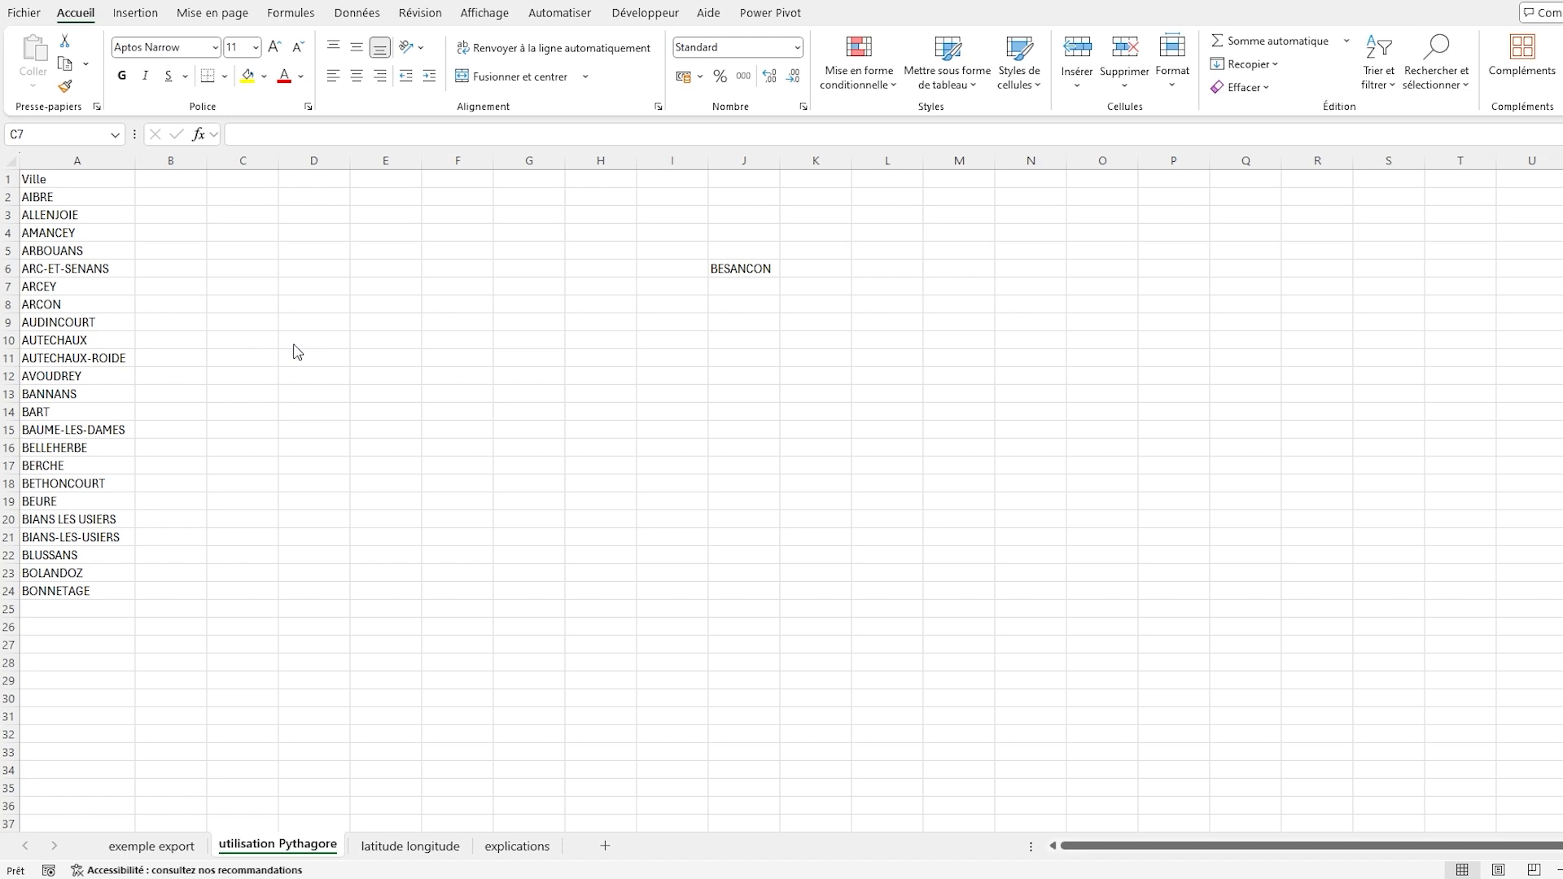
- On the explications sheet, overlay the semi-transparent map of western France on the scatter chart, aligned with the city points
key(ctrl+Page_Down)
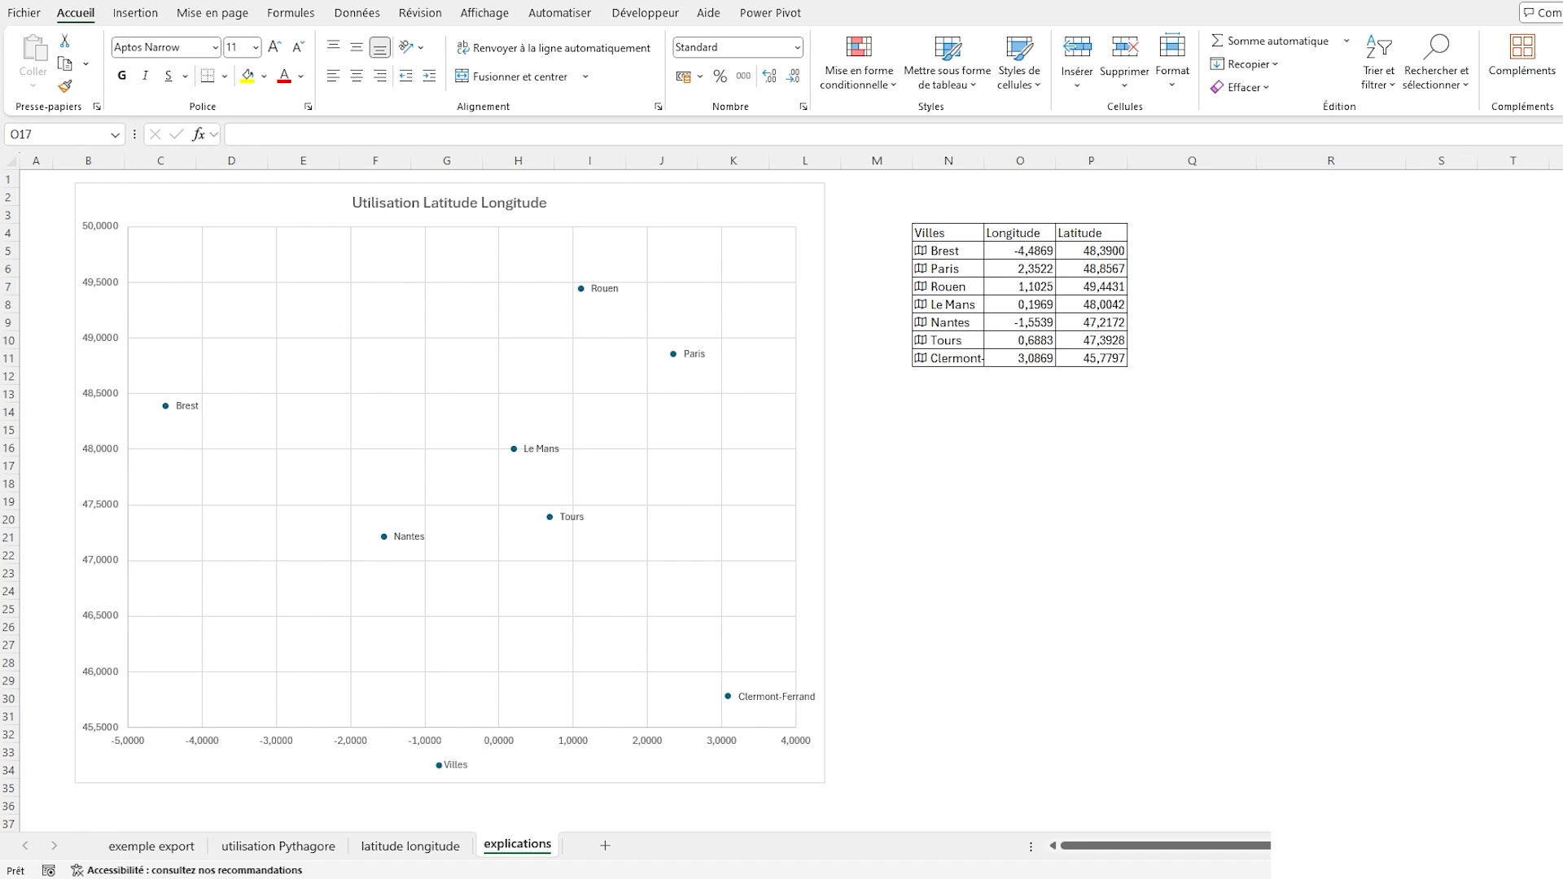
key(ctrl+v)
drag(673, 691, 167, 331)
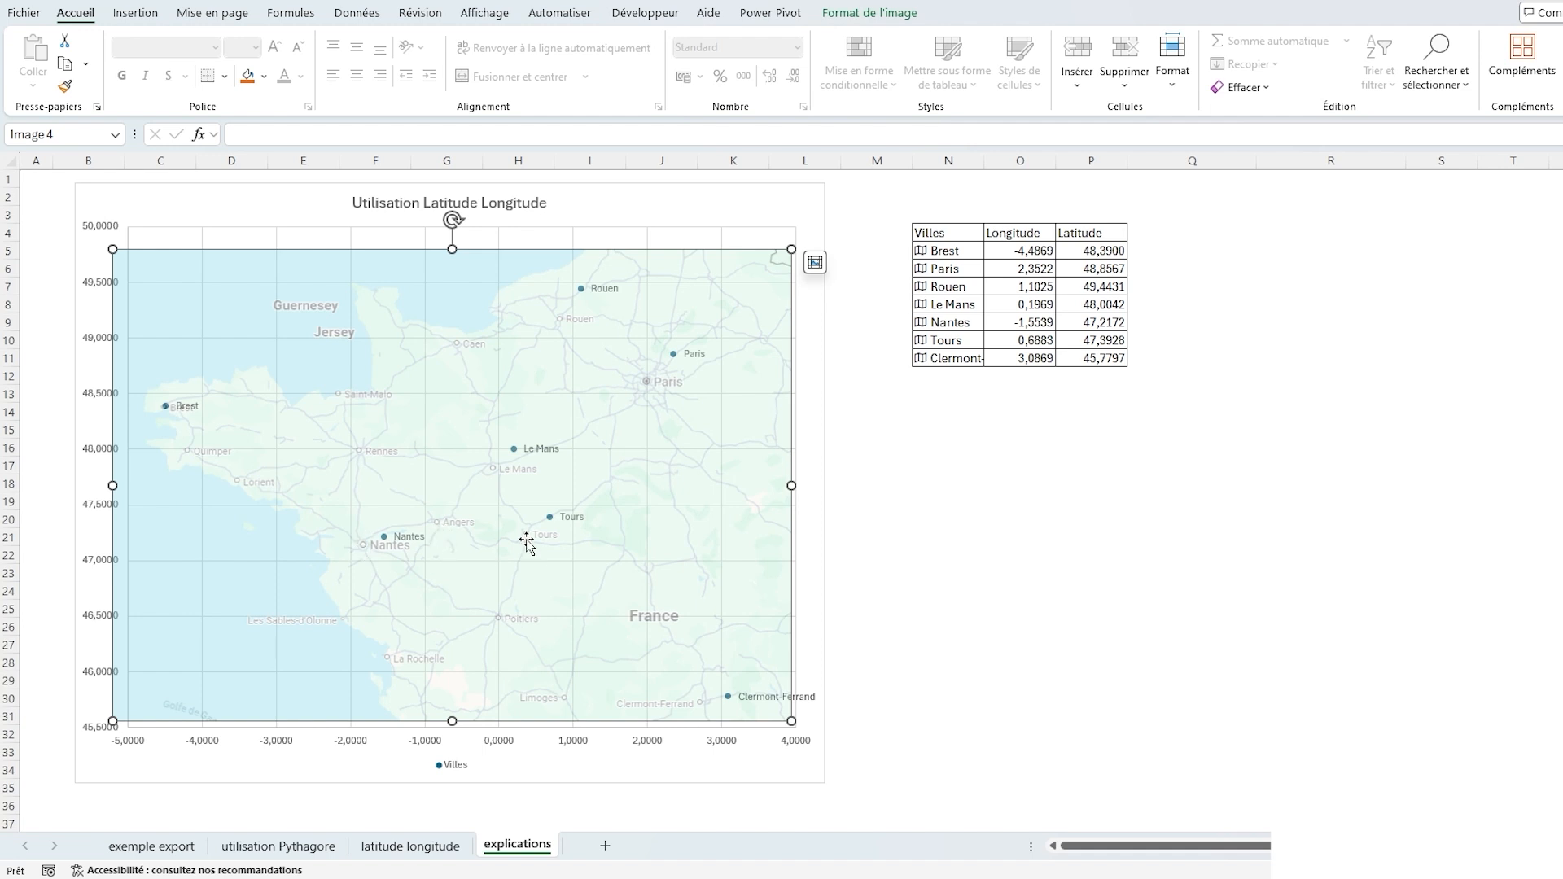
click(971, 522)
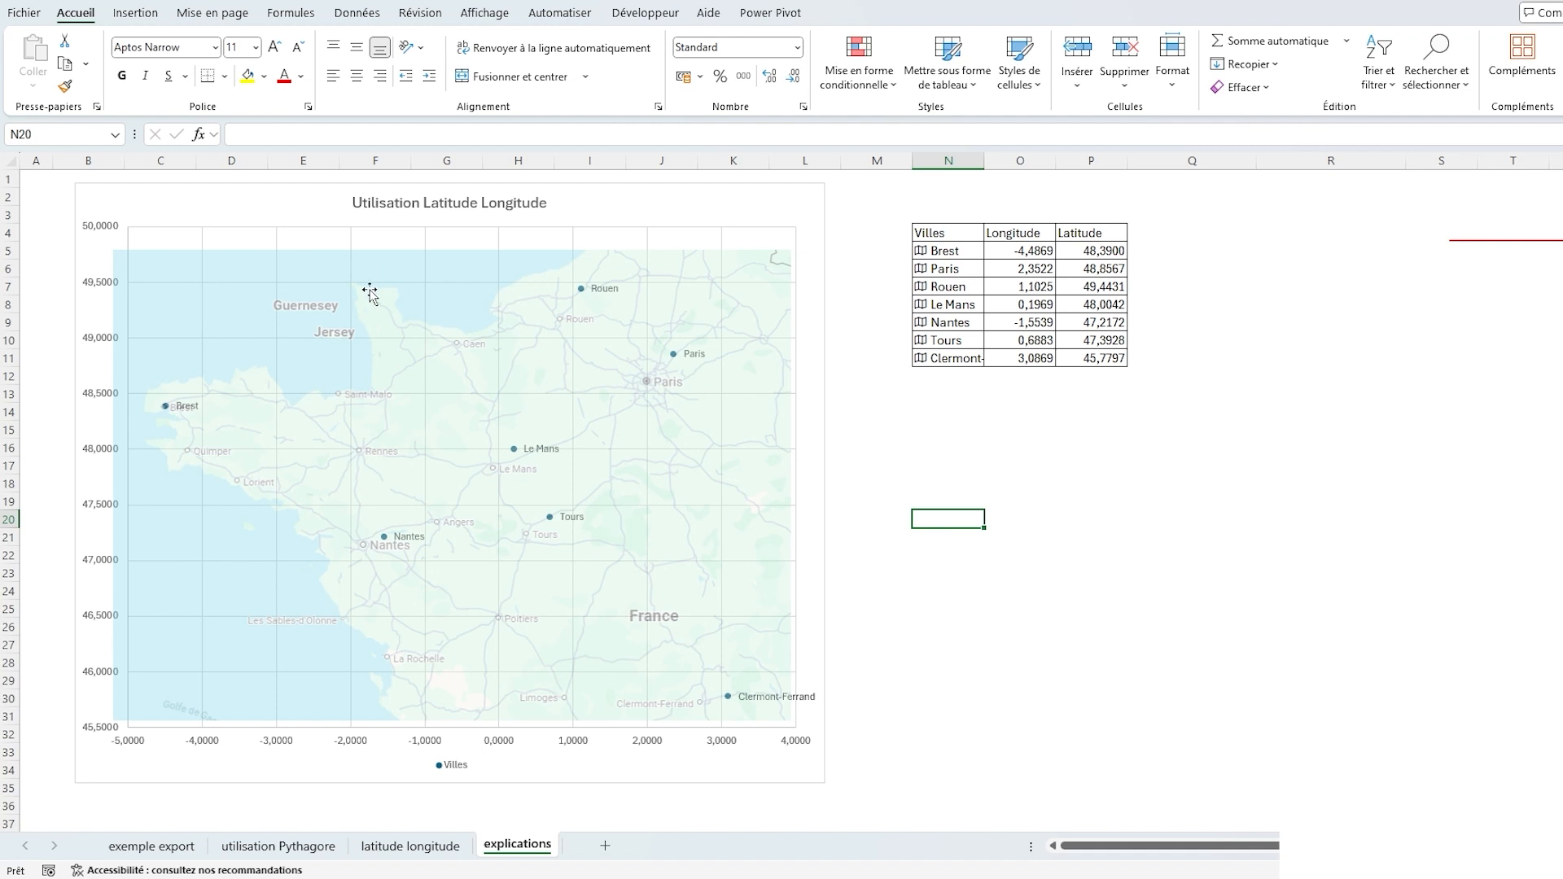
- Move the map picture off the scatter chart into the empty area below and well beyond the city coordinates table
drag(368, 264, 1186, 470)
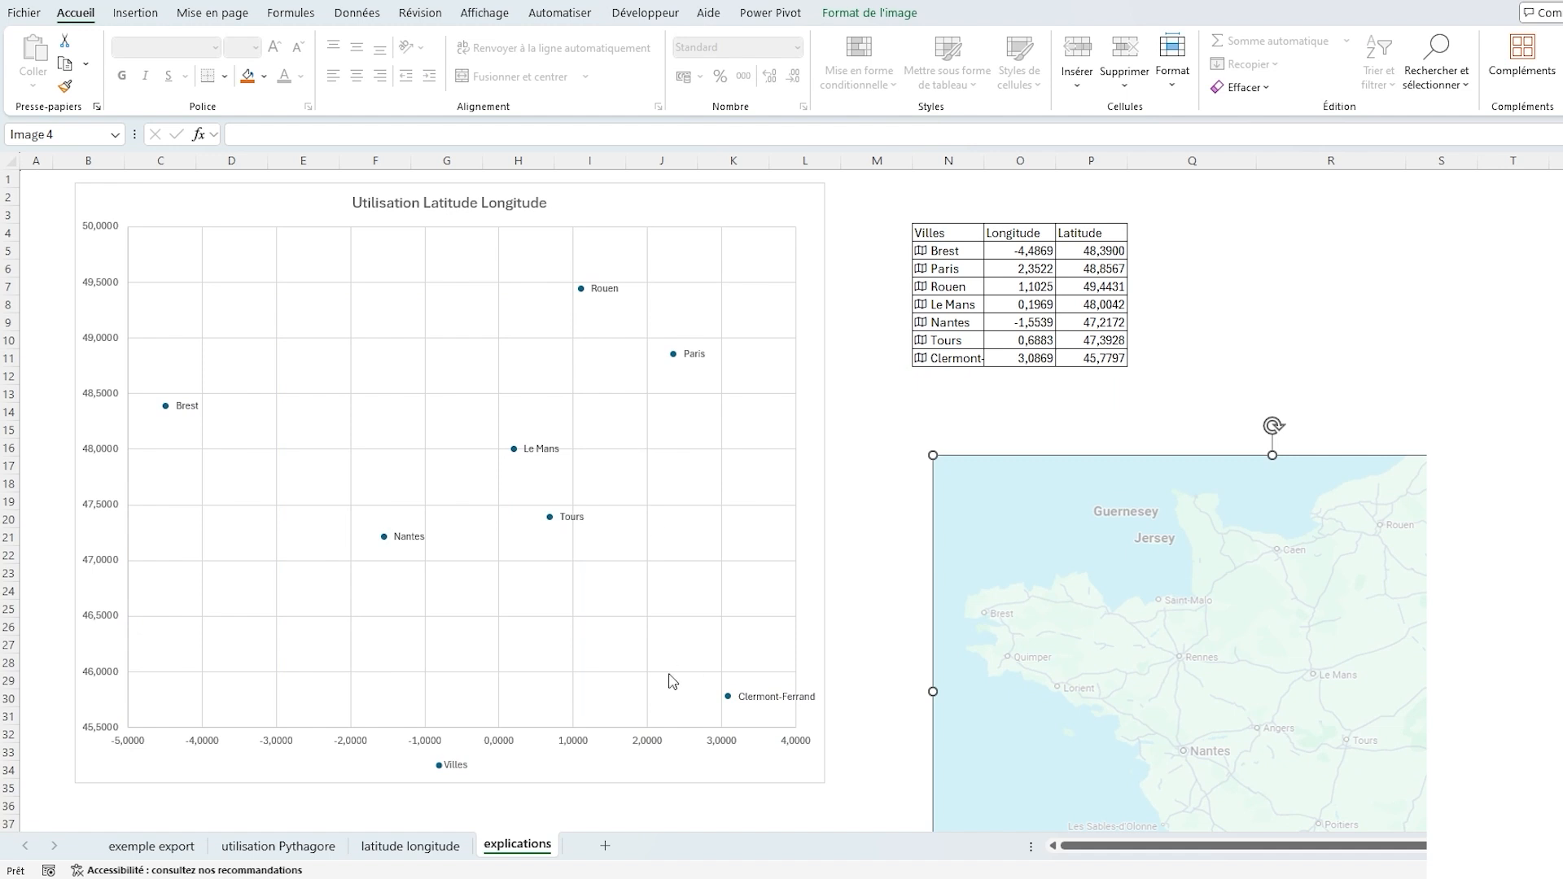
drag(971, 524, 1385, 611)
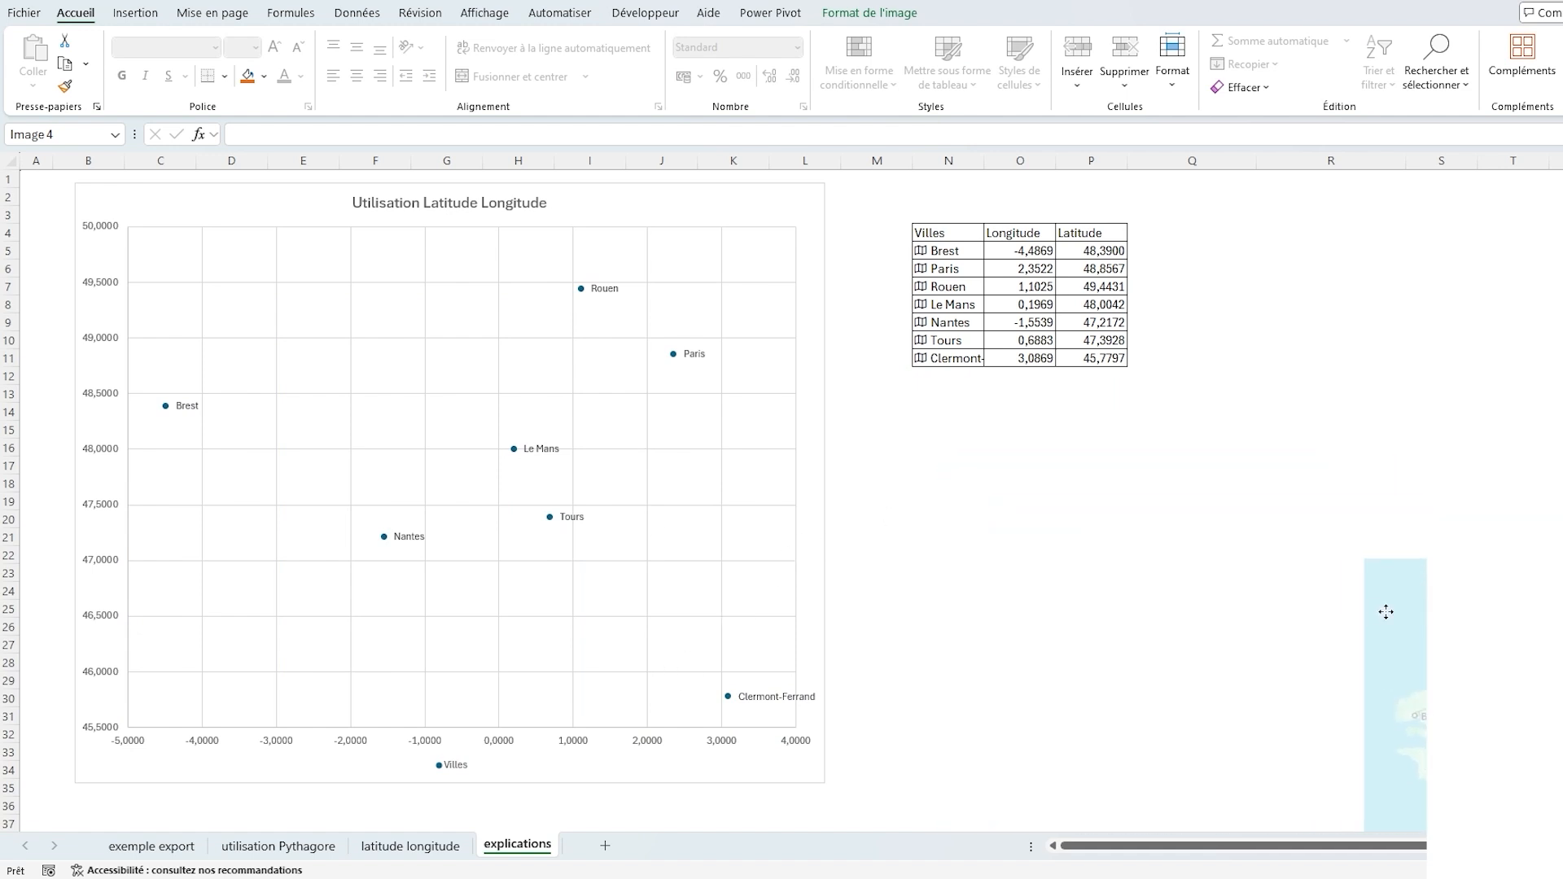
- Examine the globe diagrams on the latitude longitude sheet, and return to the explications sheet
click(404, 847)
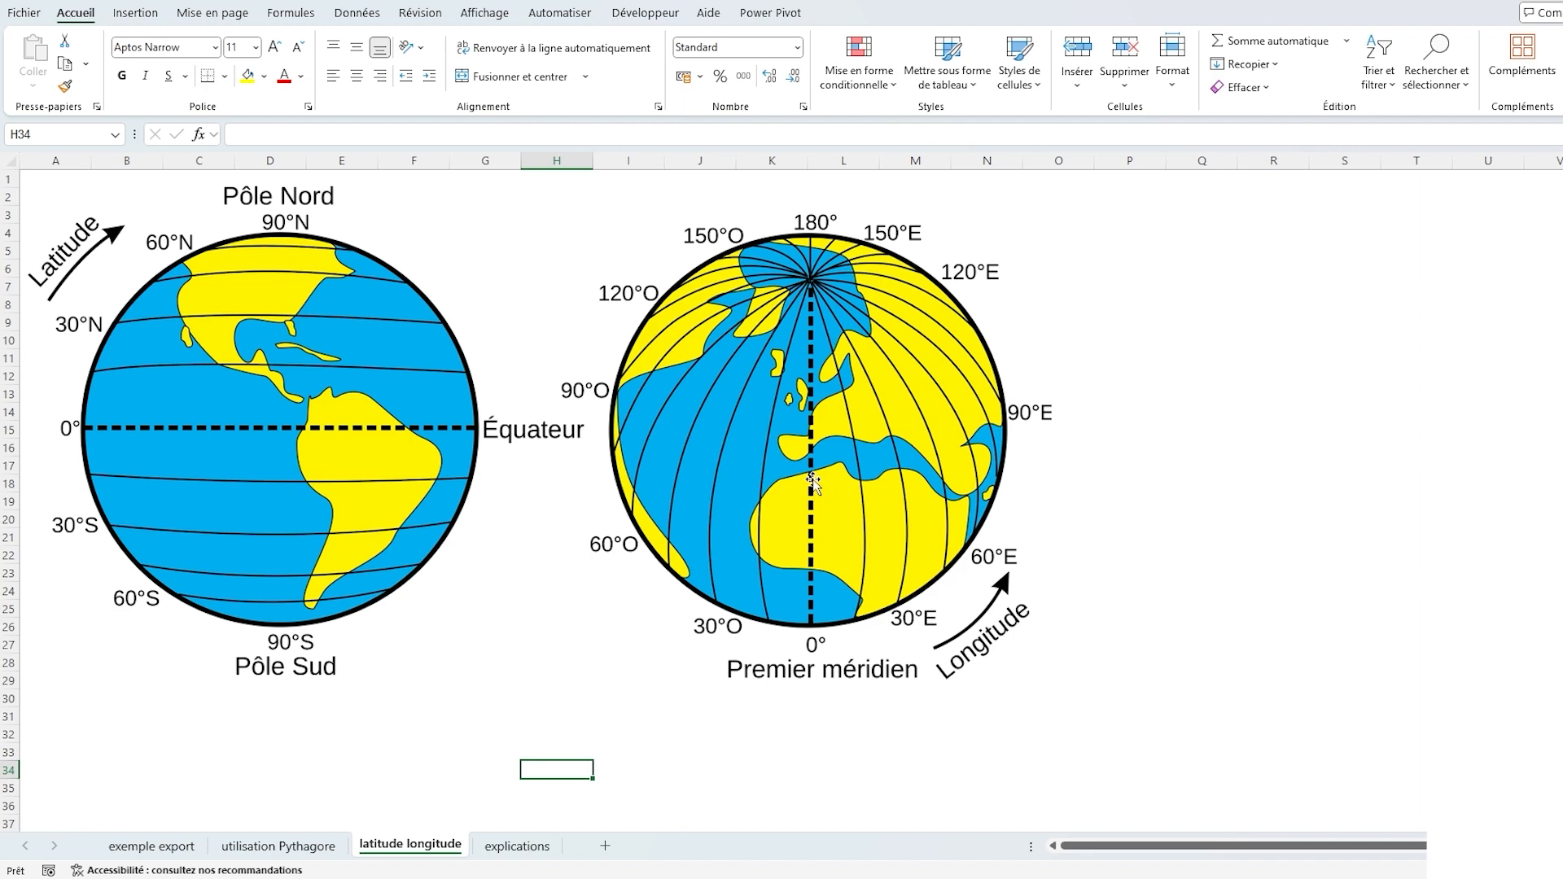
click(494, 846)
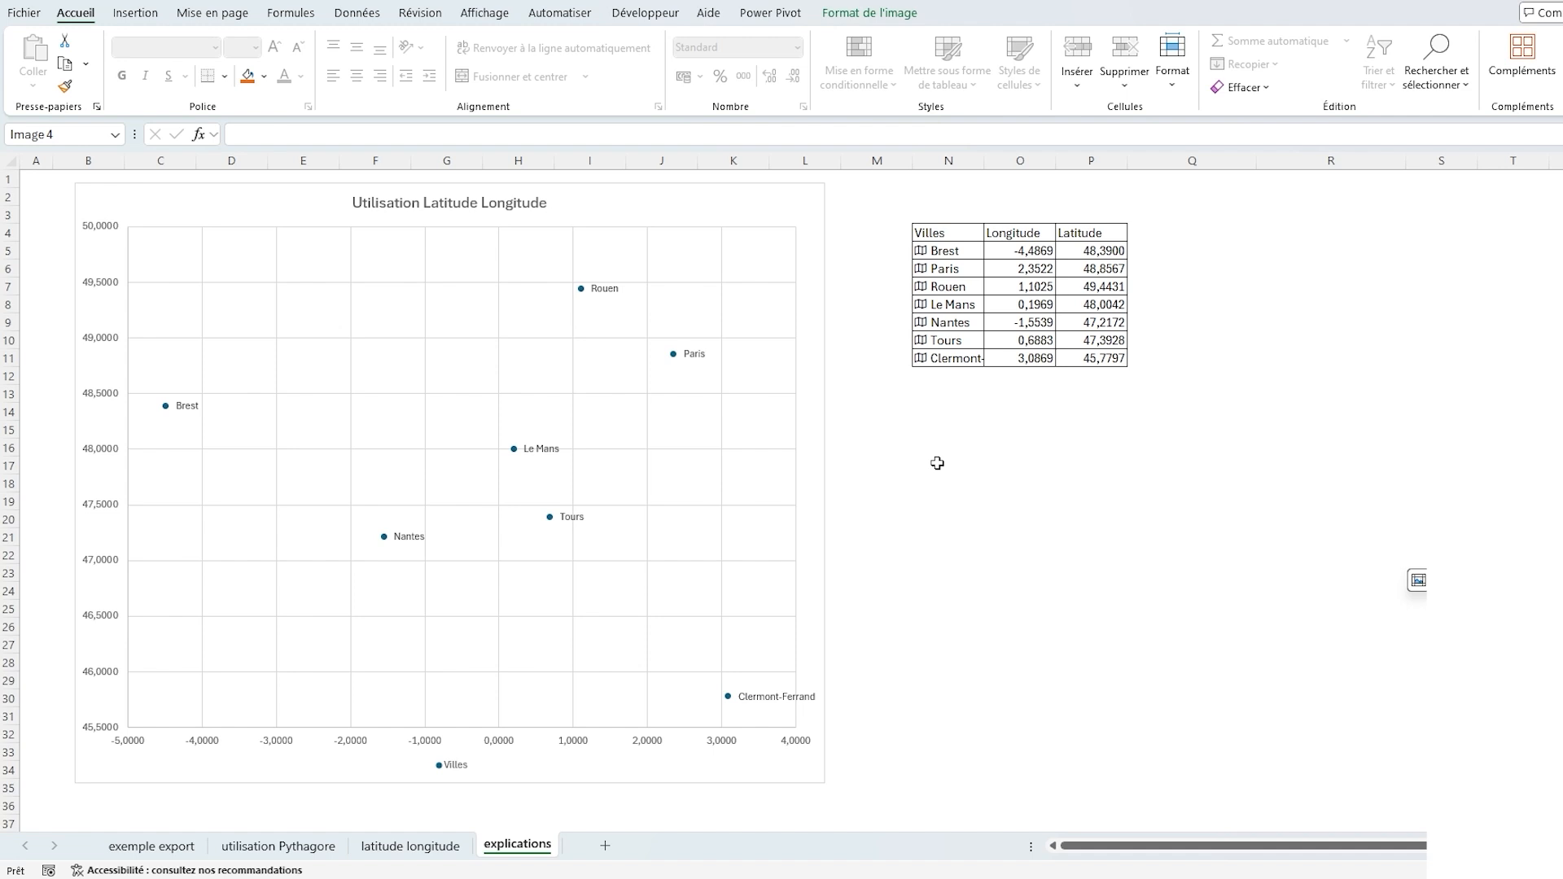
- Place the red right triangle with sides a, b and c on the chart so its hypotenuse joins Paris and Nantes
click(937, 463)
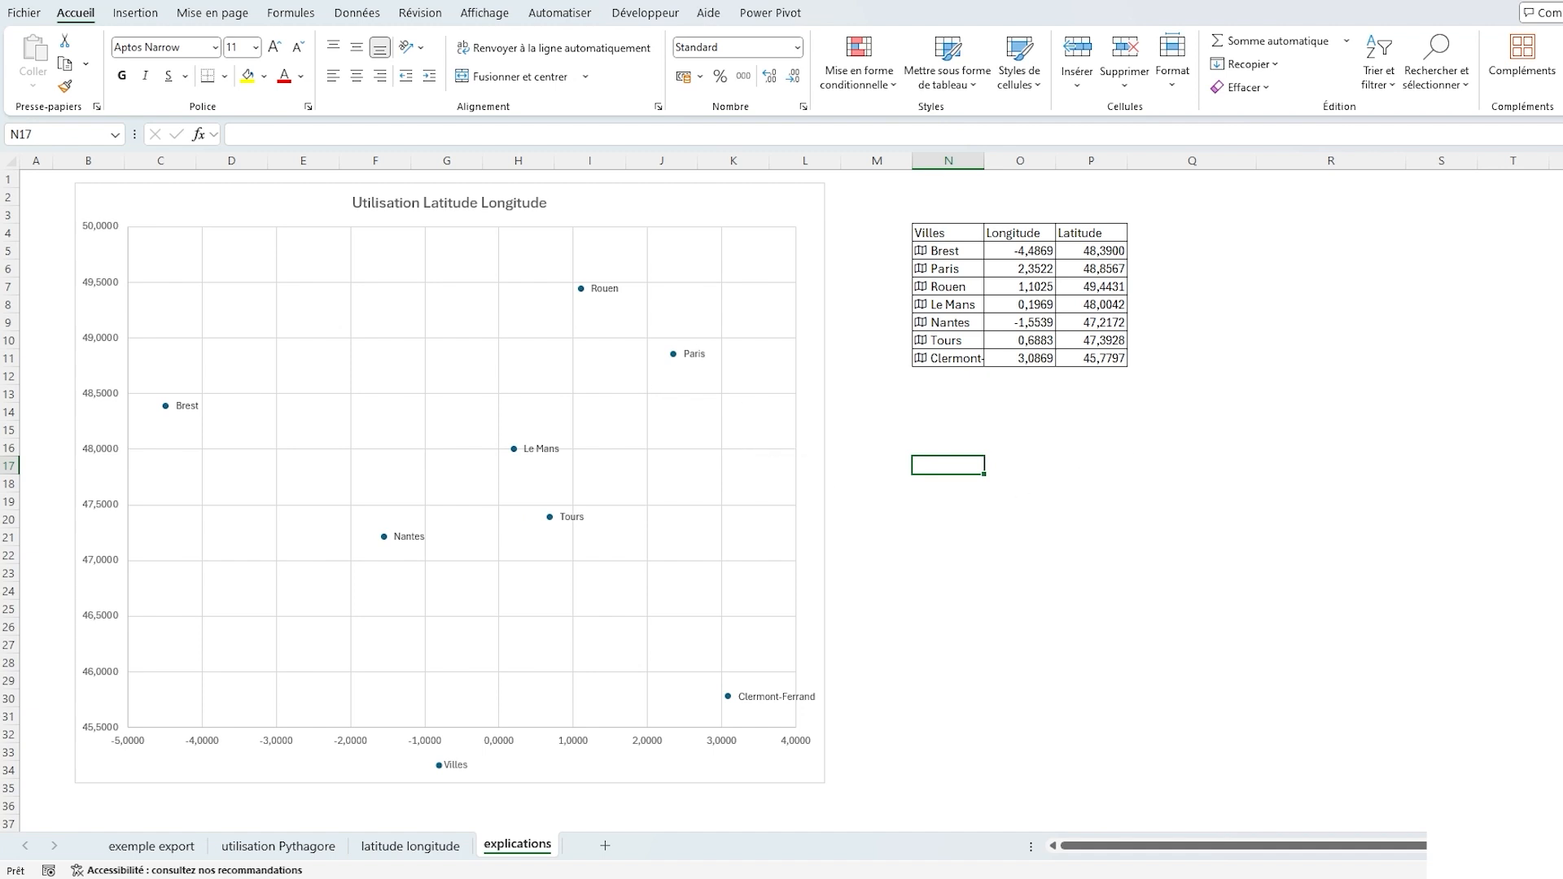
drag(1380, 317, 439, 363)
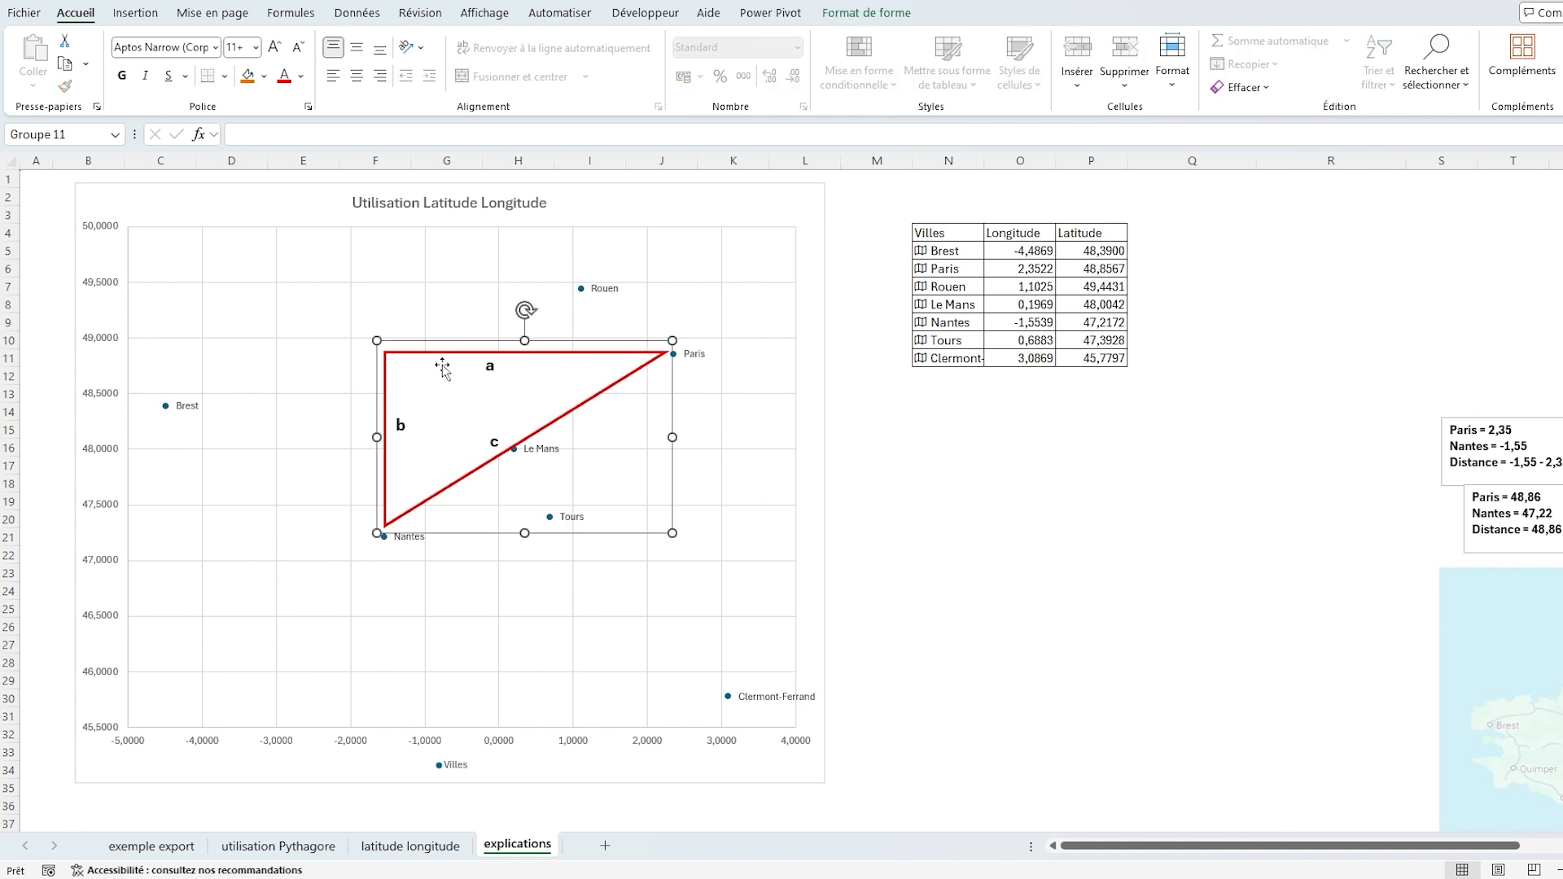
click(981, 506)
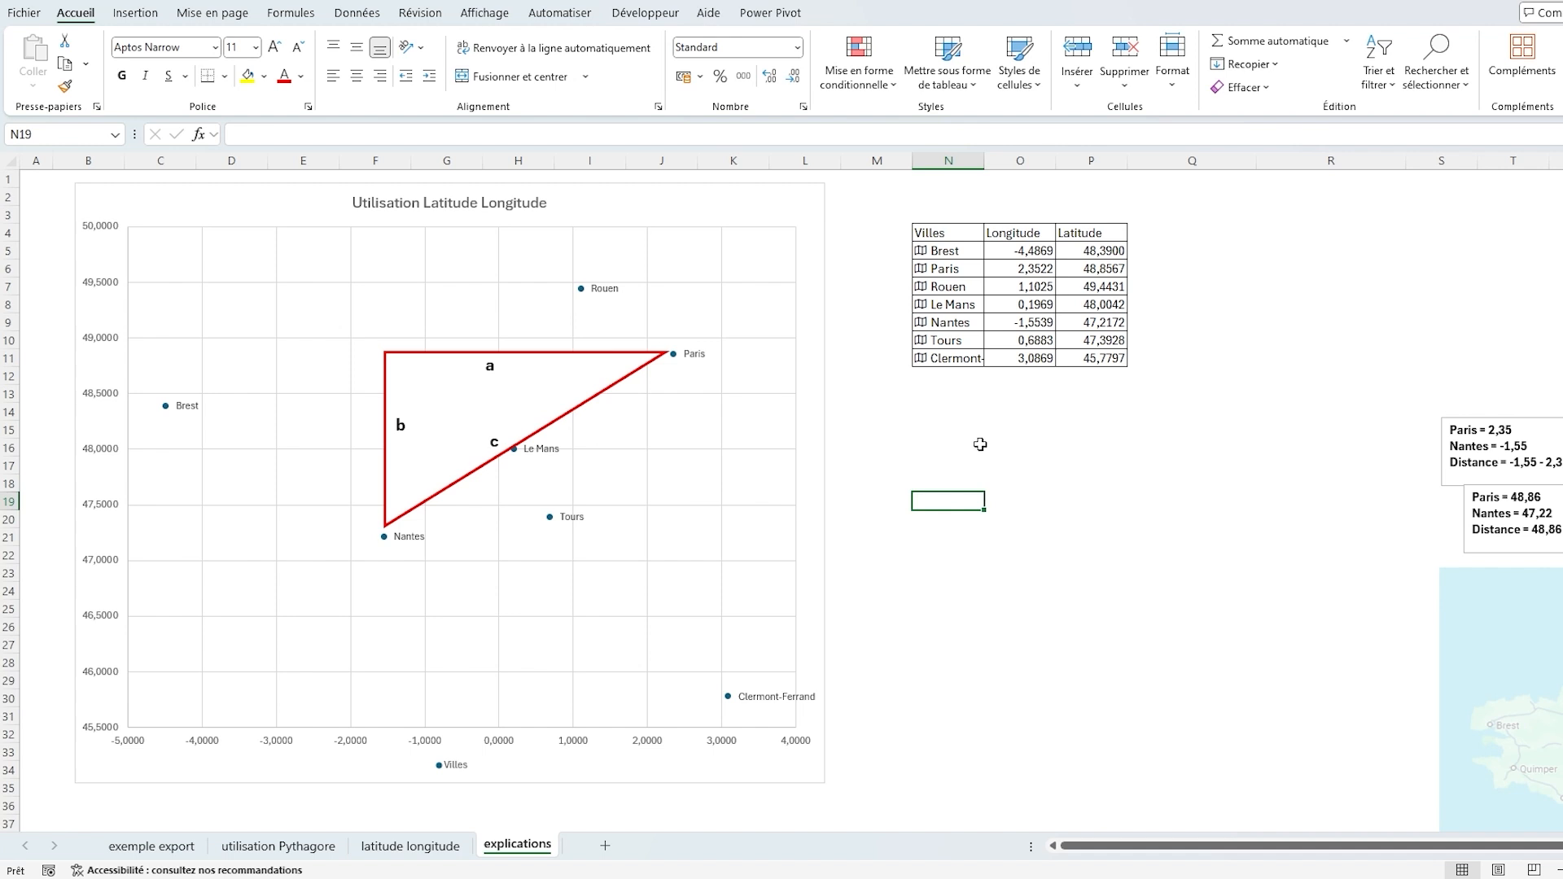
- Move the longitude distance text box above side a of the triangle and the latitude distance text box beside side b
click(1491, 453)
drag(1534, 416, 479, 257)
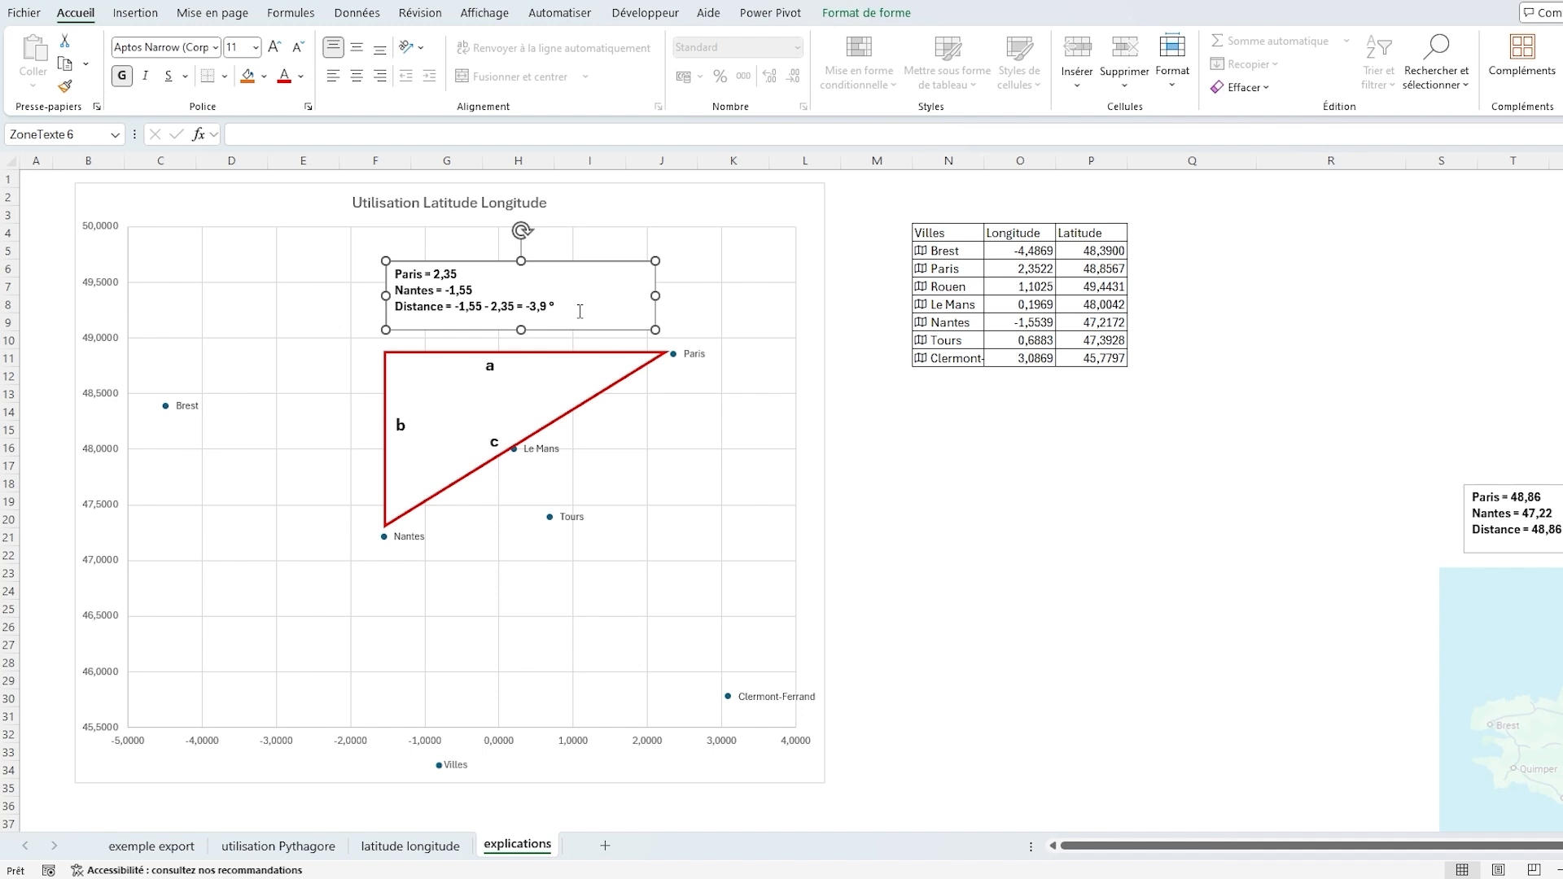
click(953, 424)
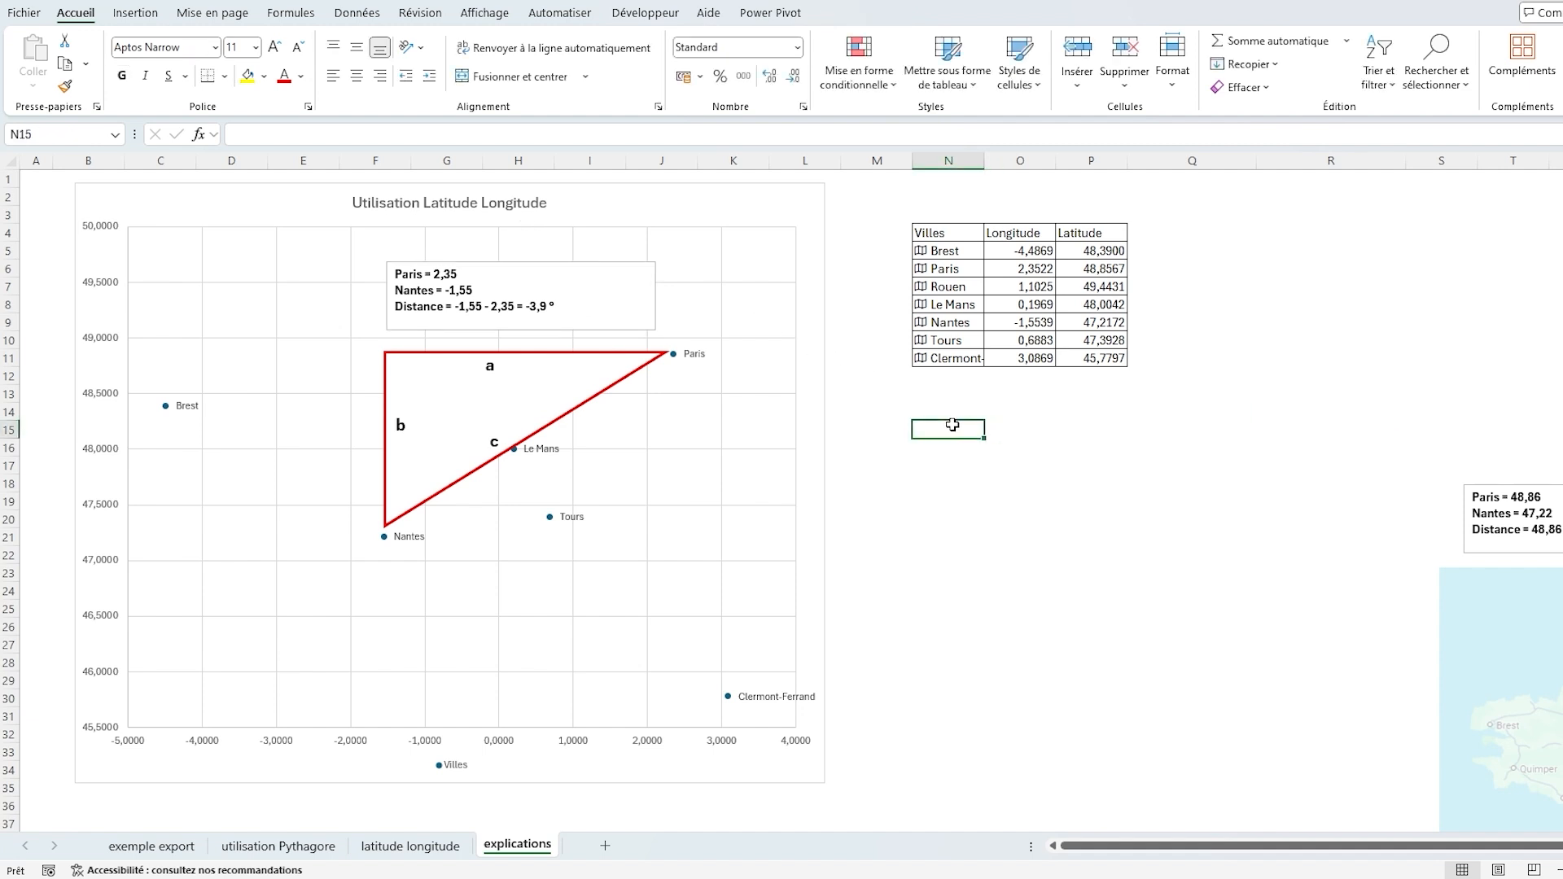
click(1536, 497)
drag(1536, 484, 284, 405)
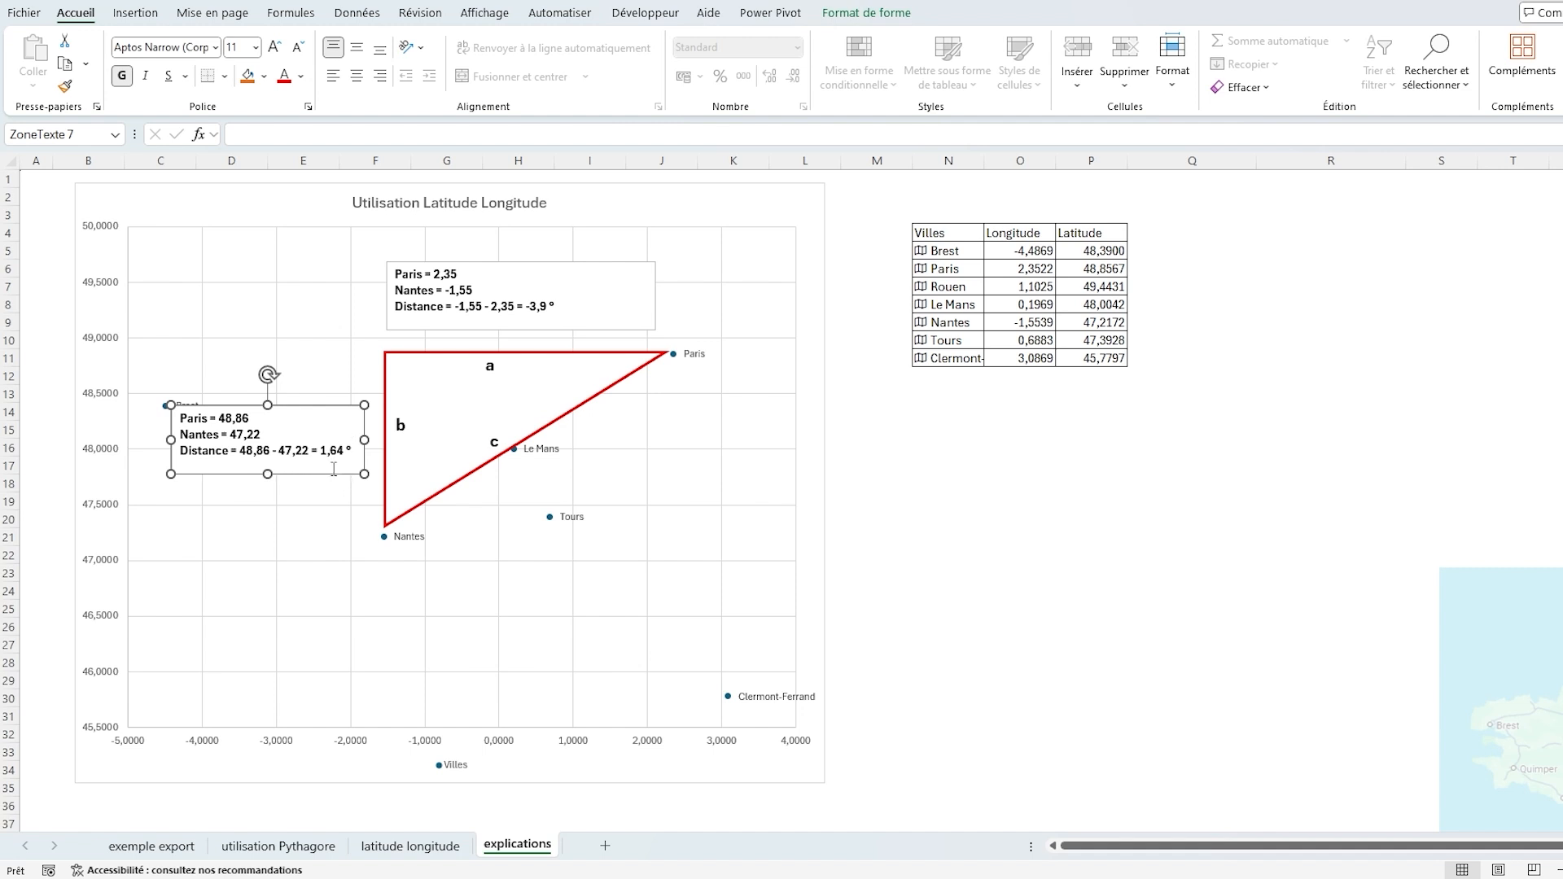
- Enter the label "Distance degrés :" in cell N16
click(944, 448)
text(Dis)
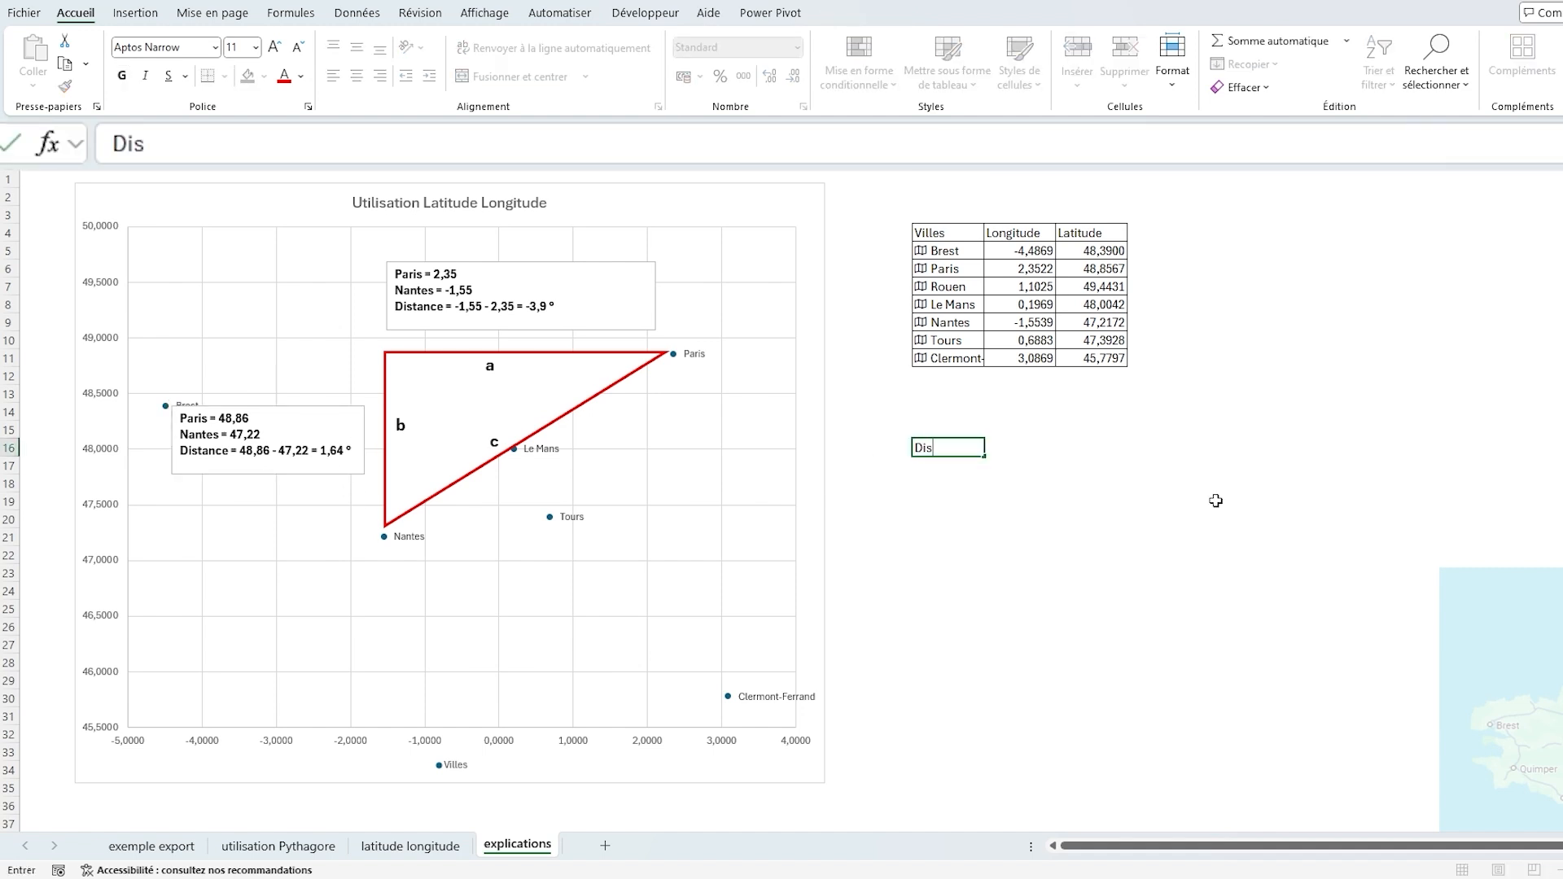
text(tance degrés :)
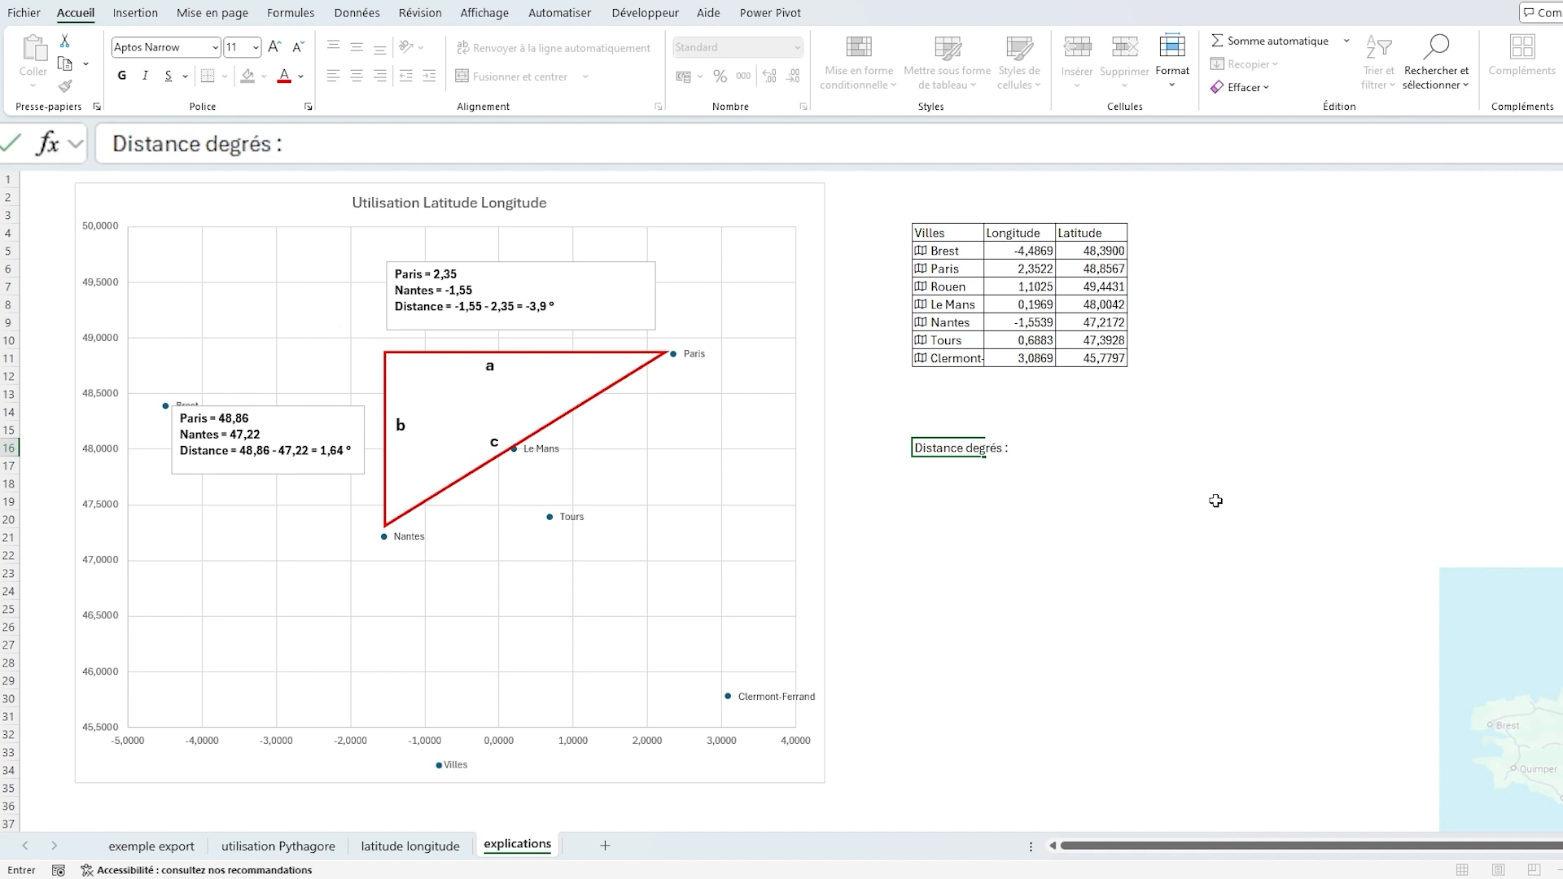
key(Tab)
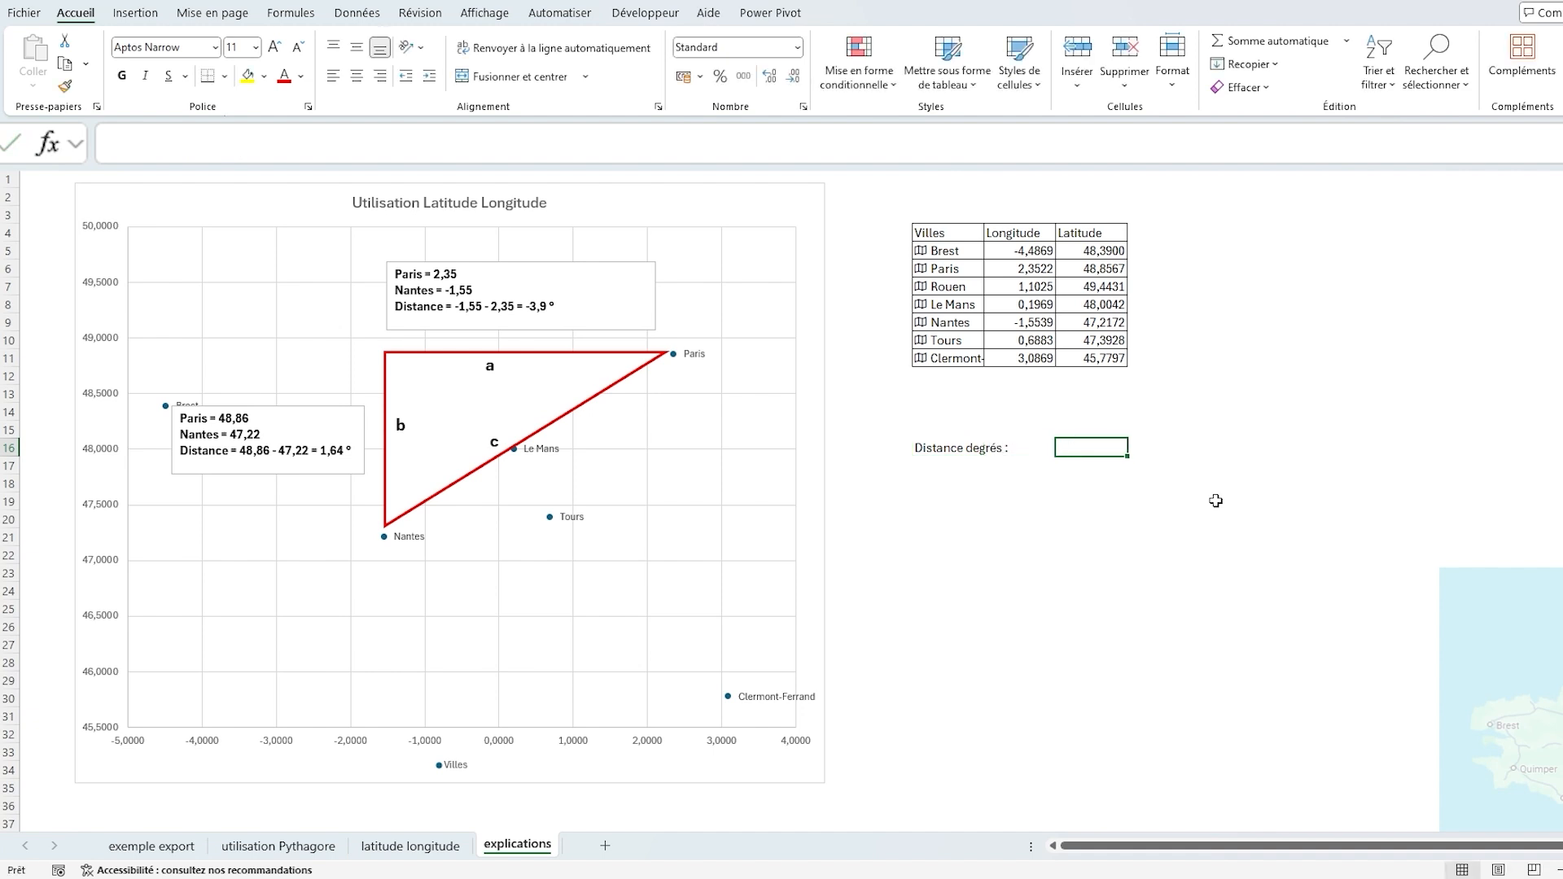
- Calculate the hypotenuse in degrees in P16 with =RACINE(SOMME.CARRES(3,9;1,64))
text(=)
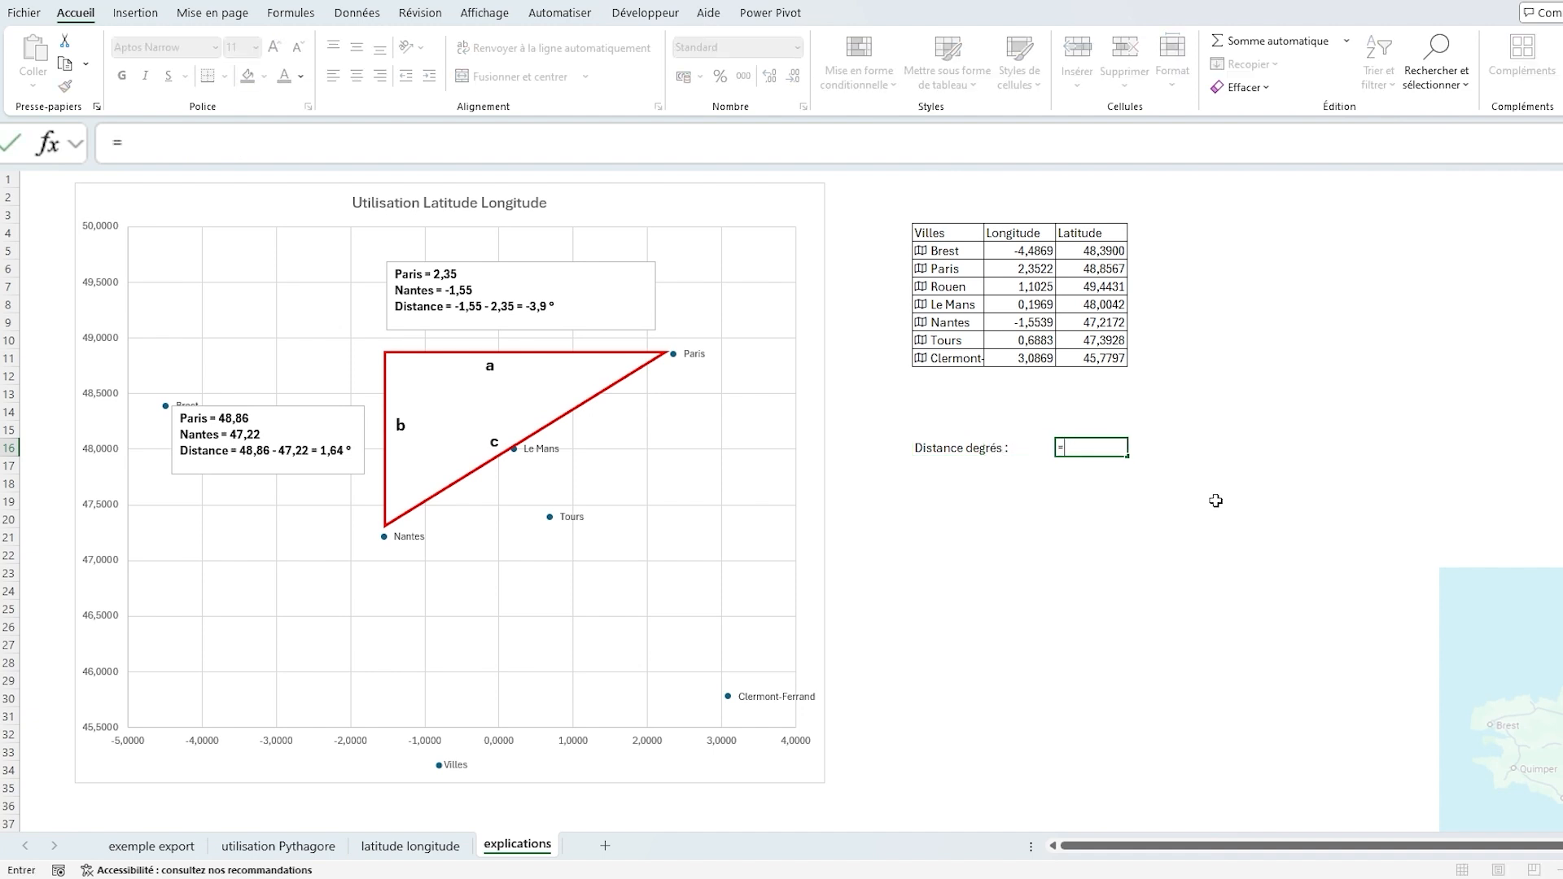
text(racine()
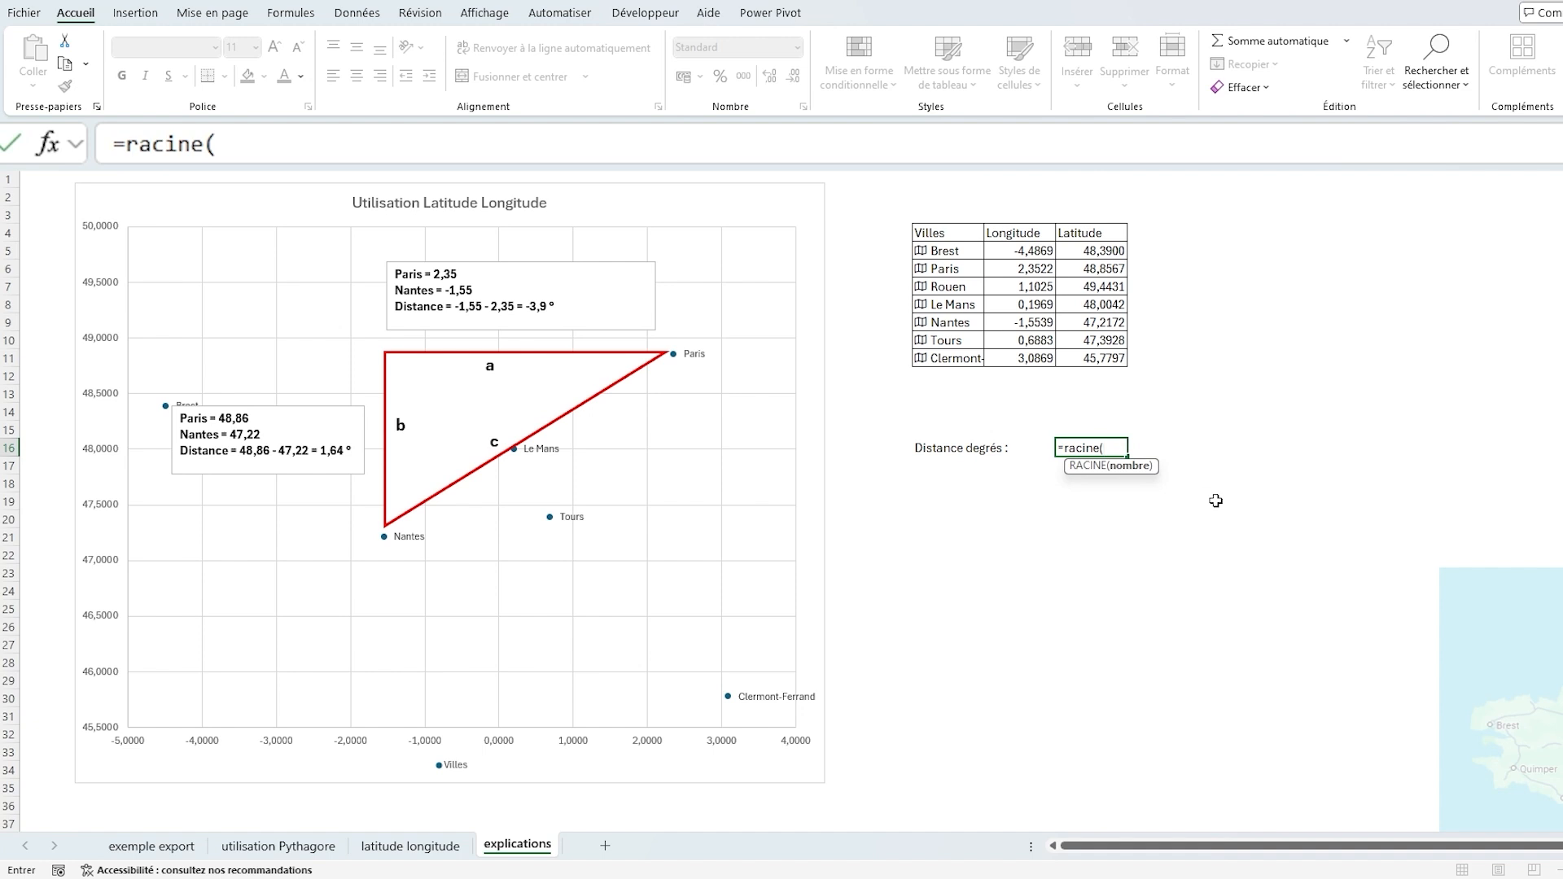
text(som)
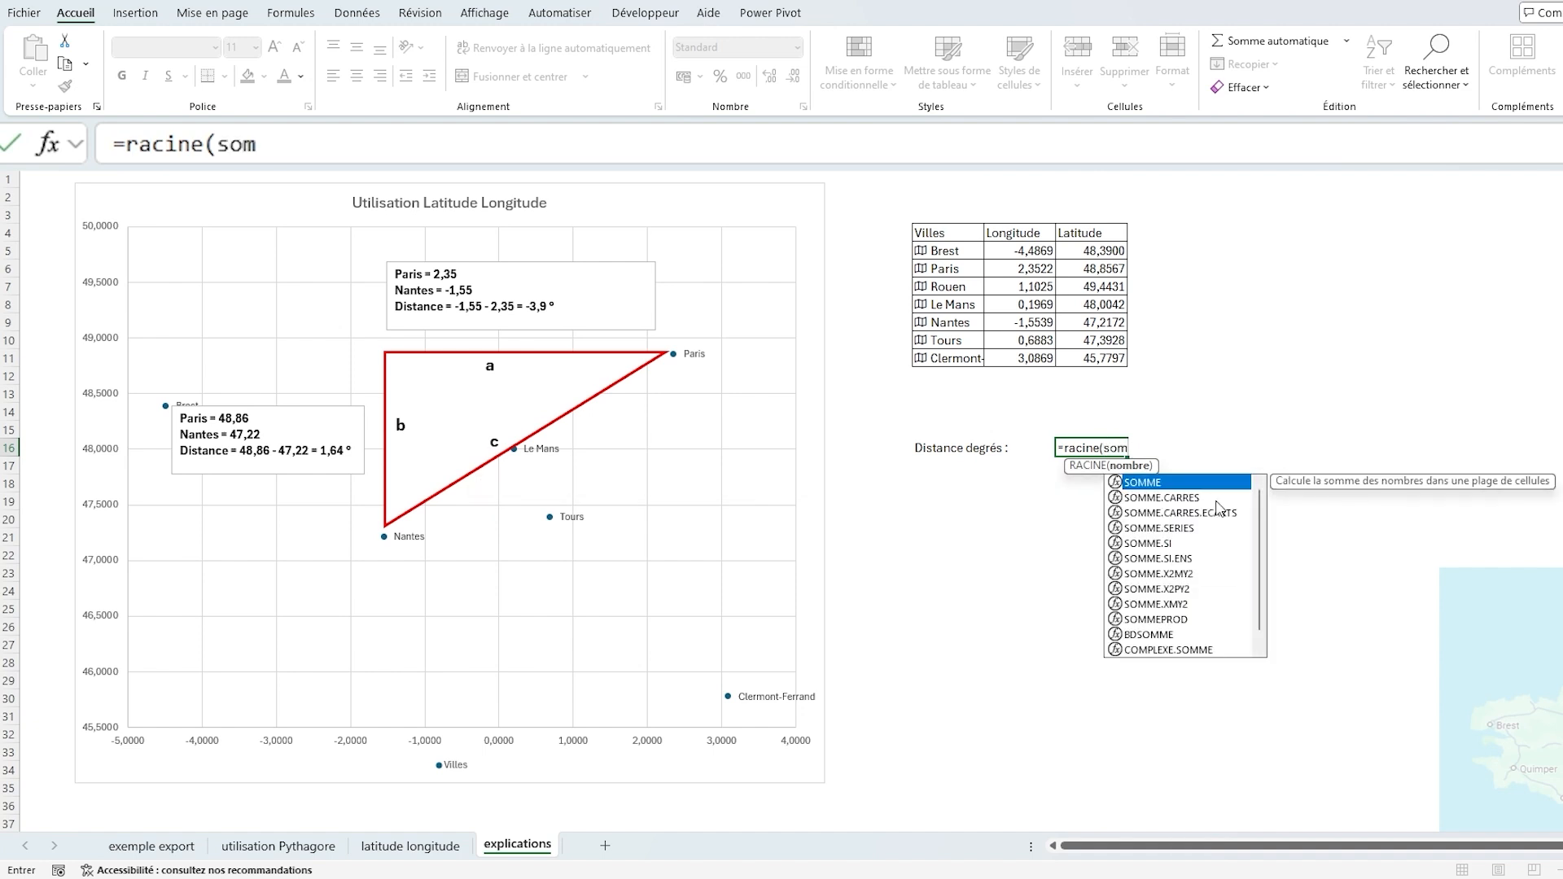
click(1172, 498)
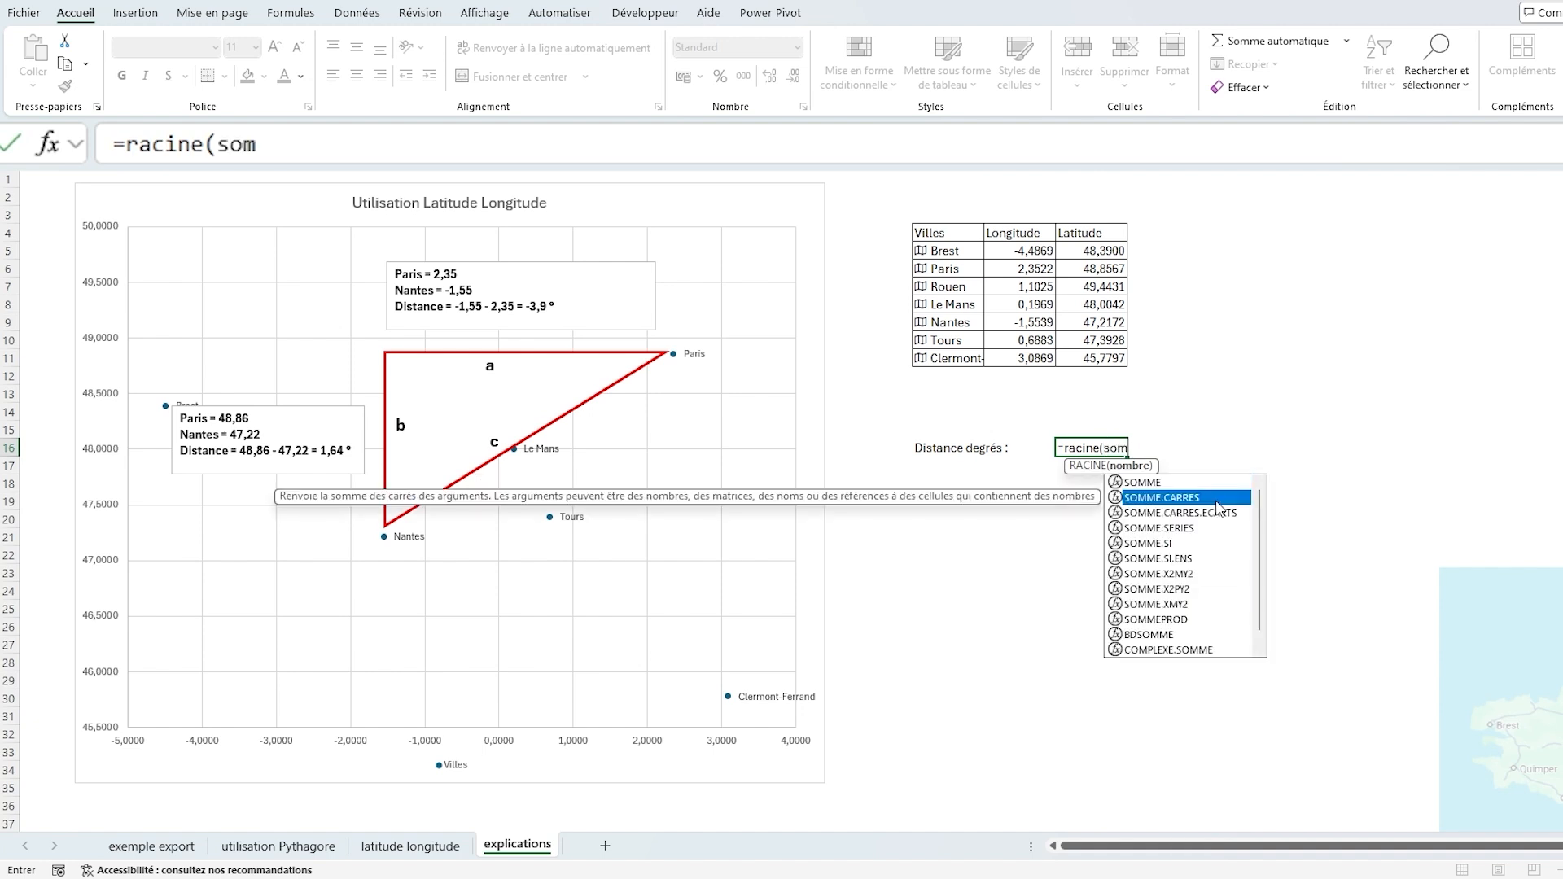
double_click(1172, 498)
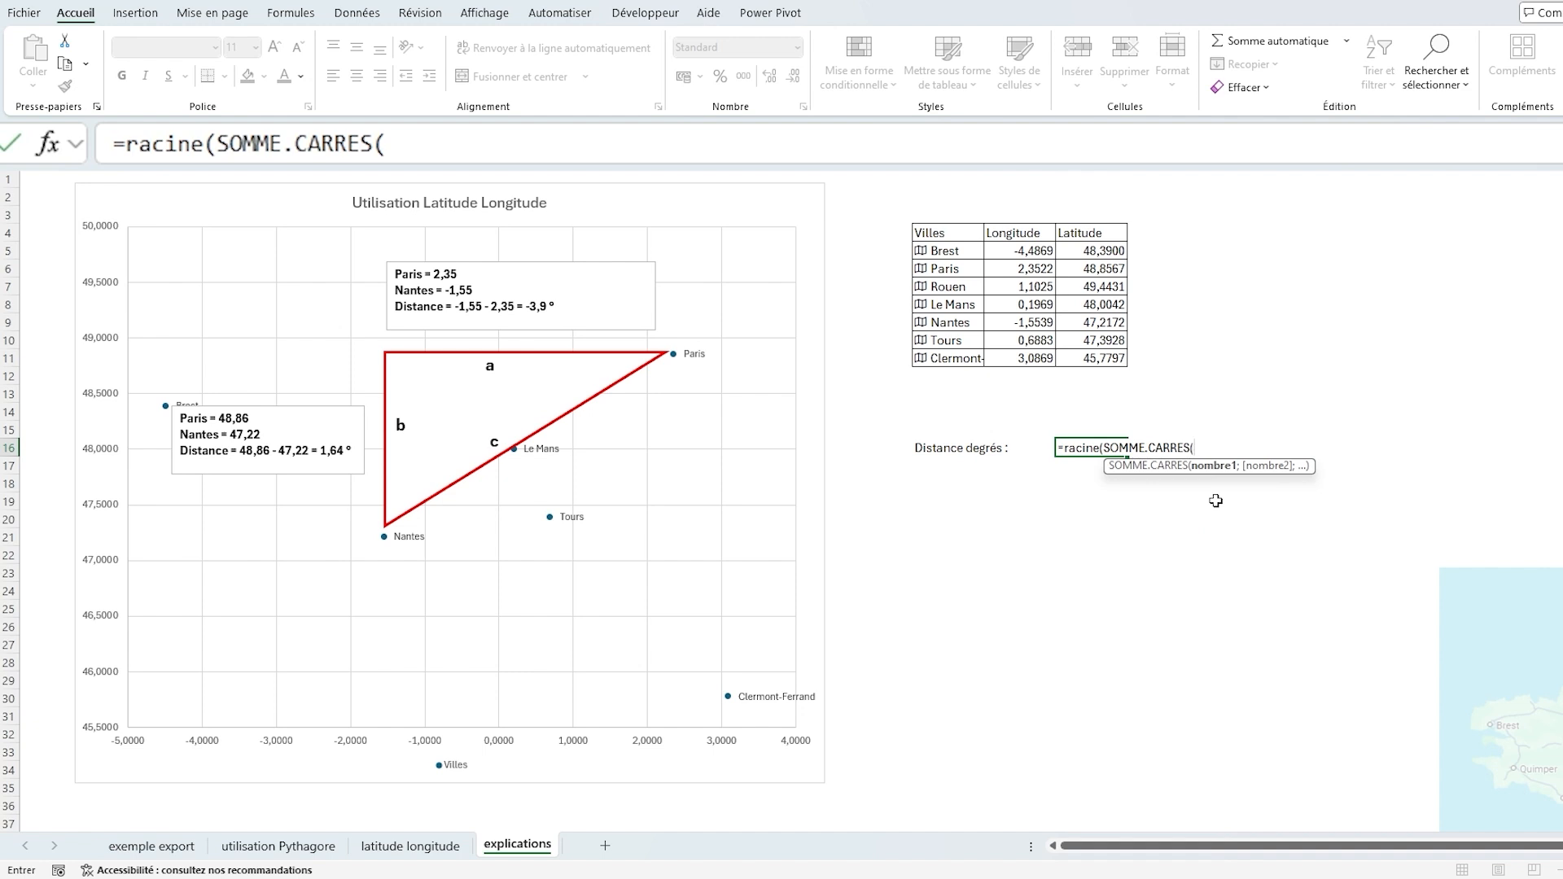
text(3,9;1)
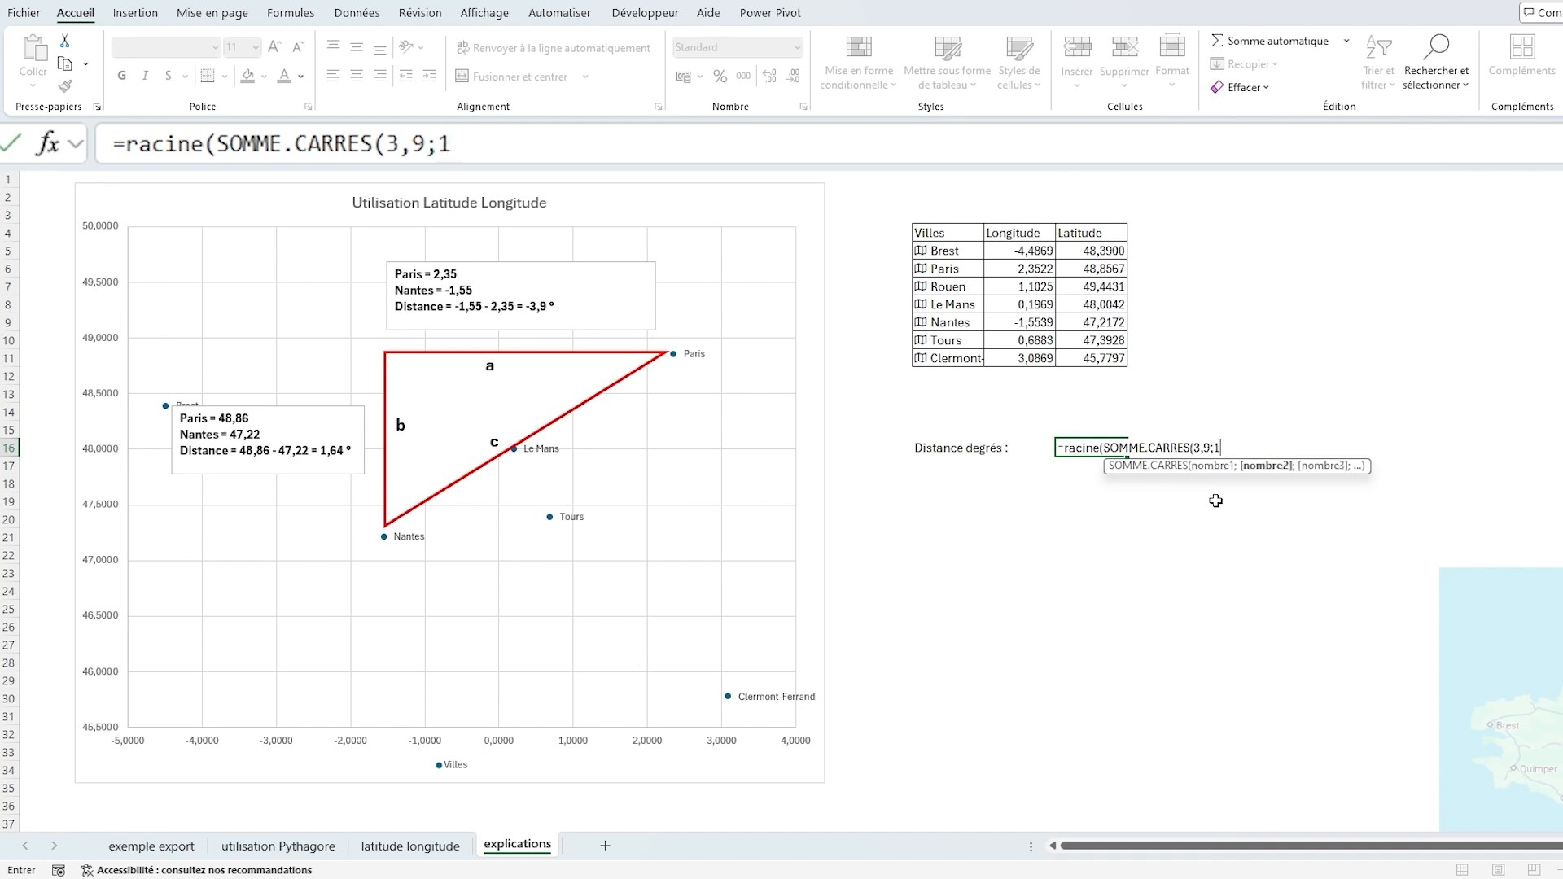
text(,64)))
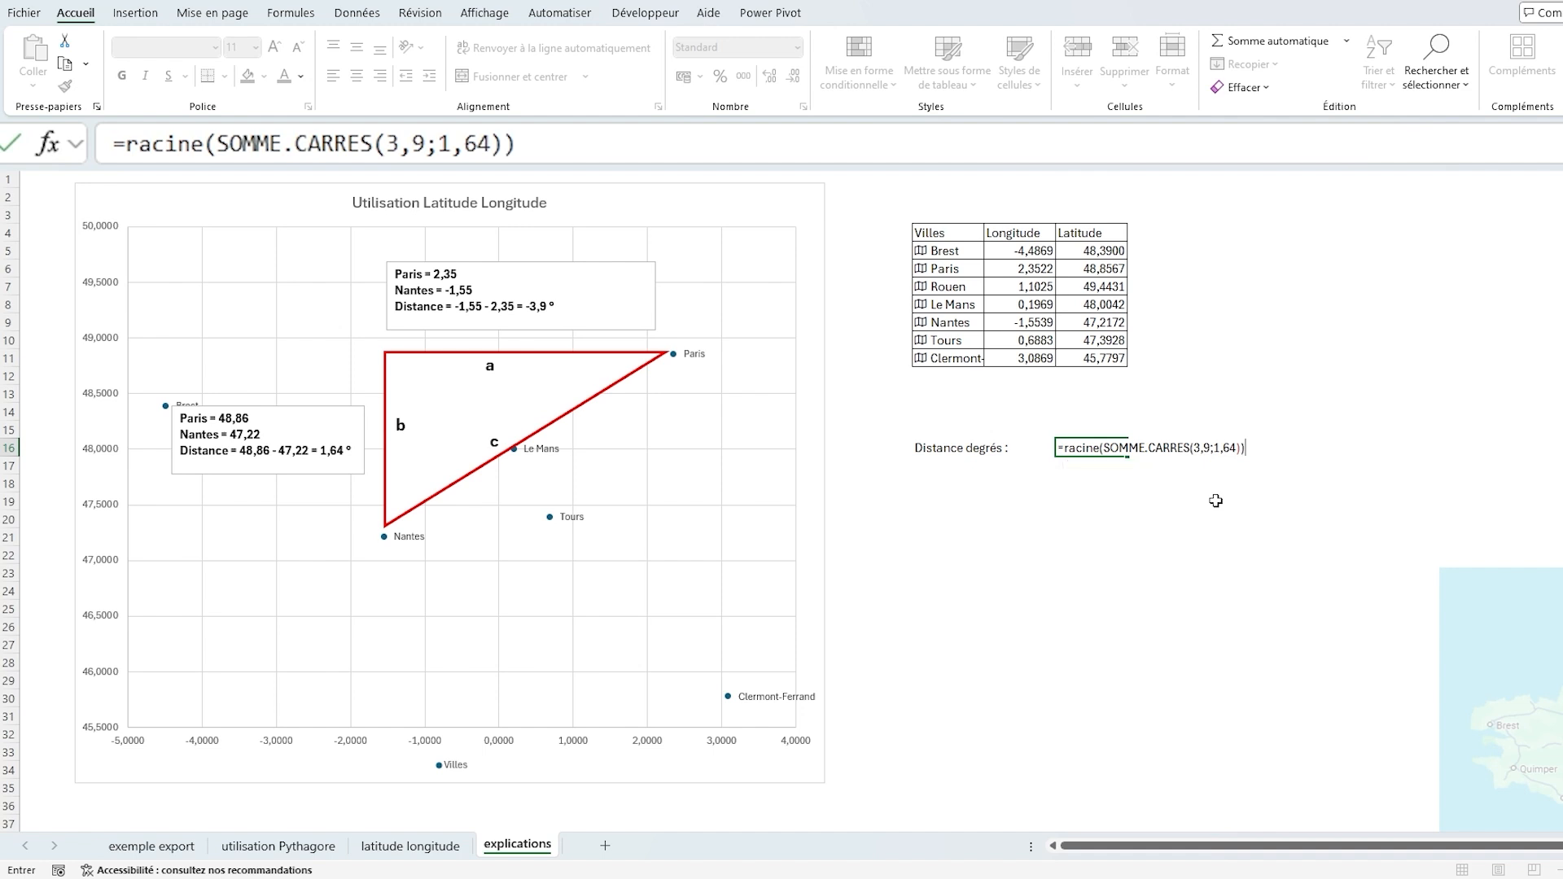
key(Return)
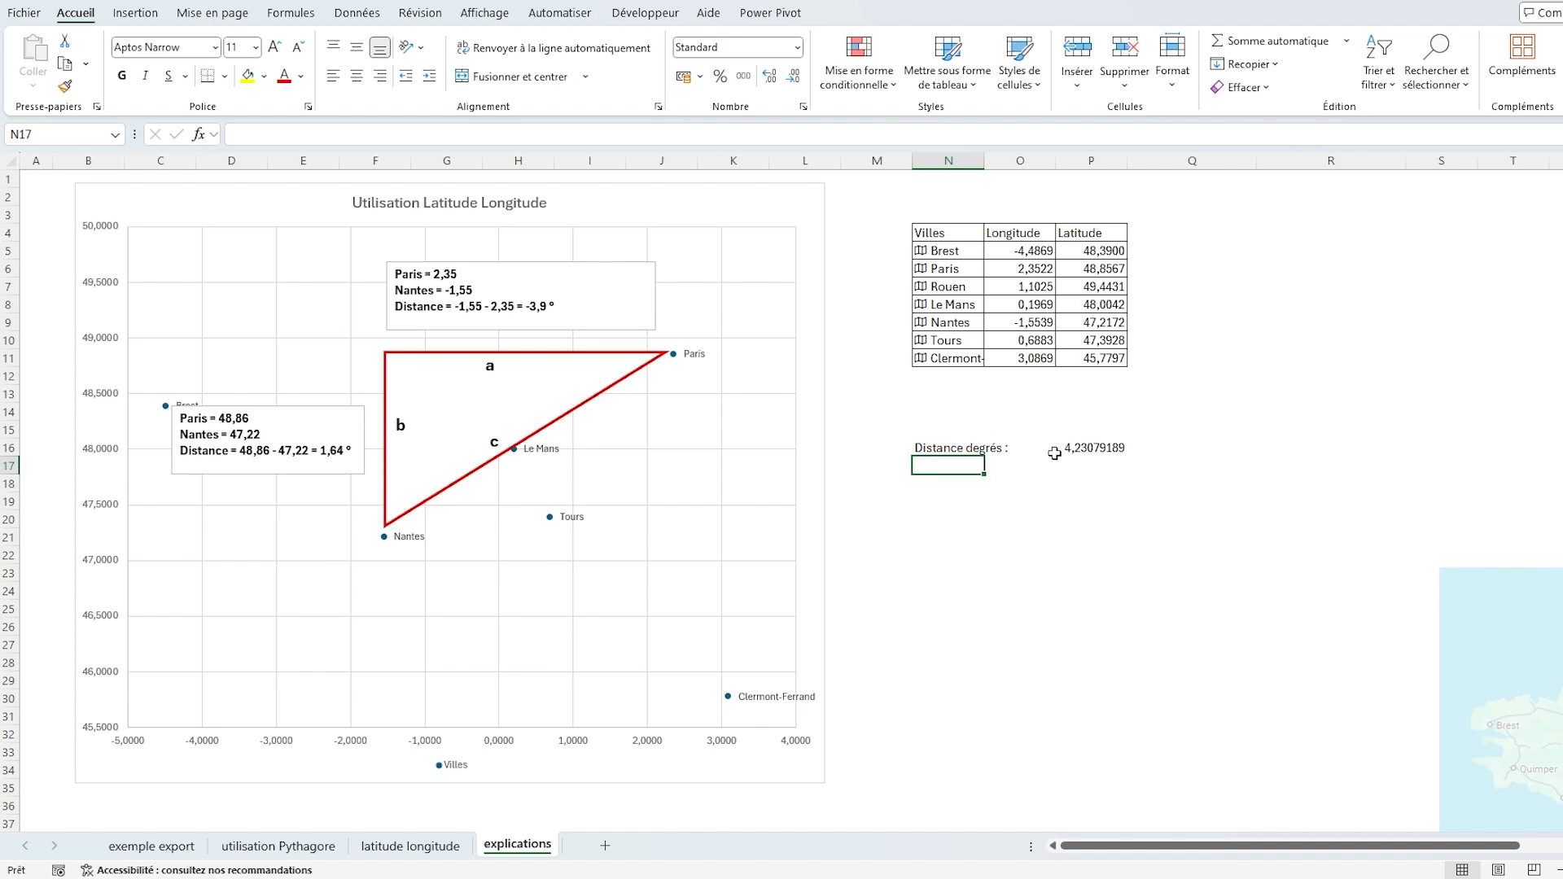
click(1082, 448)
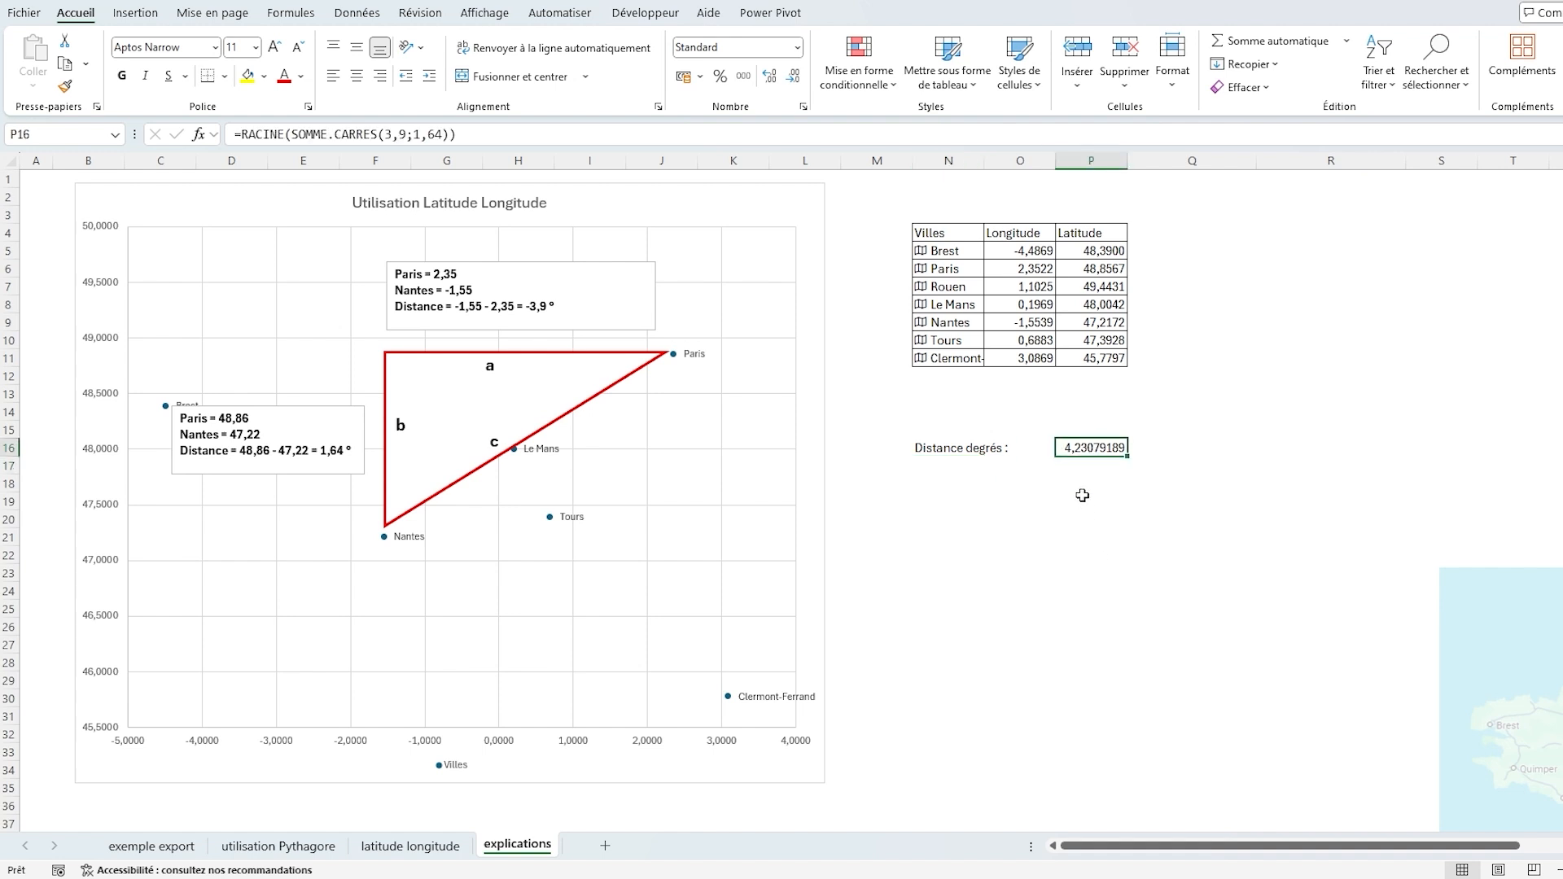
- Switch to the Wikipedia page on geographic coordinates, look up the kilometres per degree of longitude at Bordeaux, and return to the Excel workbook
click(959, 487)
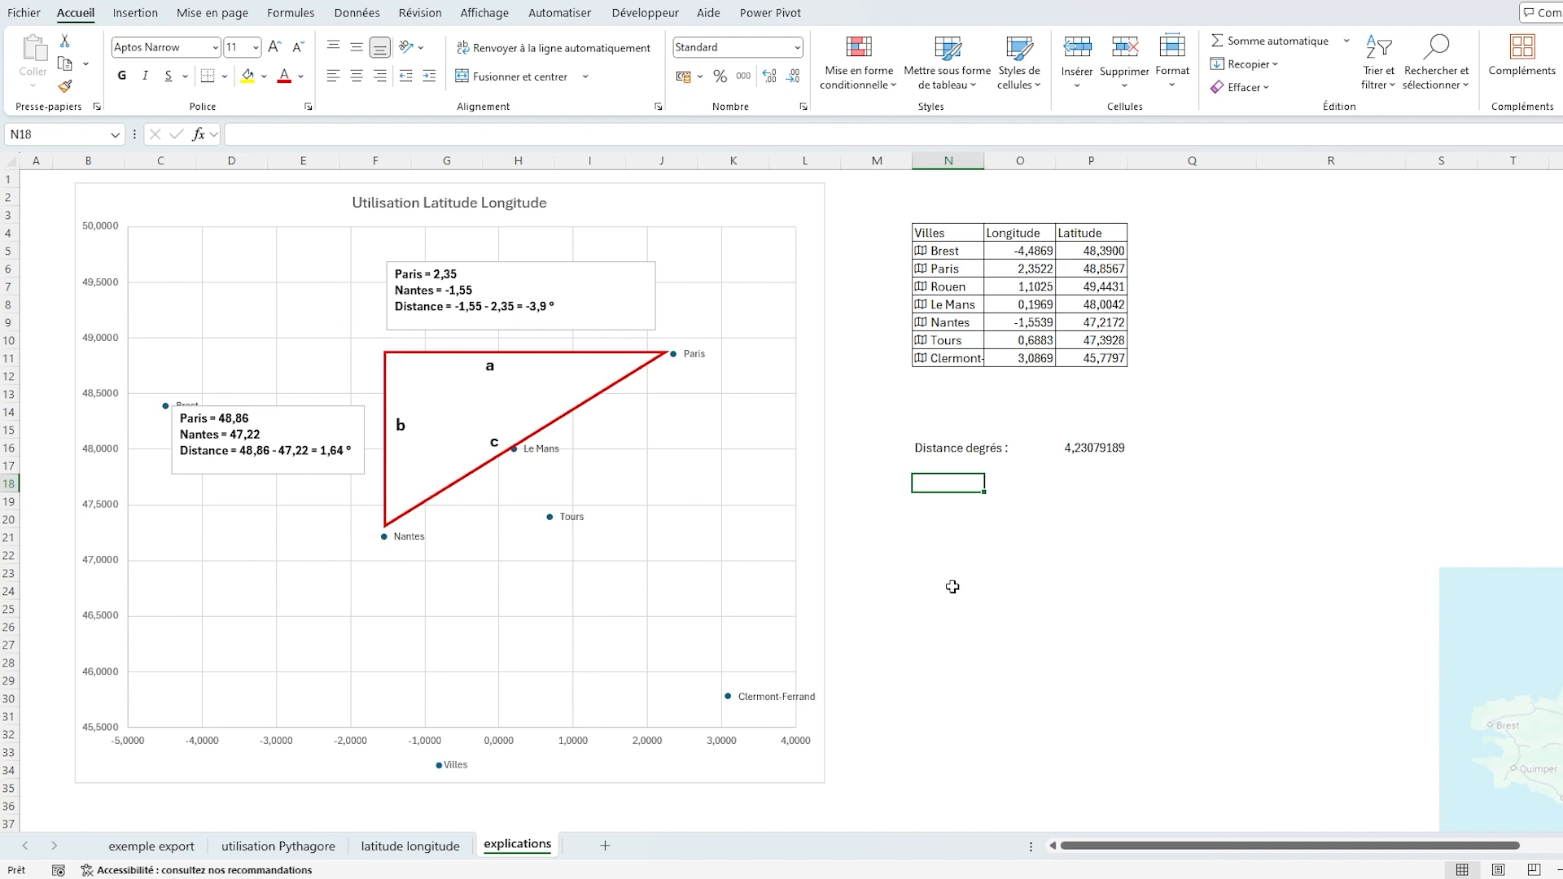
click(830, 878)
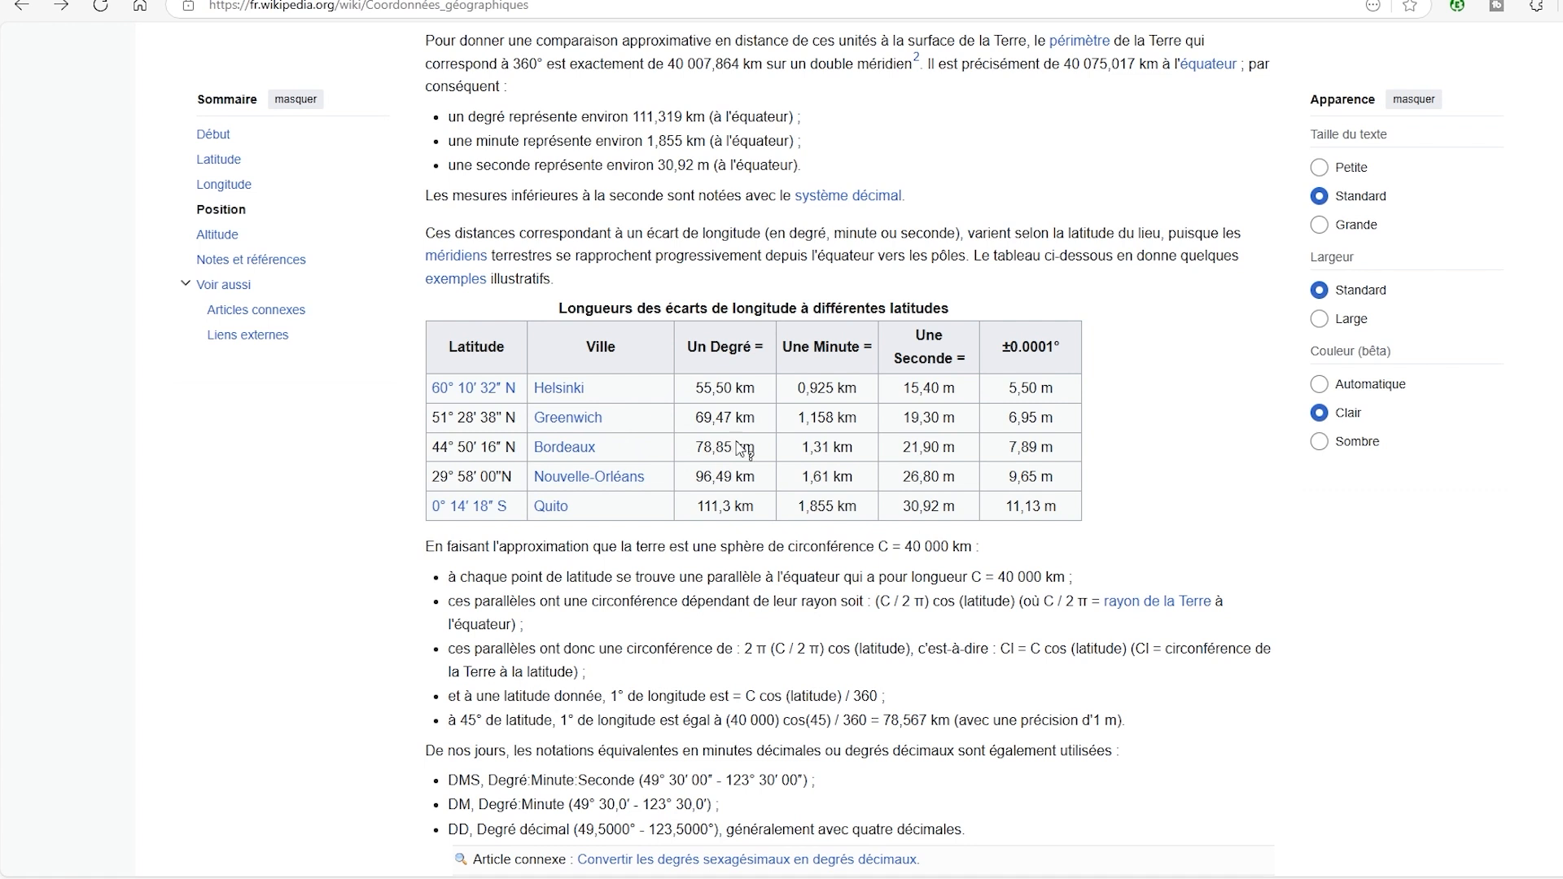
drag(732, 447, 696, 444)
click(696, 446)
mouse_move(800, 878)
click(810, 827)
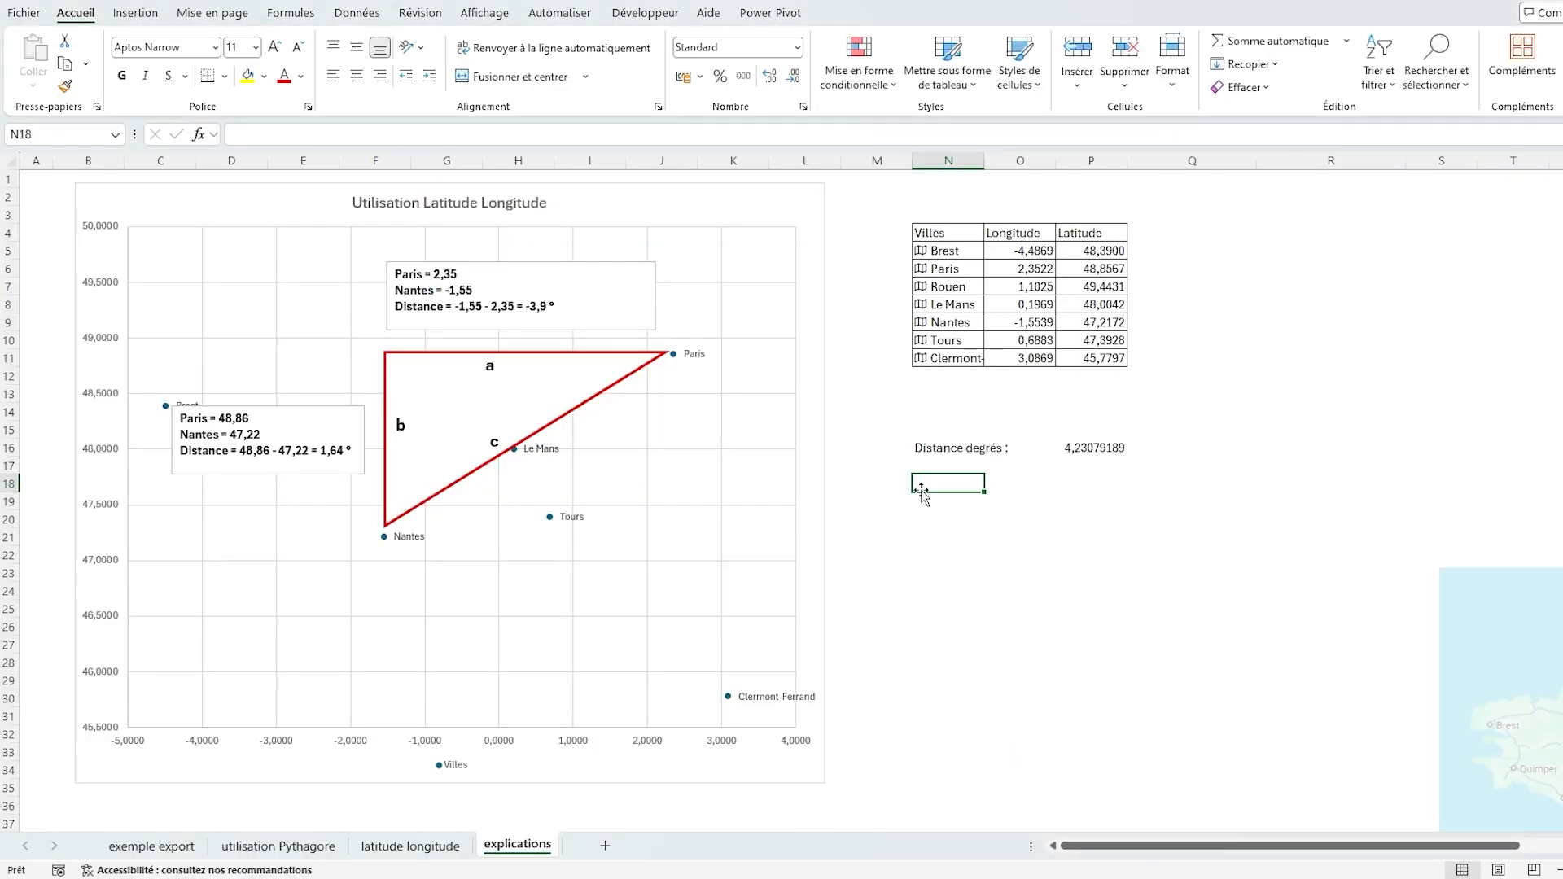
- Label N18 "Conversion km :" and enter the conversion factor 78,8 in P18
text(Conversion km)
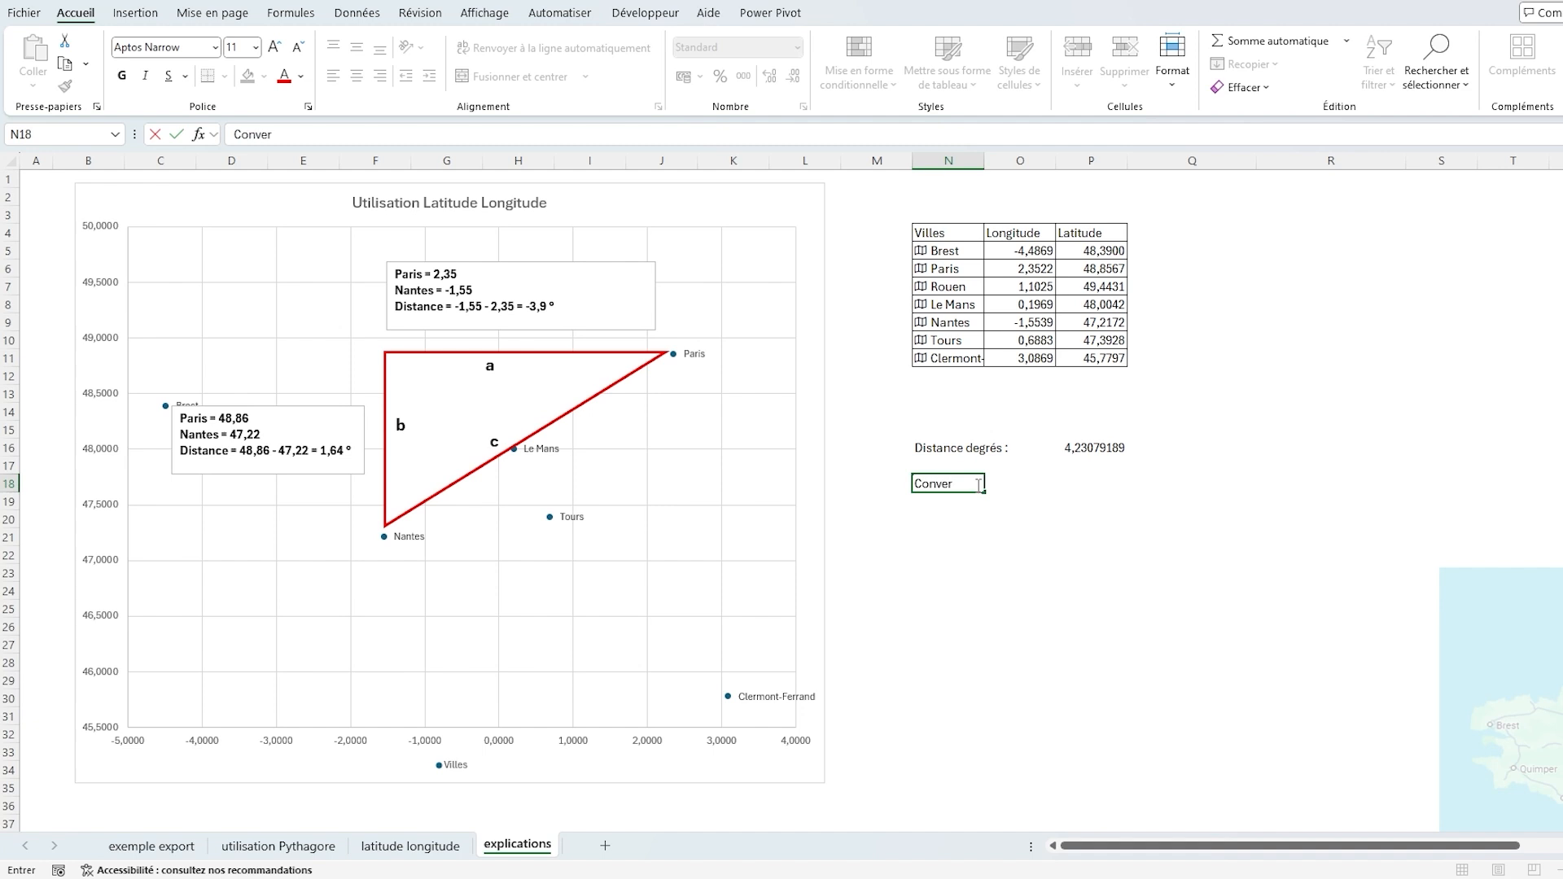
key(Tab)
key(Tab)
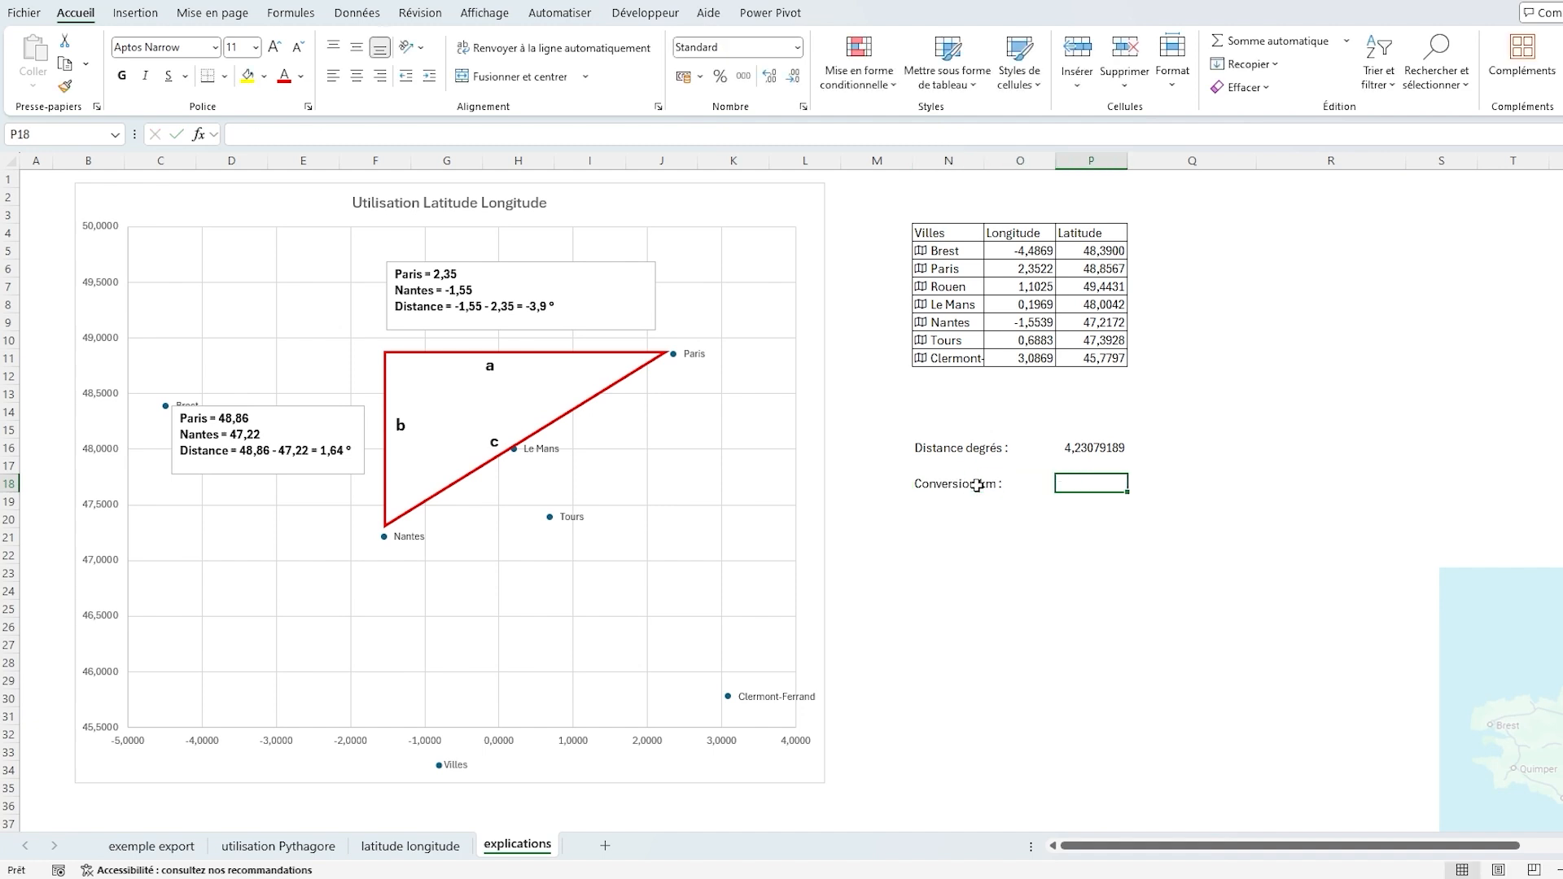
text(78,8)
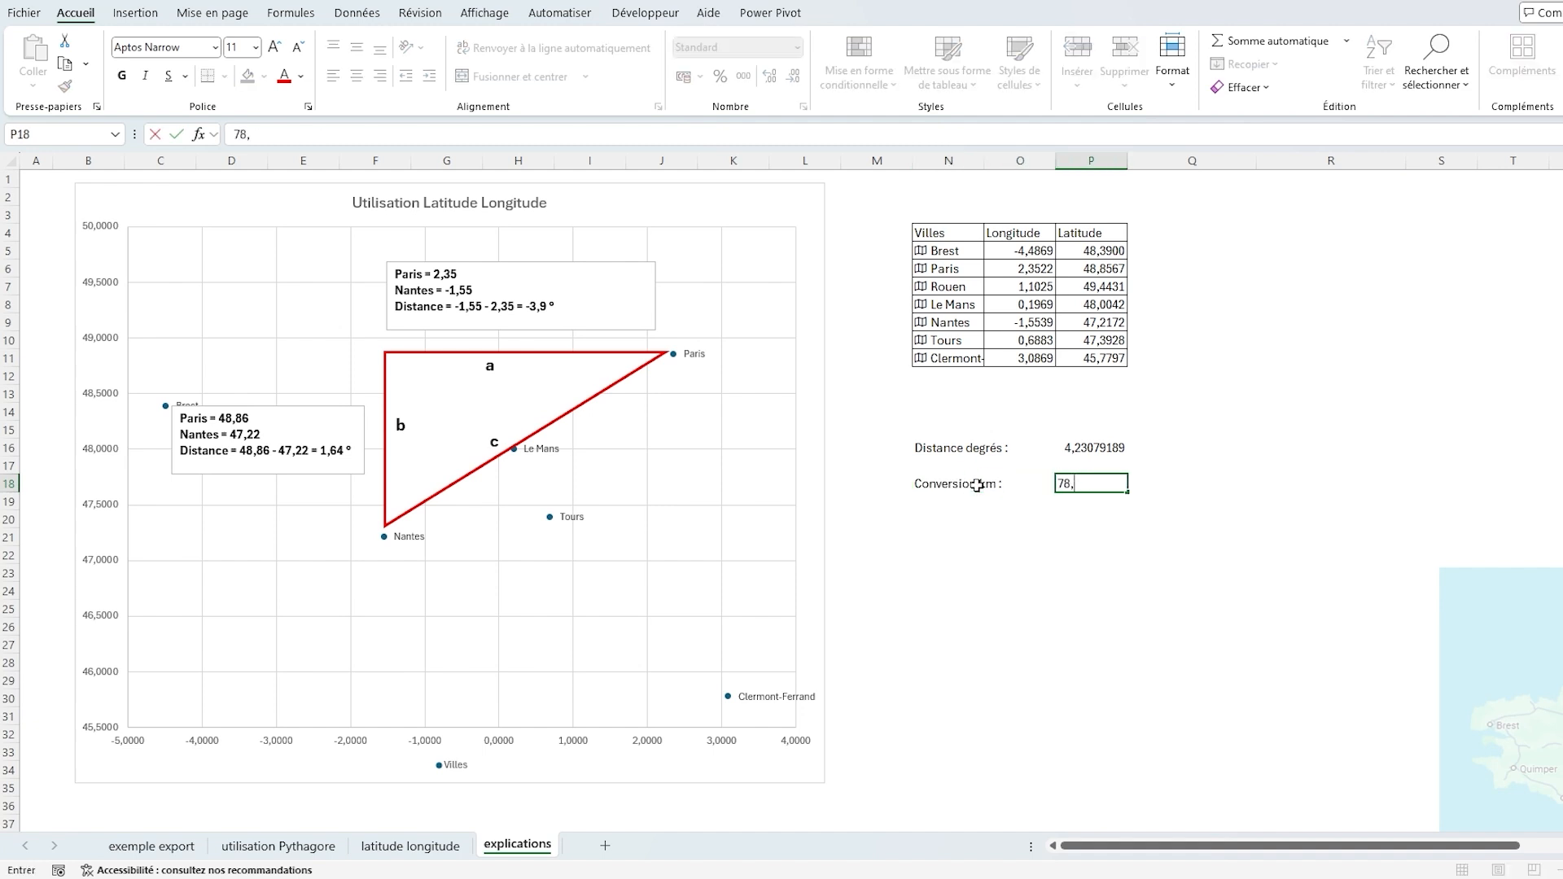
key(Return)
key(Return)
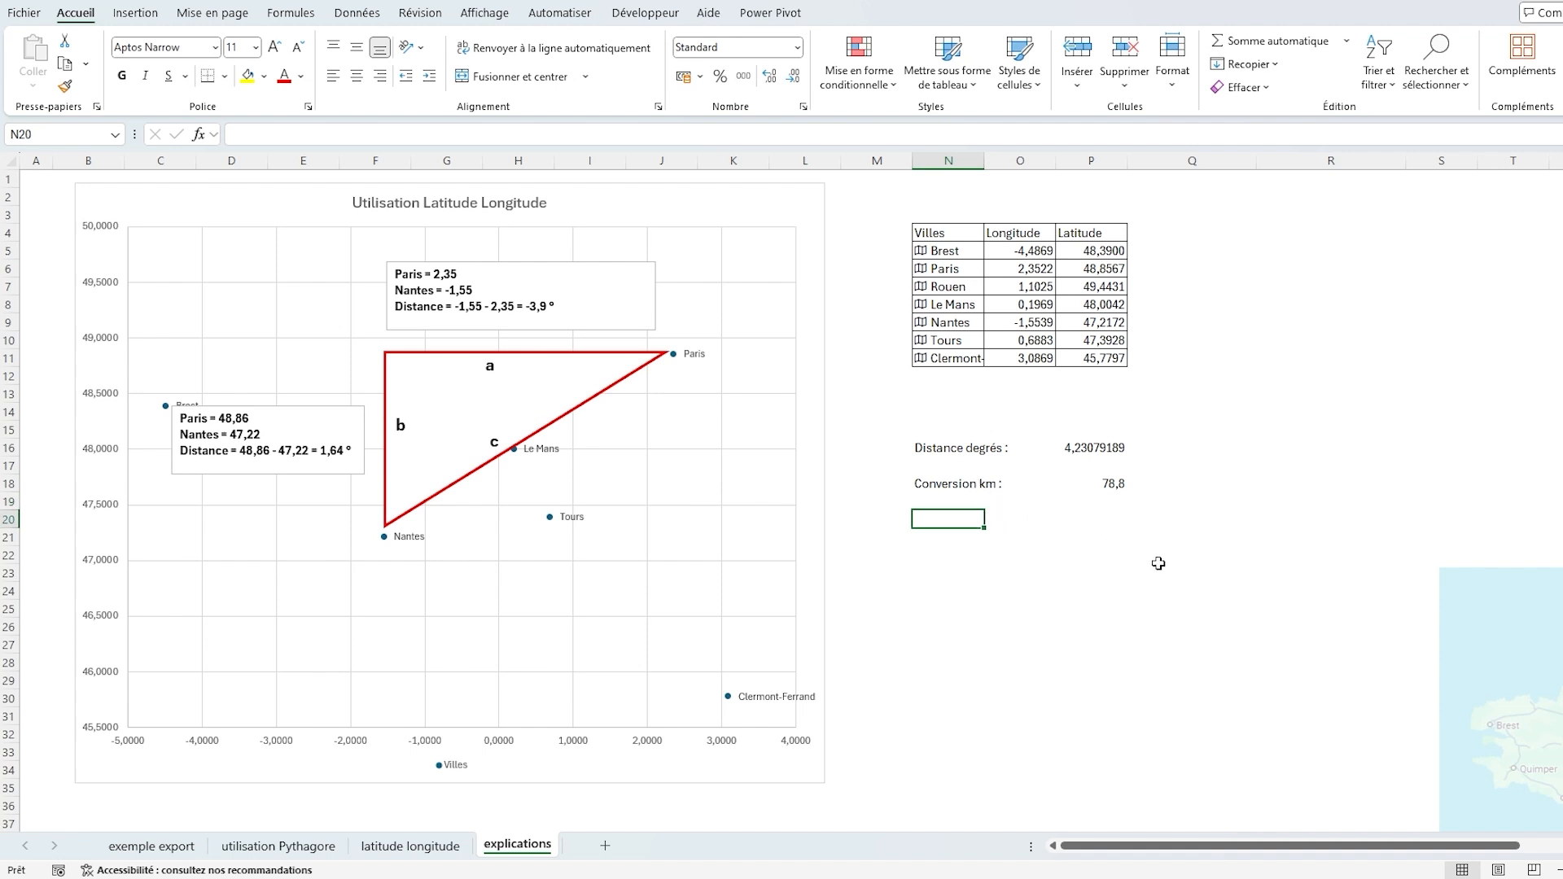
- Enter the label "Distance Paris Nantes :" in cell N20
text(Distance)
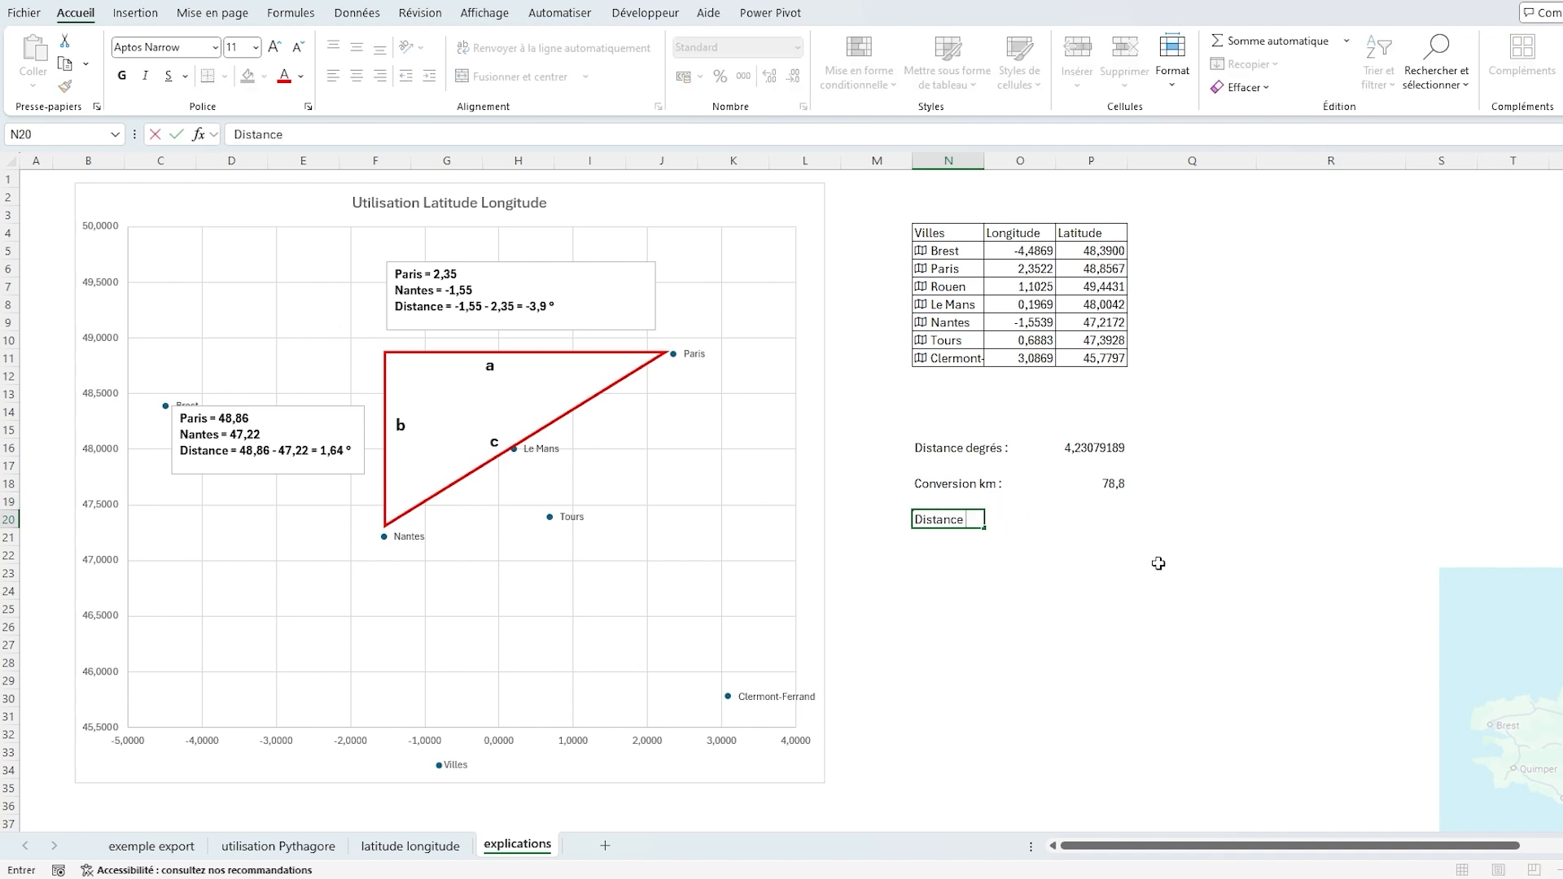
text( Paris Nantes :)
key(Tab)
key(Tab)
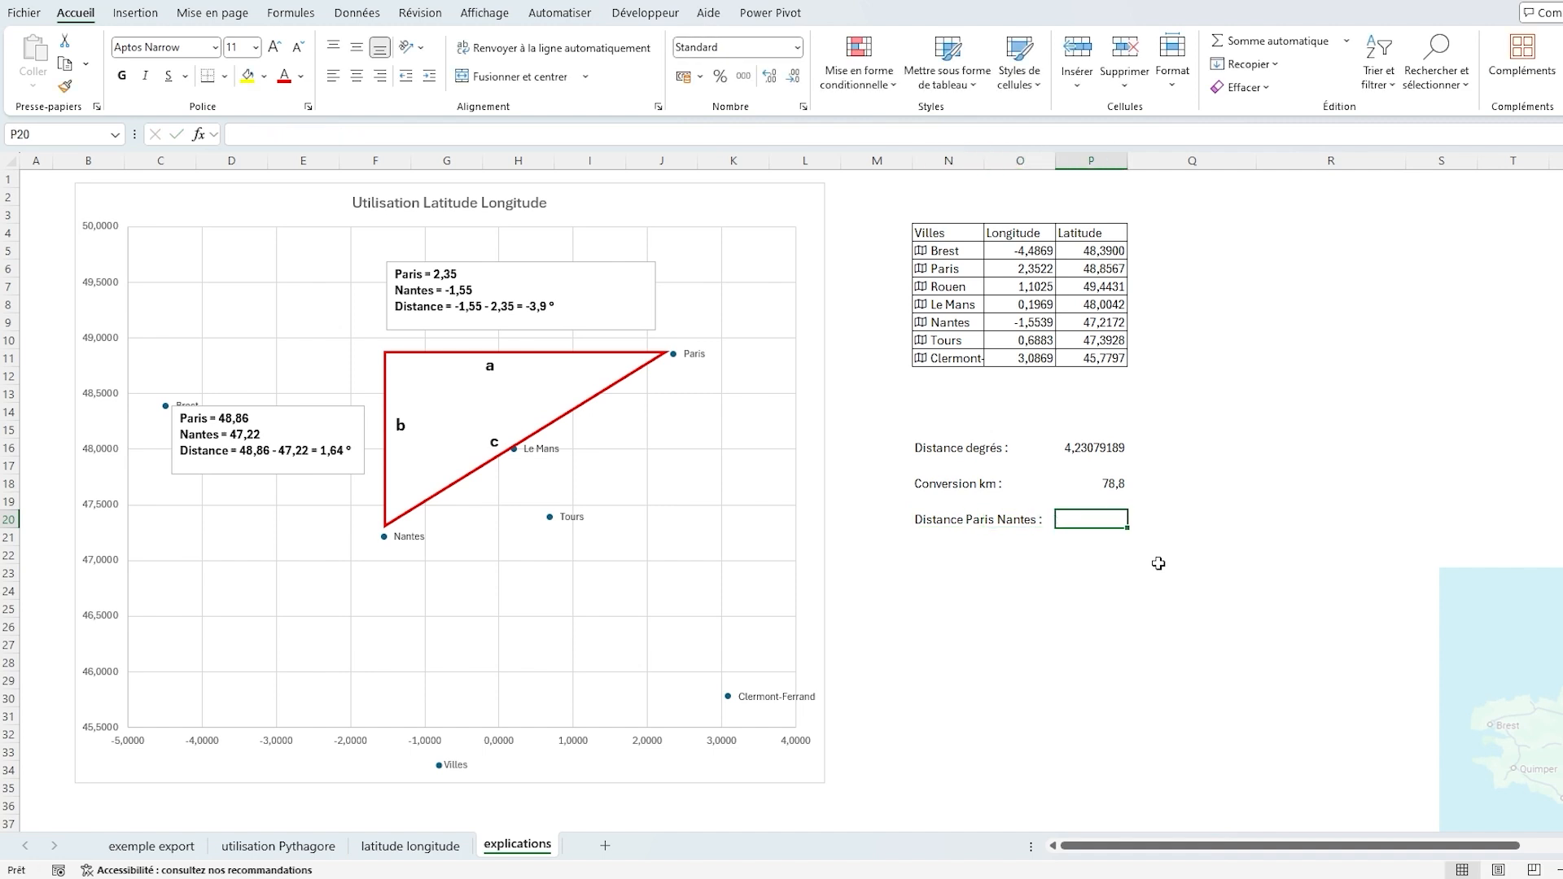
- Calculate the Paris–Nantes distance in kilometres in P20 by multiplying the conversion factor in P18 by the degree distance in P16
text(=)
key(Up)
key(Up)
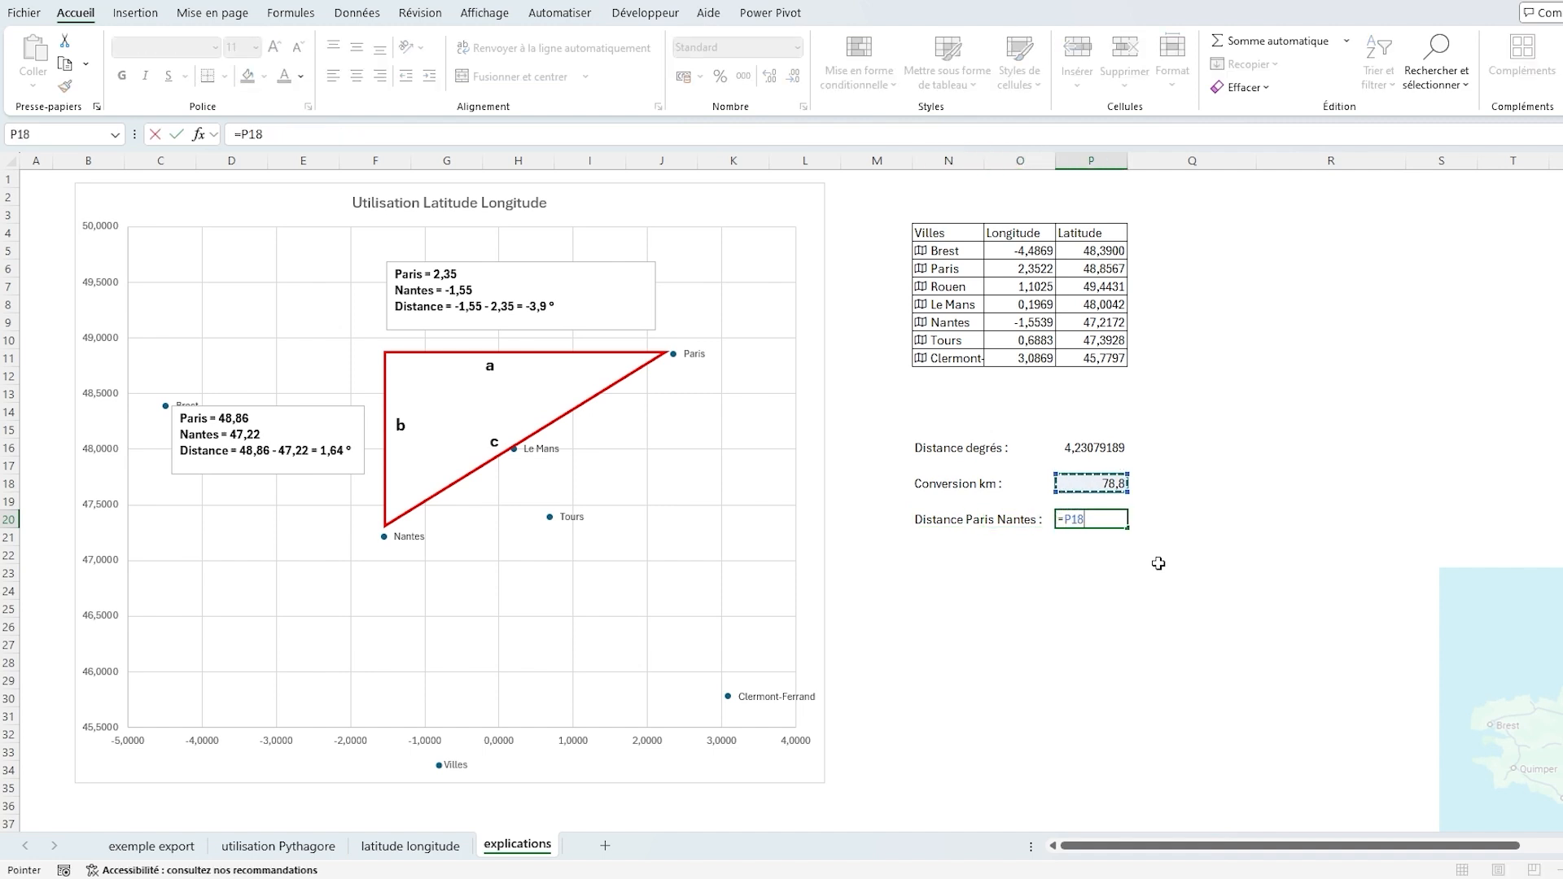
text(*)
key(Up)
key(Up)
key(Up)
key(Up)
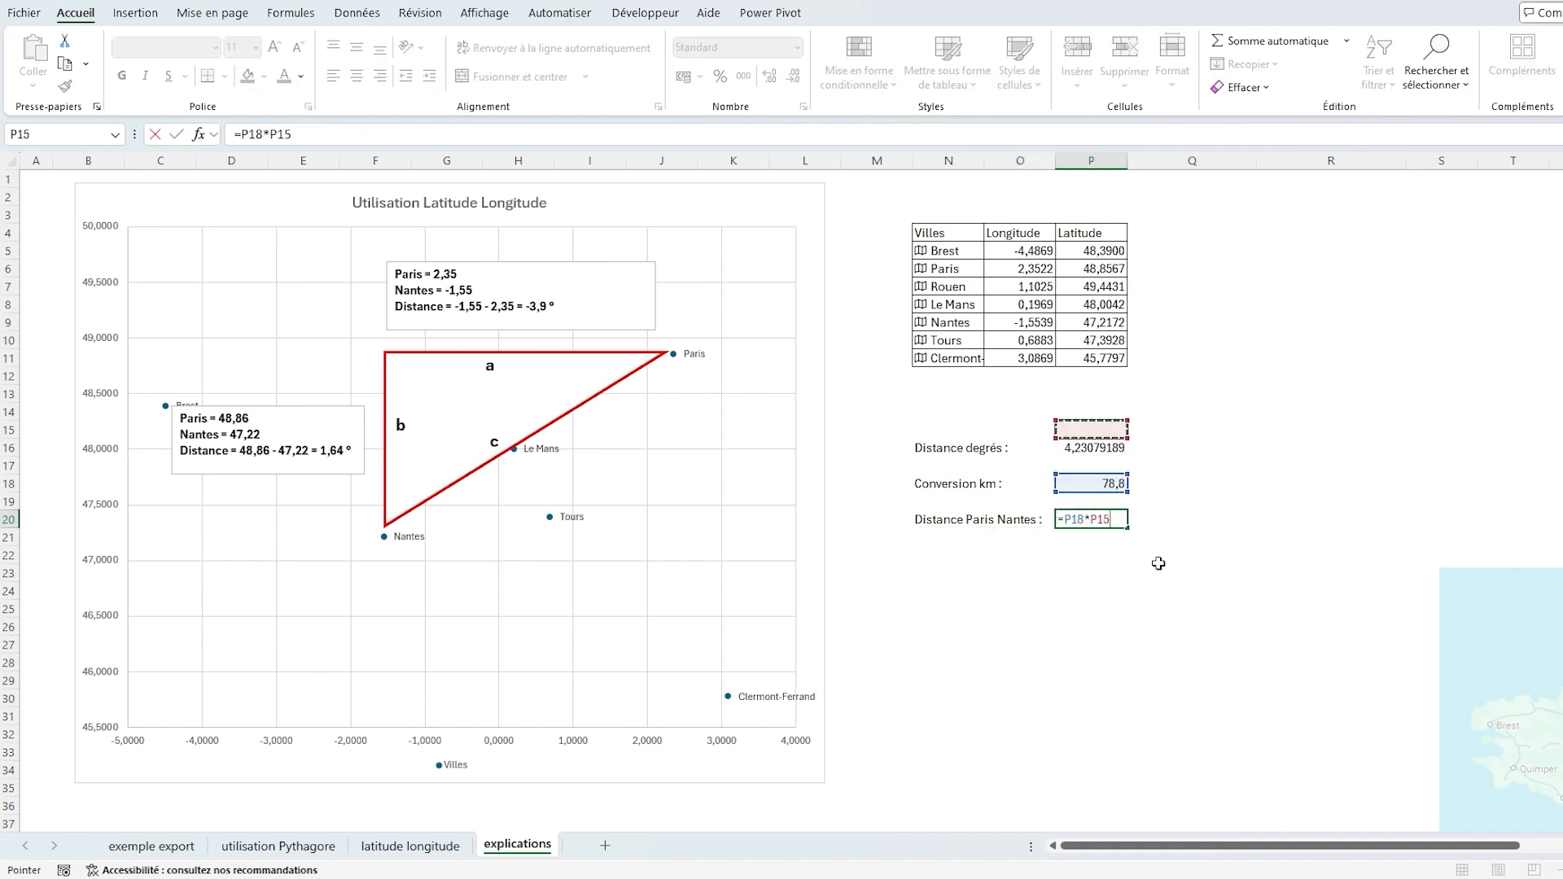
key(Return)
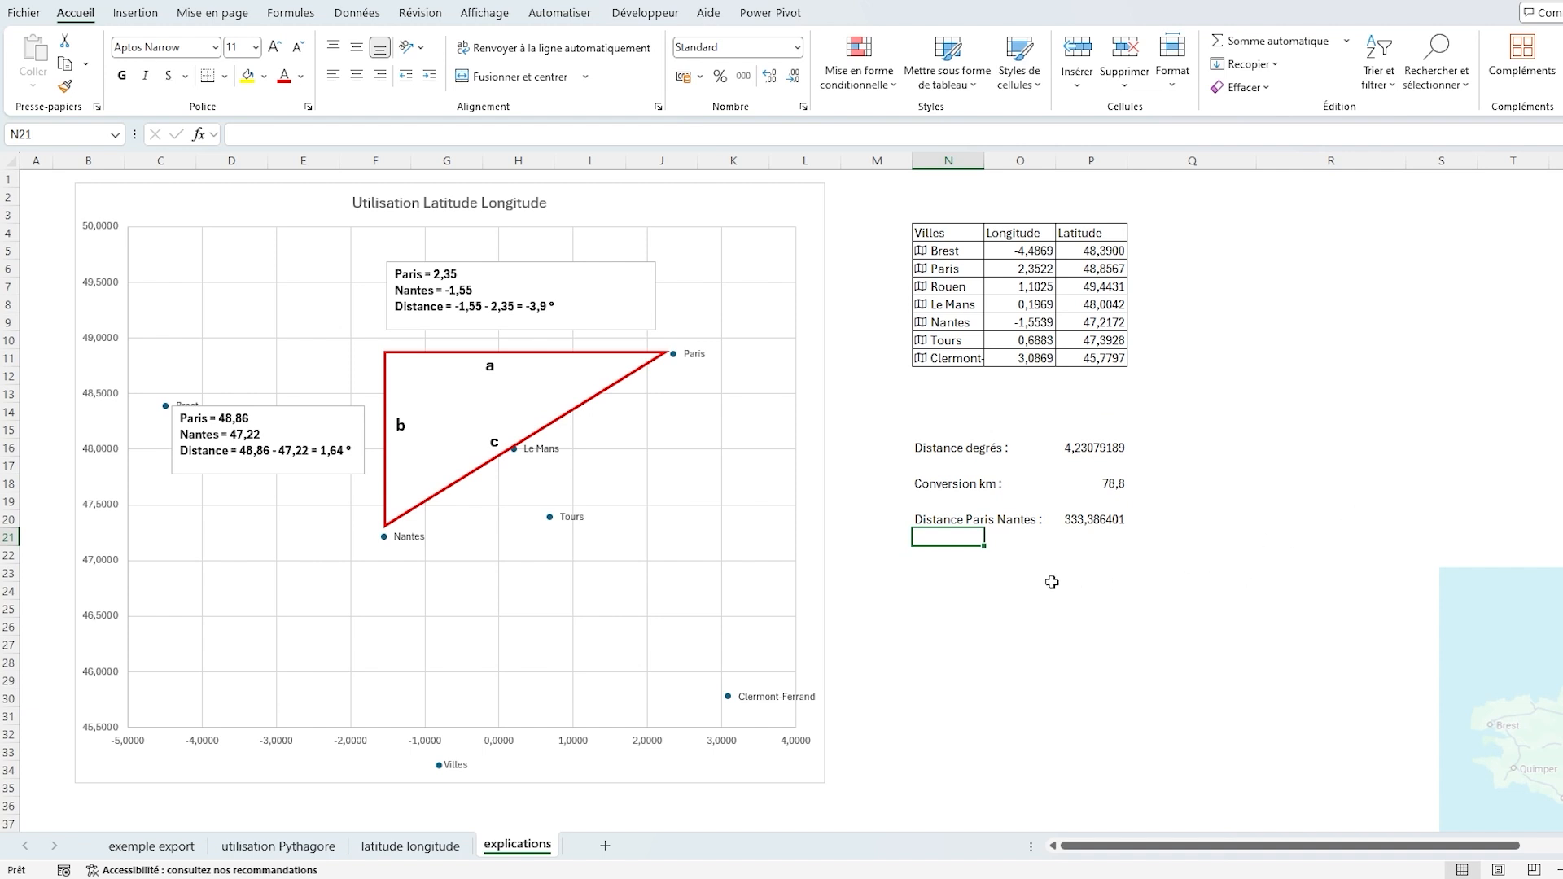
- Switch to the coordonnees-gps.fr distance page in the browser, check the distance from Paris to Nantes, and return to the Excel workbook
key(alt+Tab)
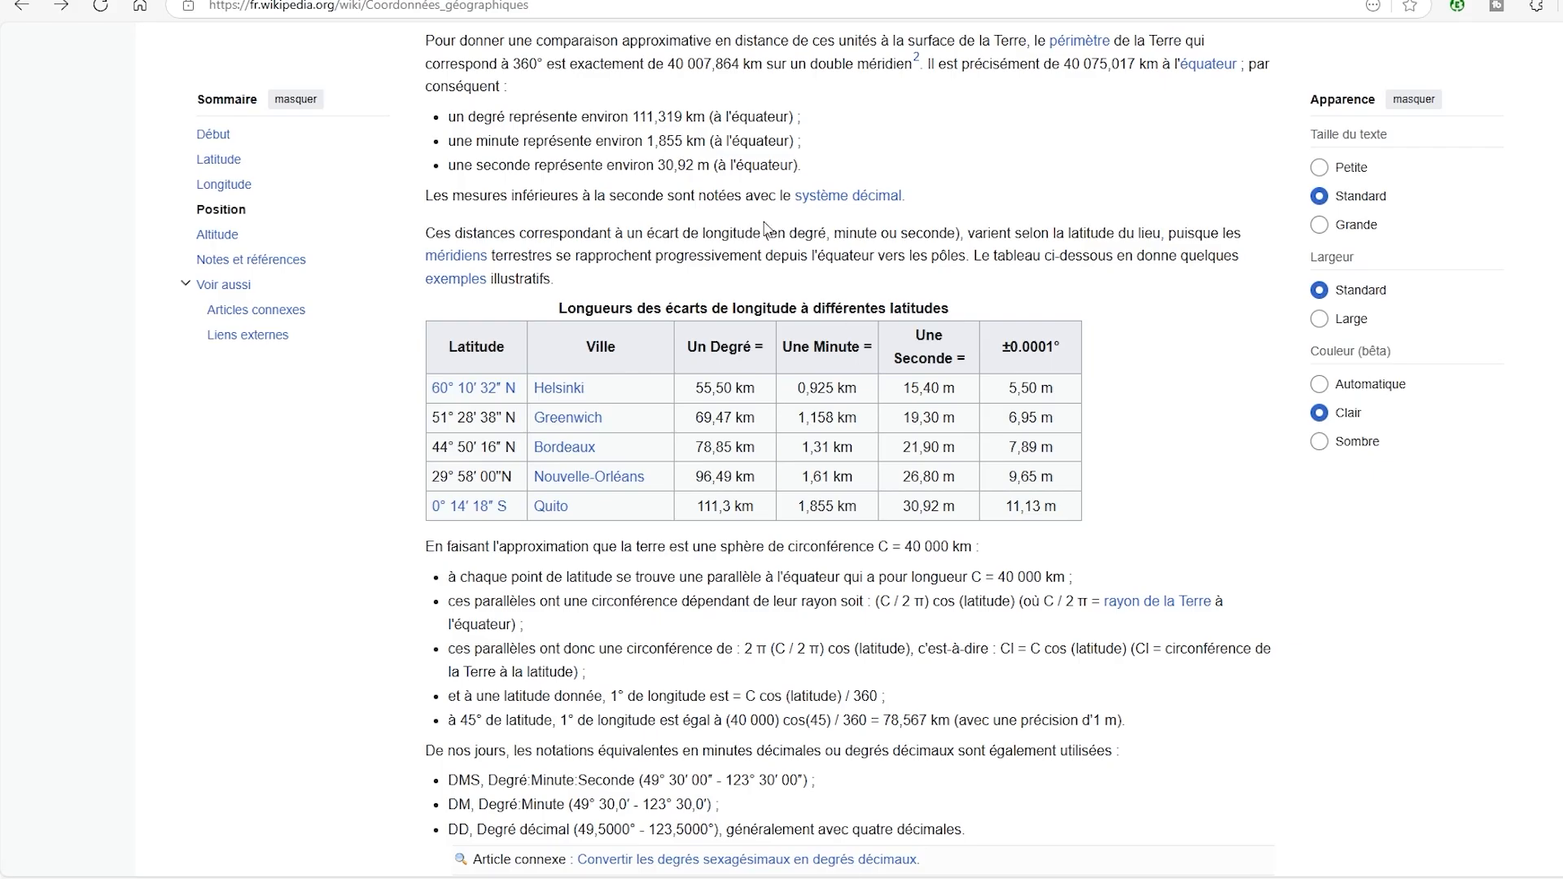
click(488, 1)
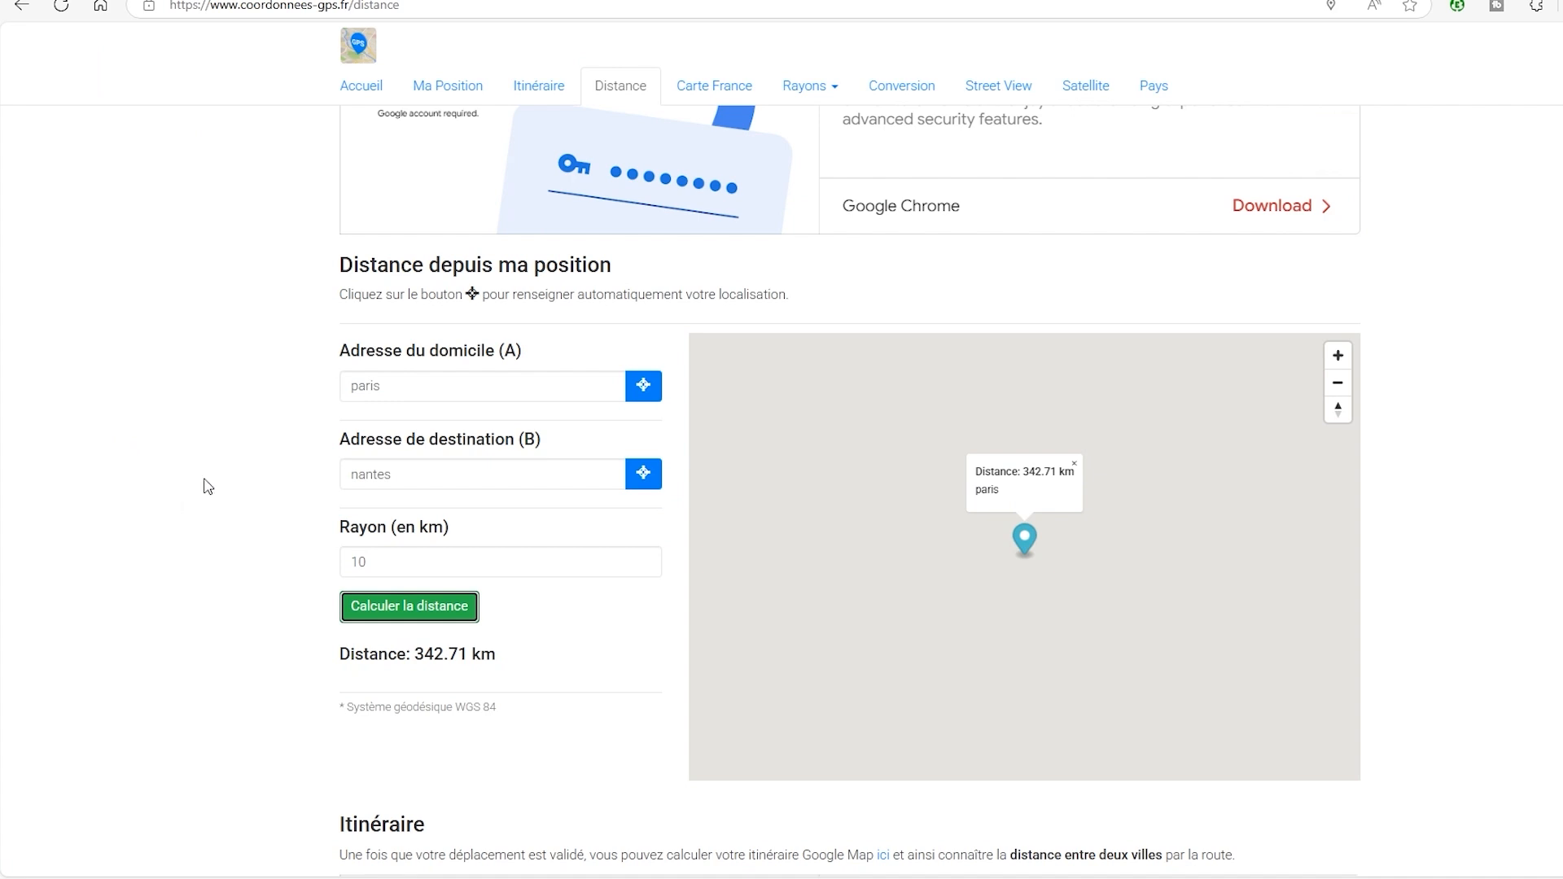
click(396, 395)
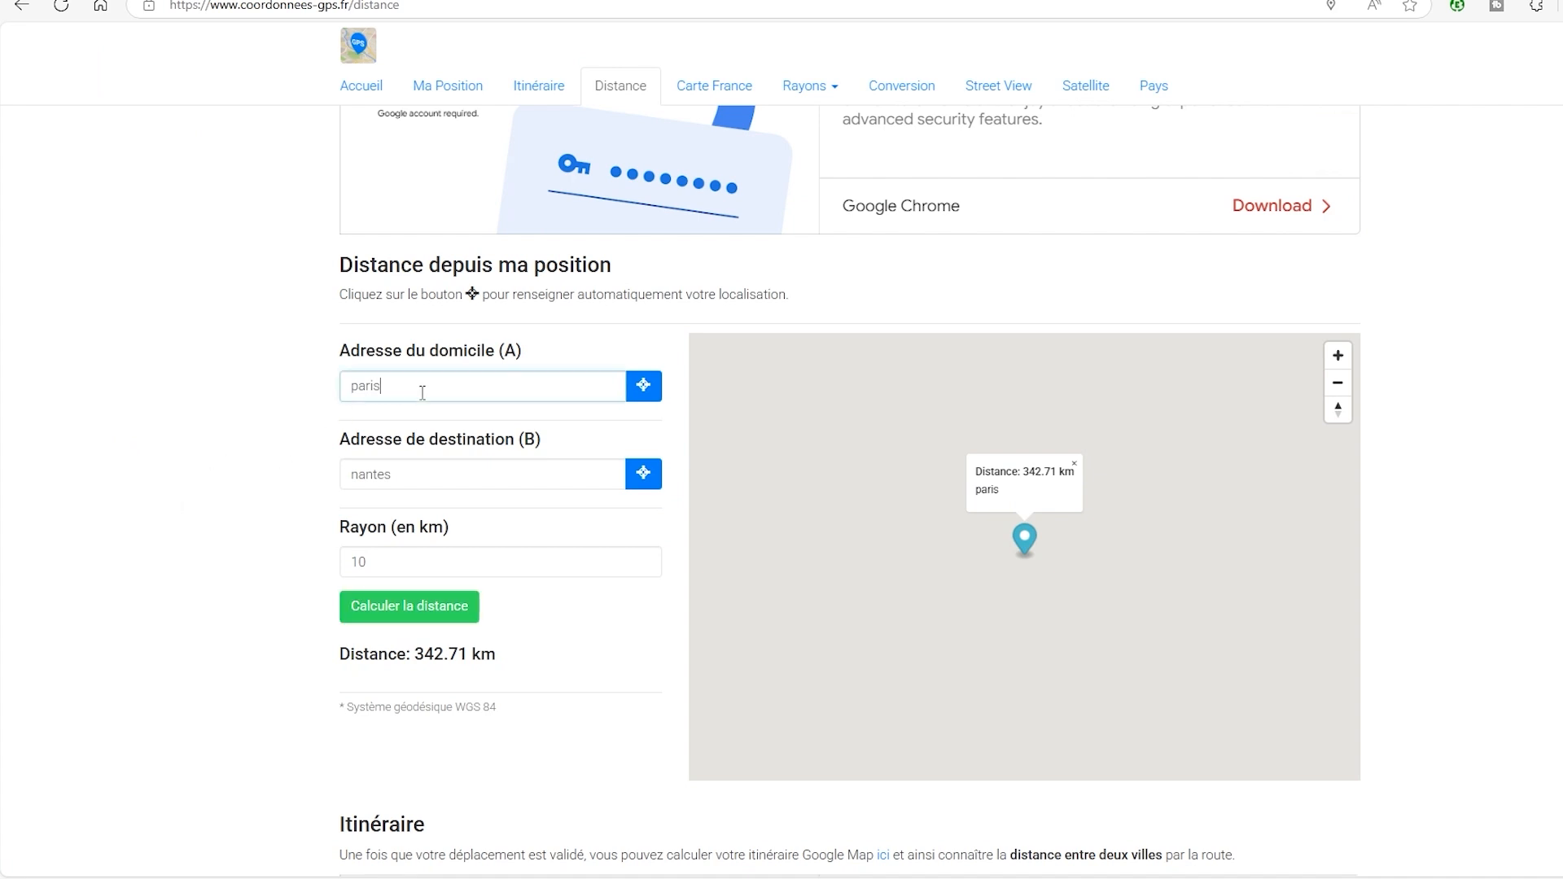
click(416, 470)
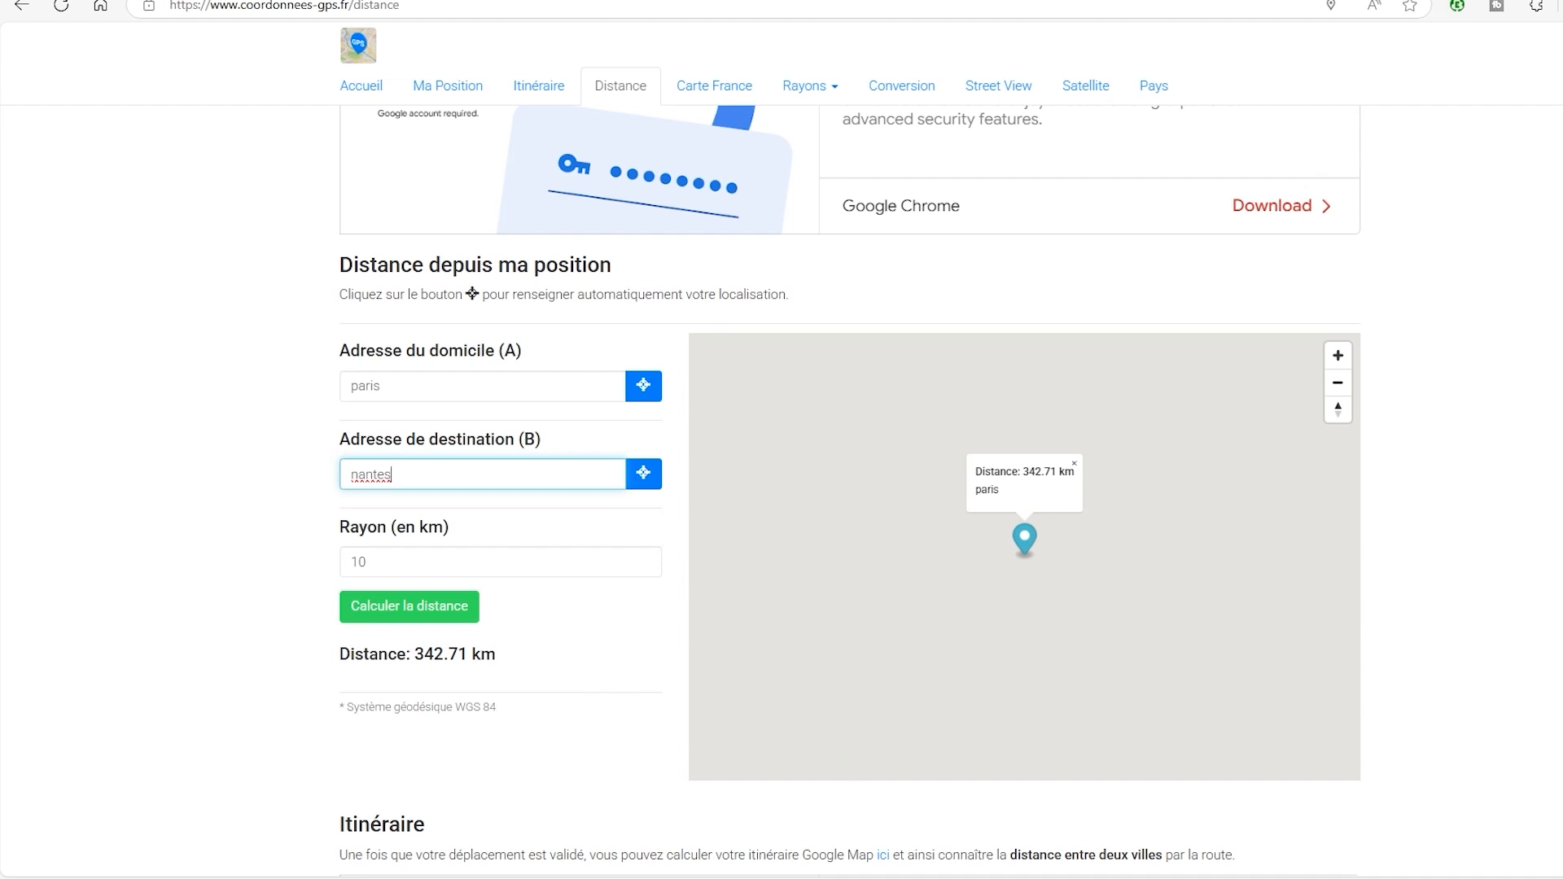
click(816, 844)
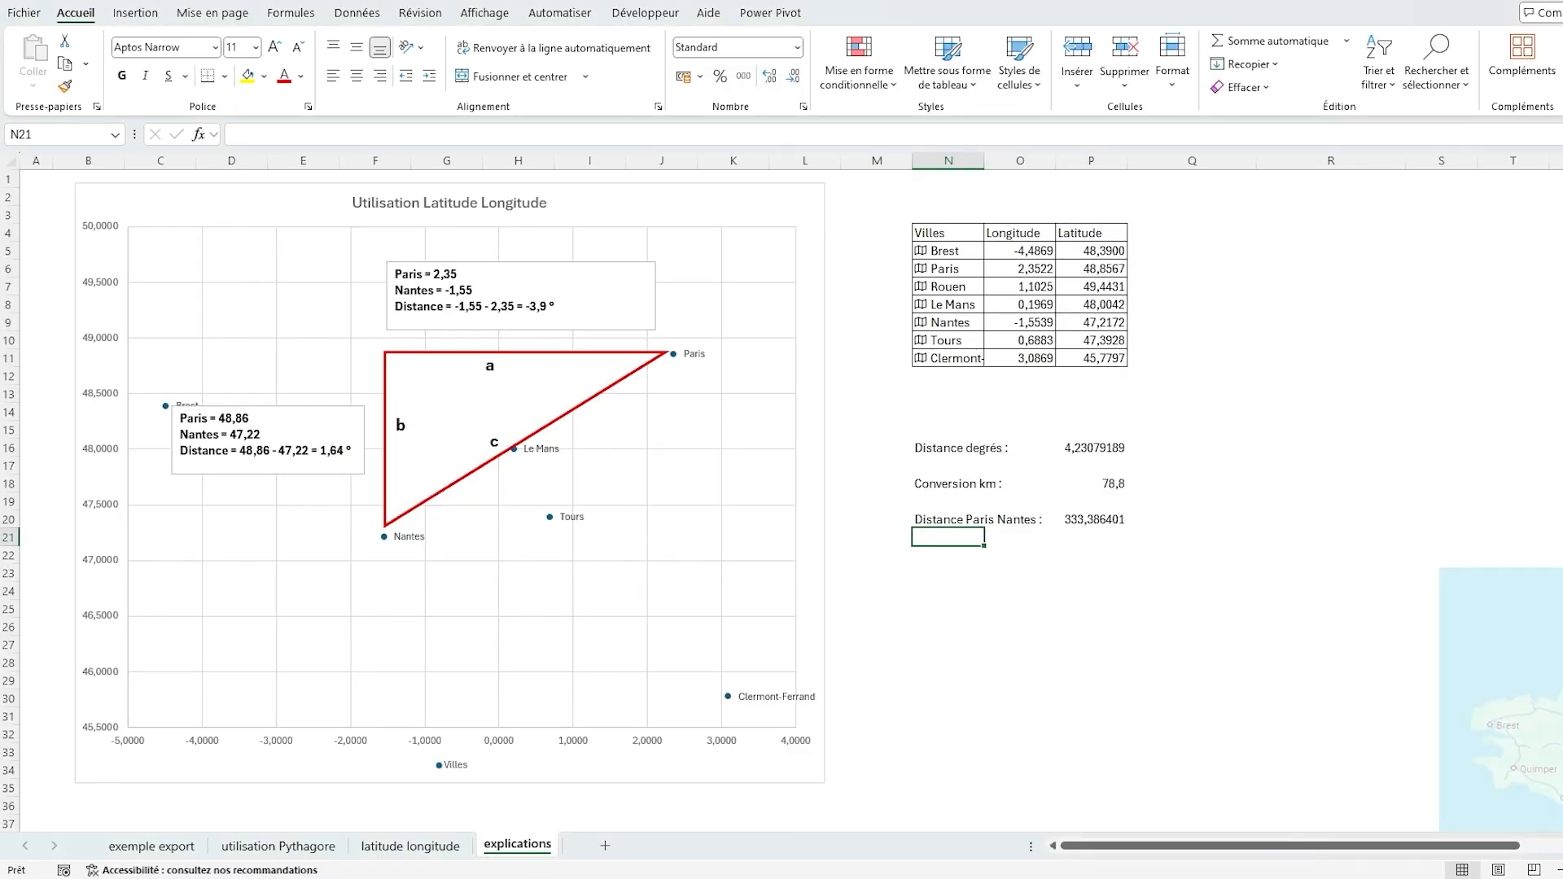
click(1091, 555)
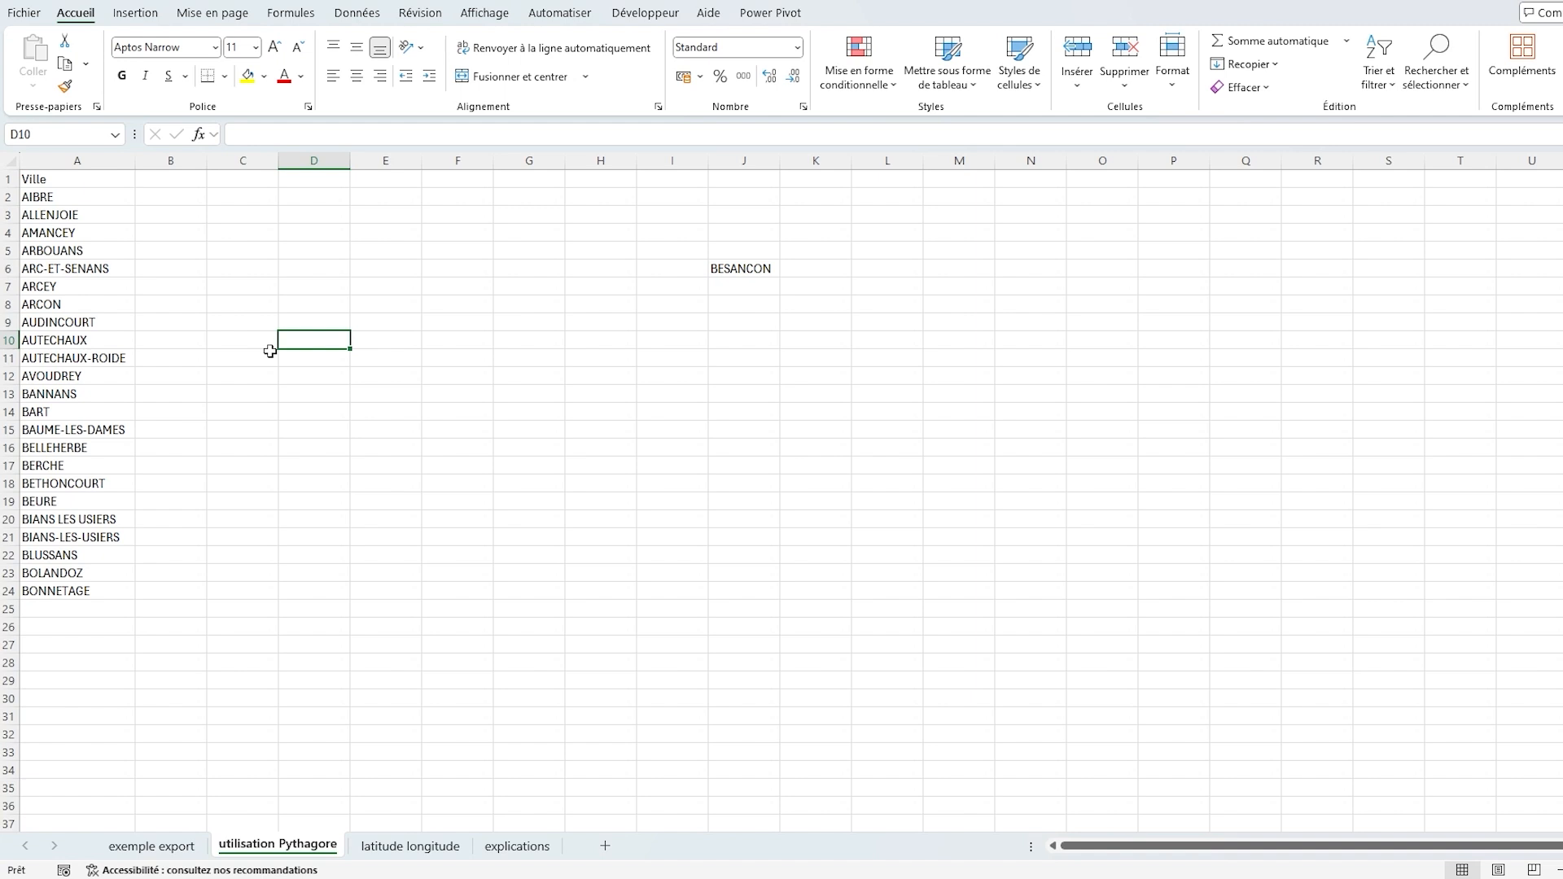
- Review the list of city names in column A of the utilisation Pythagore sheet
drag(101, 197, 98, 608)
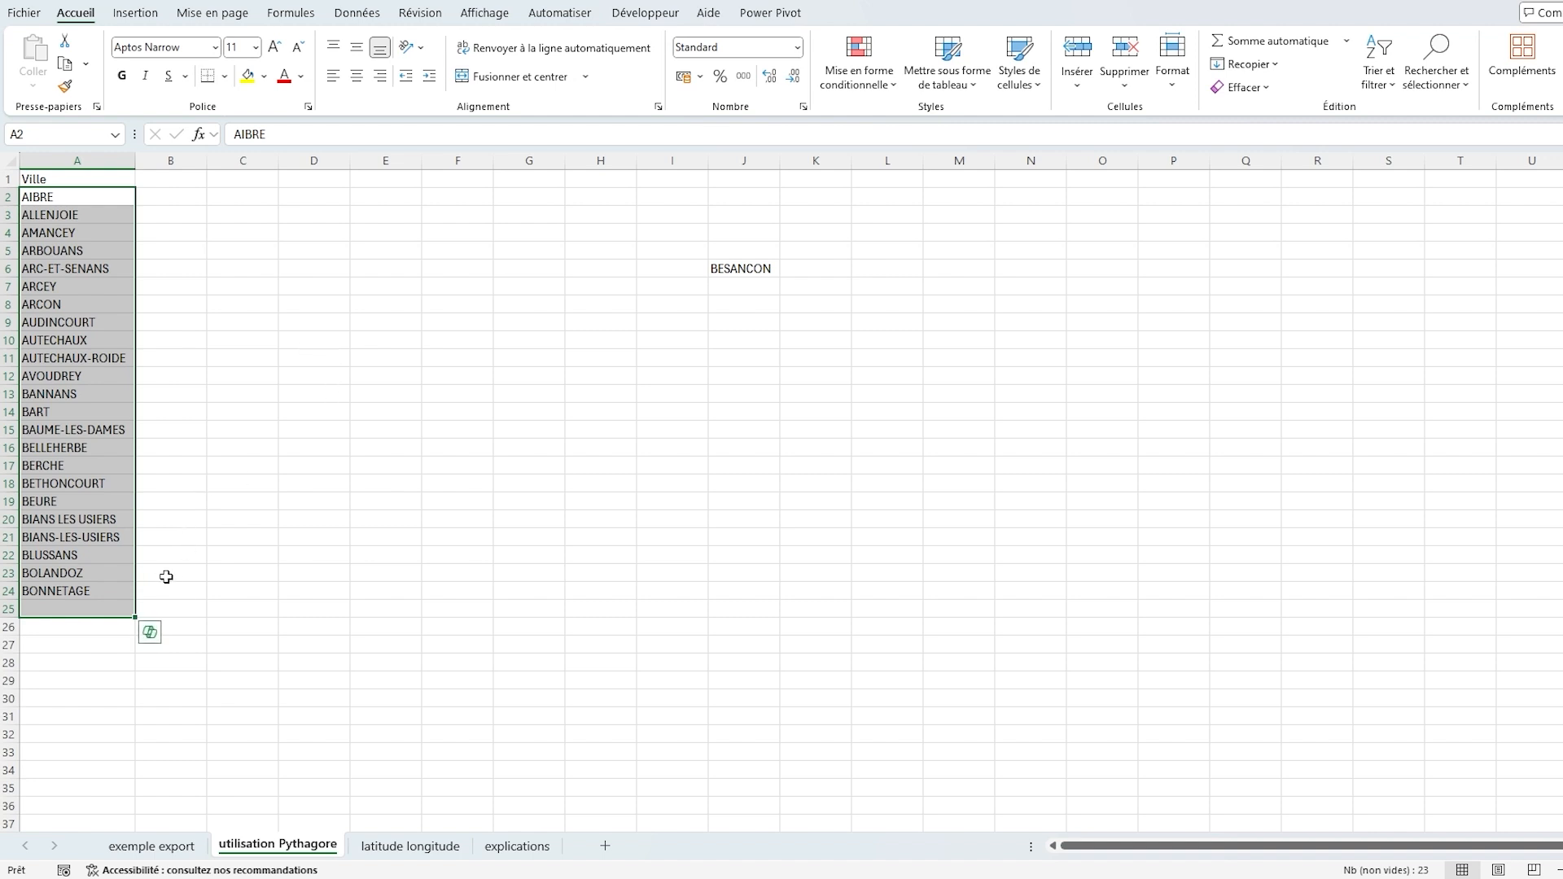
click(225, 555)
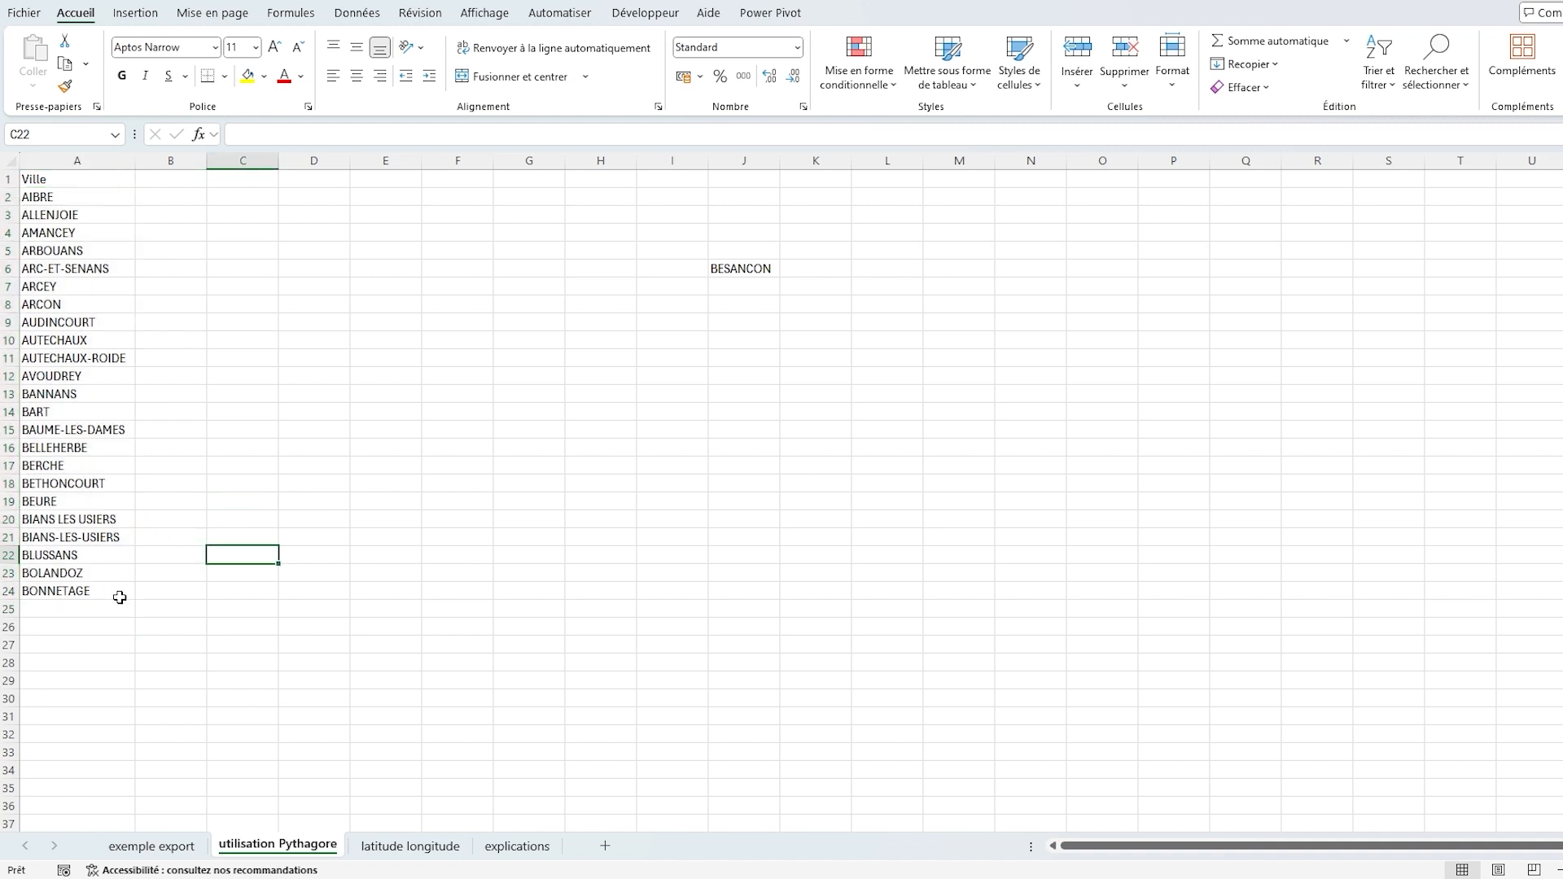
click(100, 197)
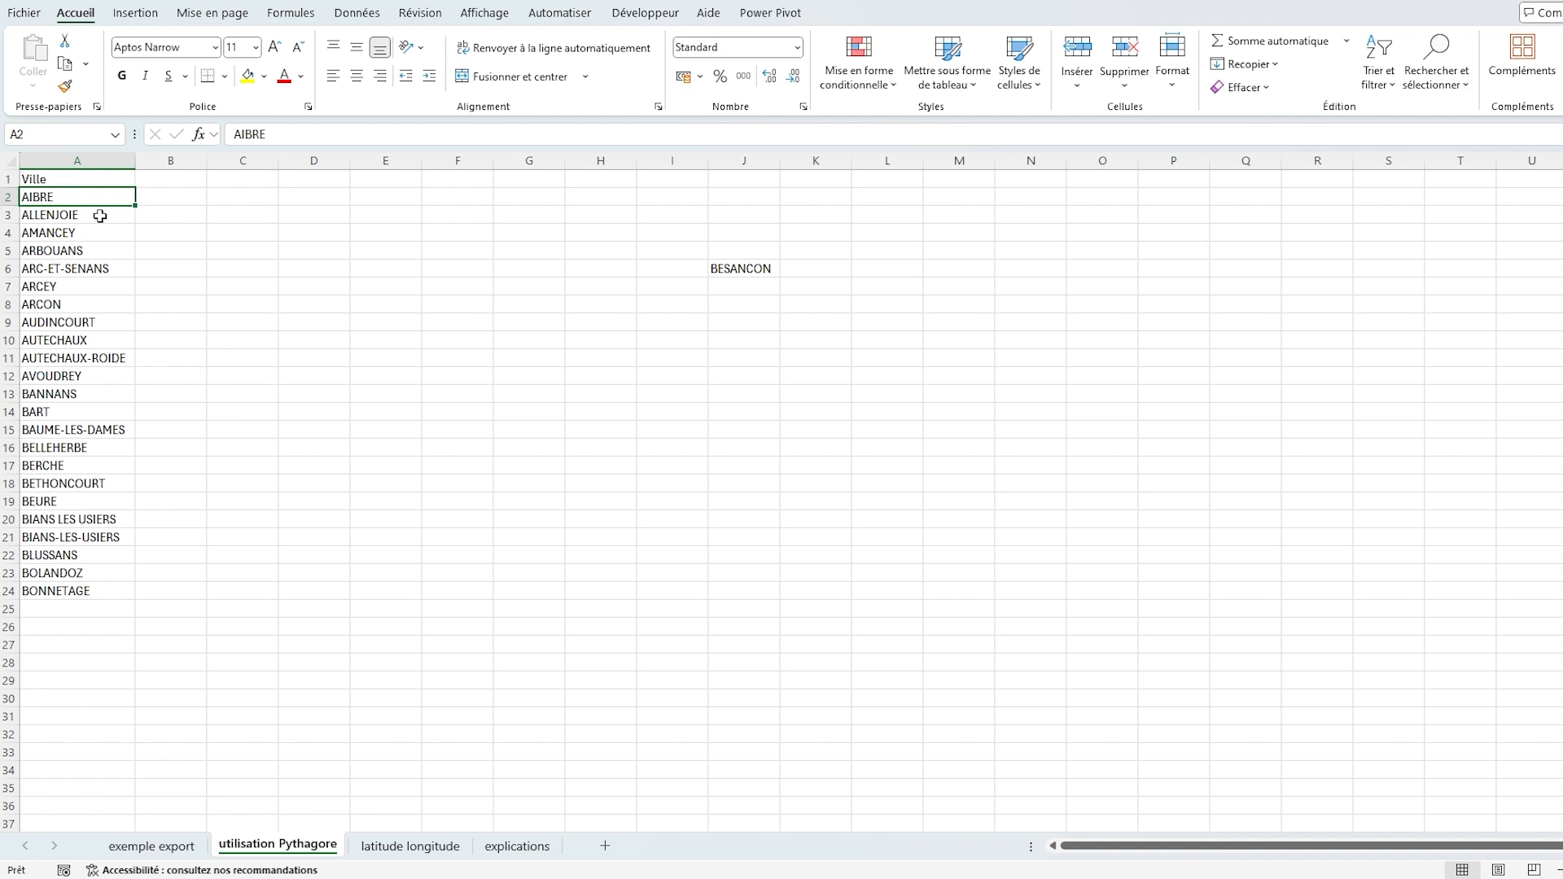
click(95, 374)
click(103, 587)
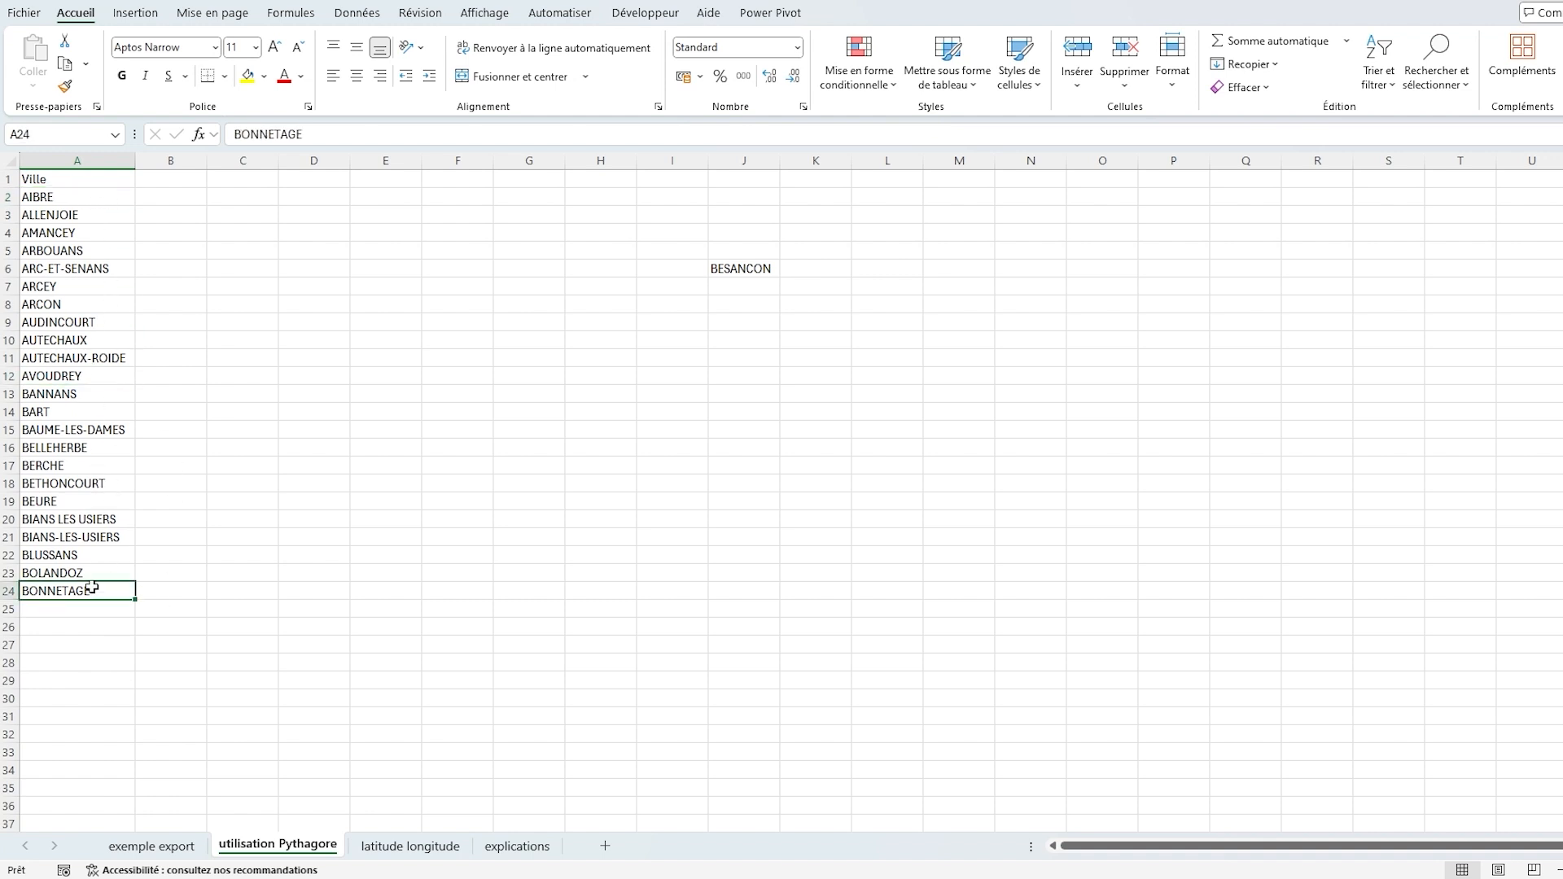
drag(96, 179, 91, 203)
click(99, 199)
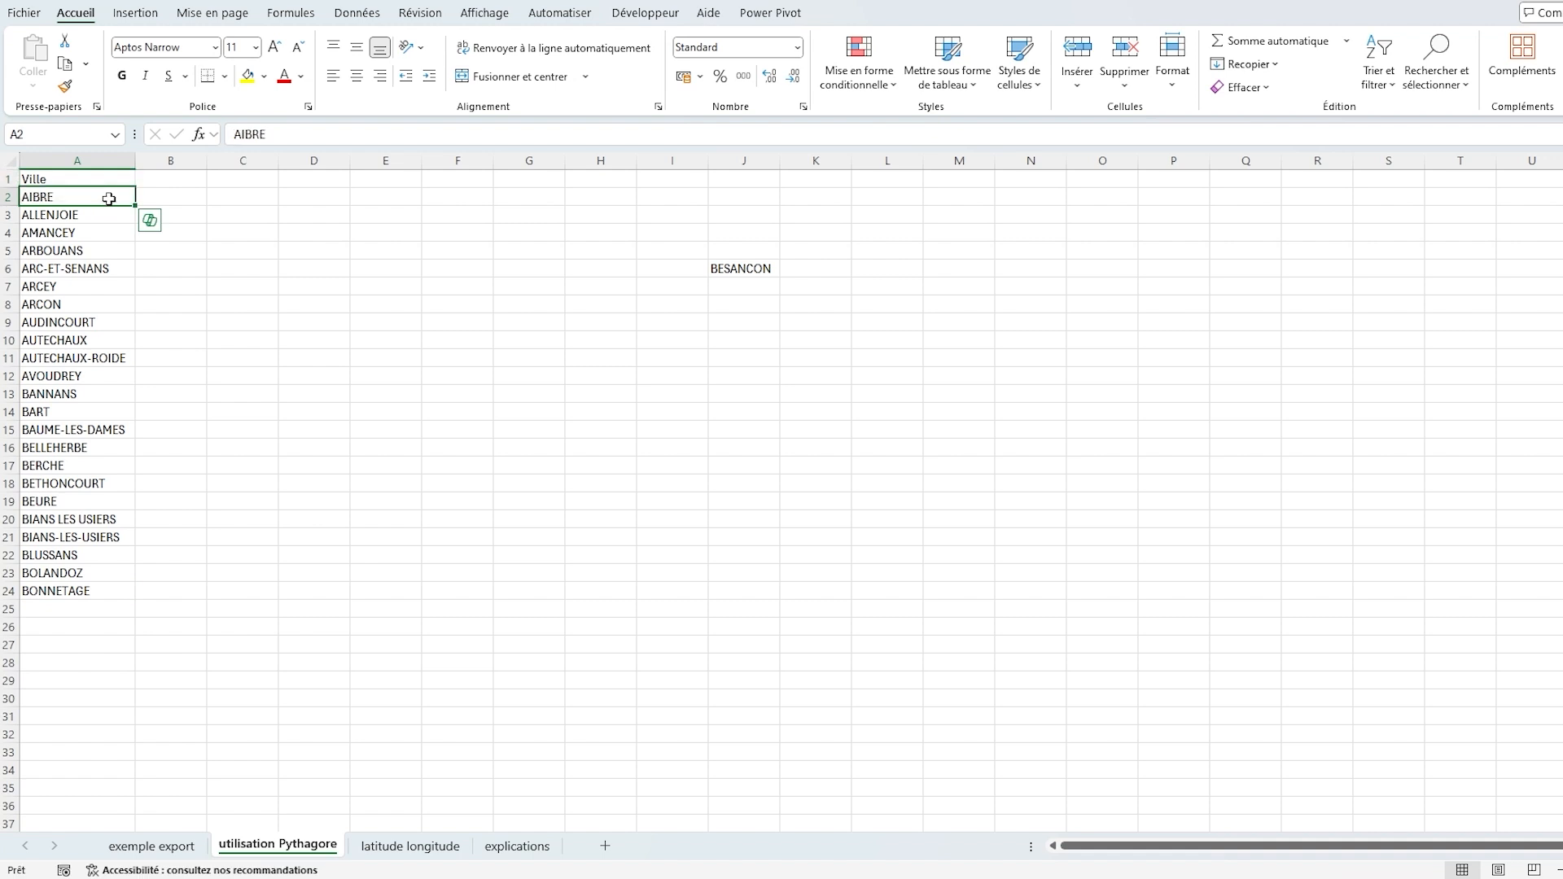
- Re-enter BONNETAGE in A24 and accept the suggestion to convert the column A cities to geographic data
click(102, 589)
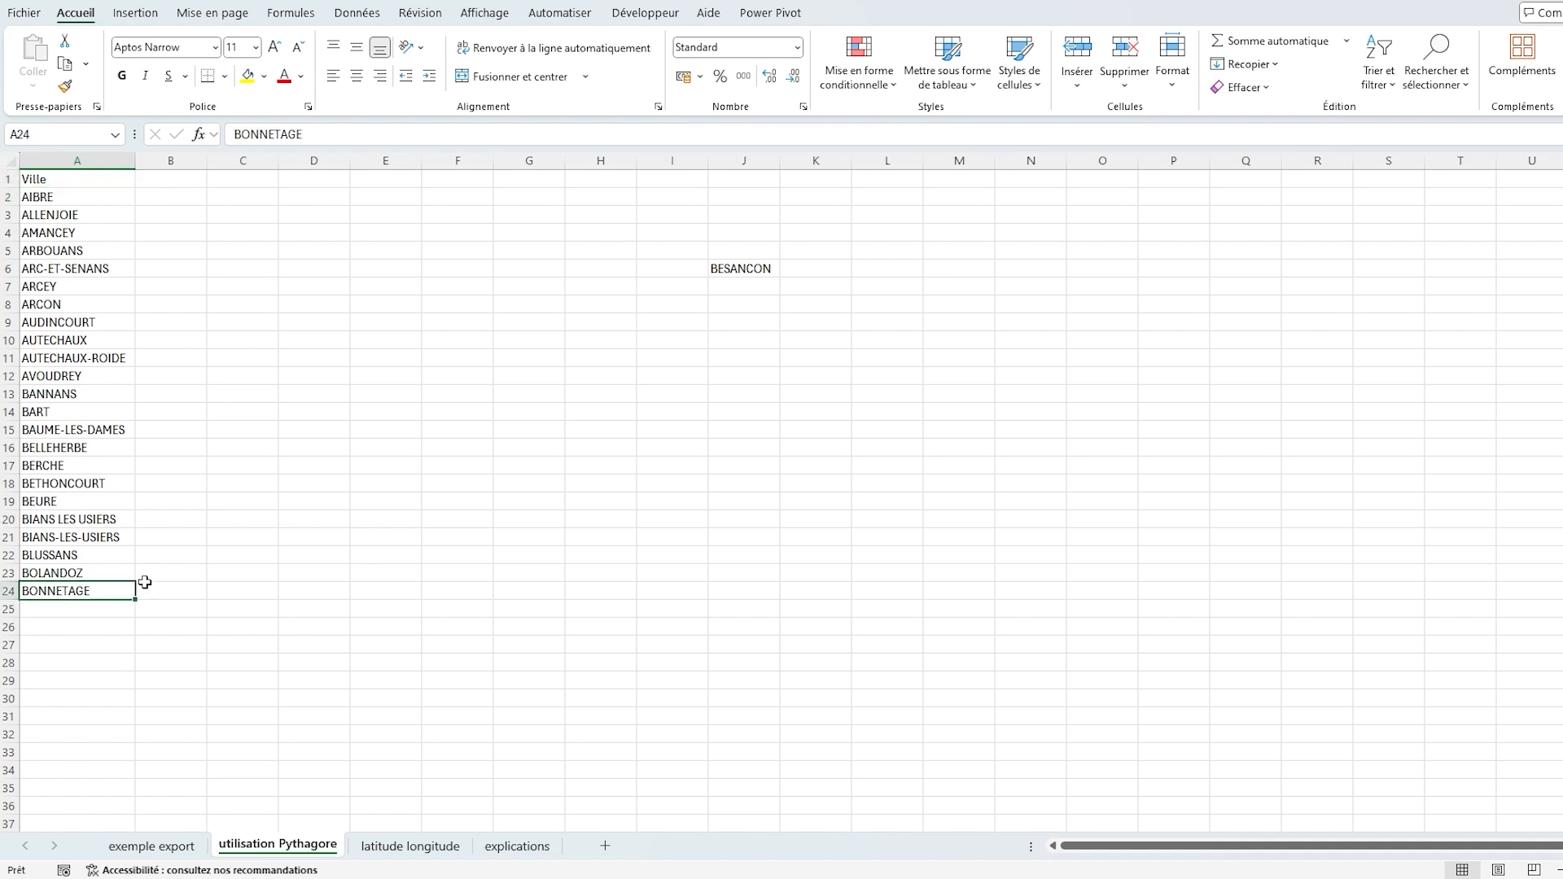
text(BONNETA)
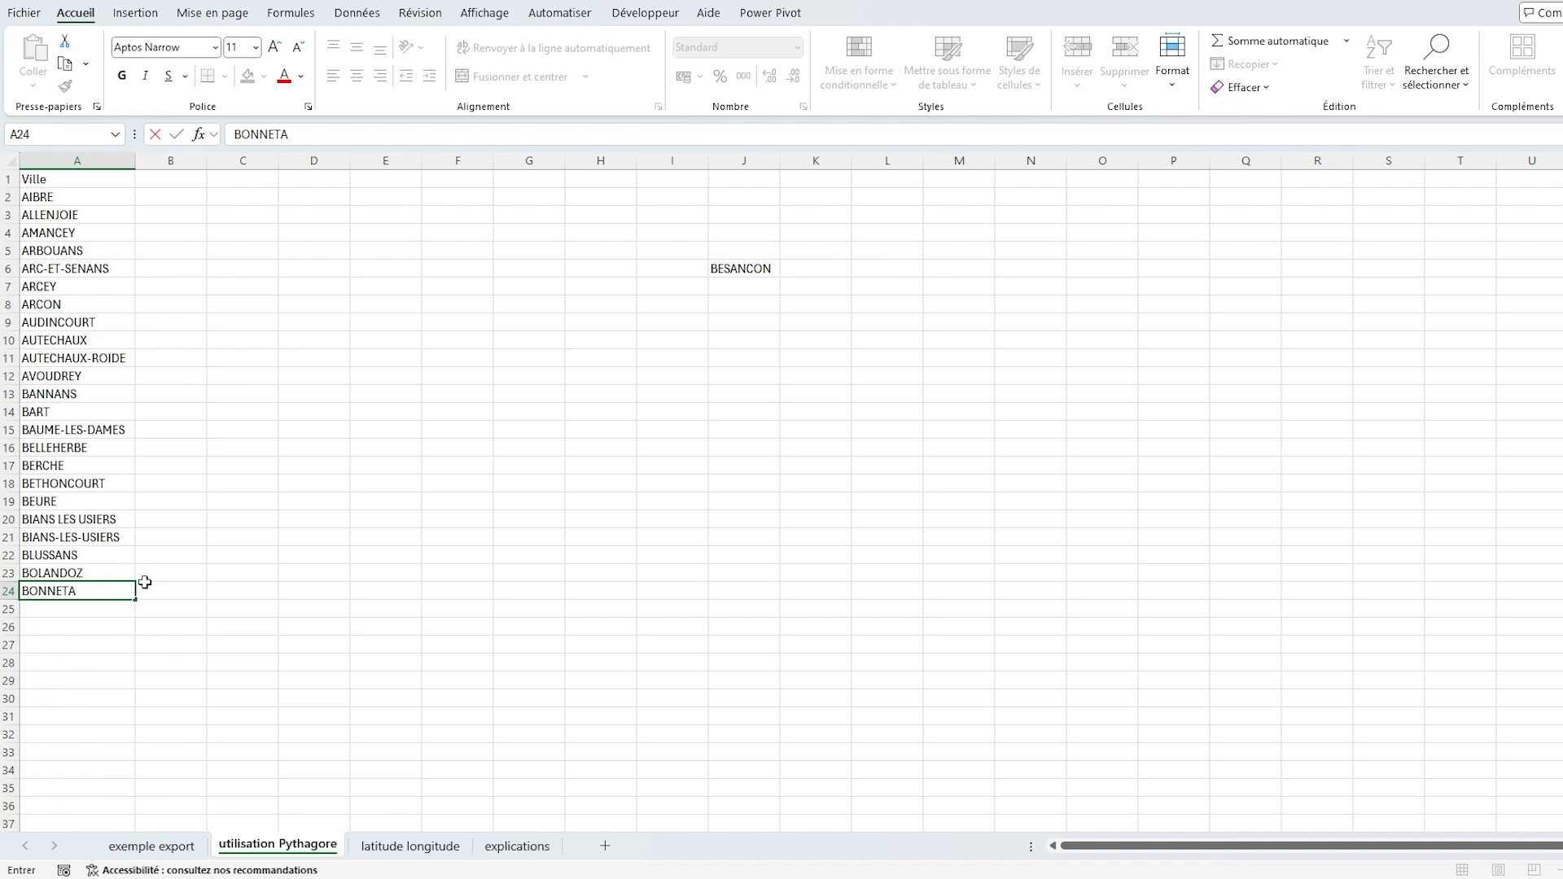
text(GE)
key(Return)
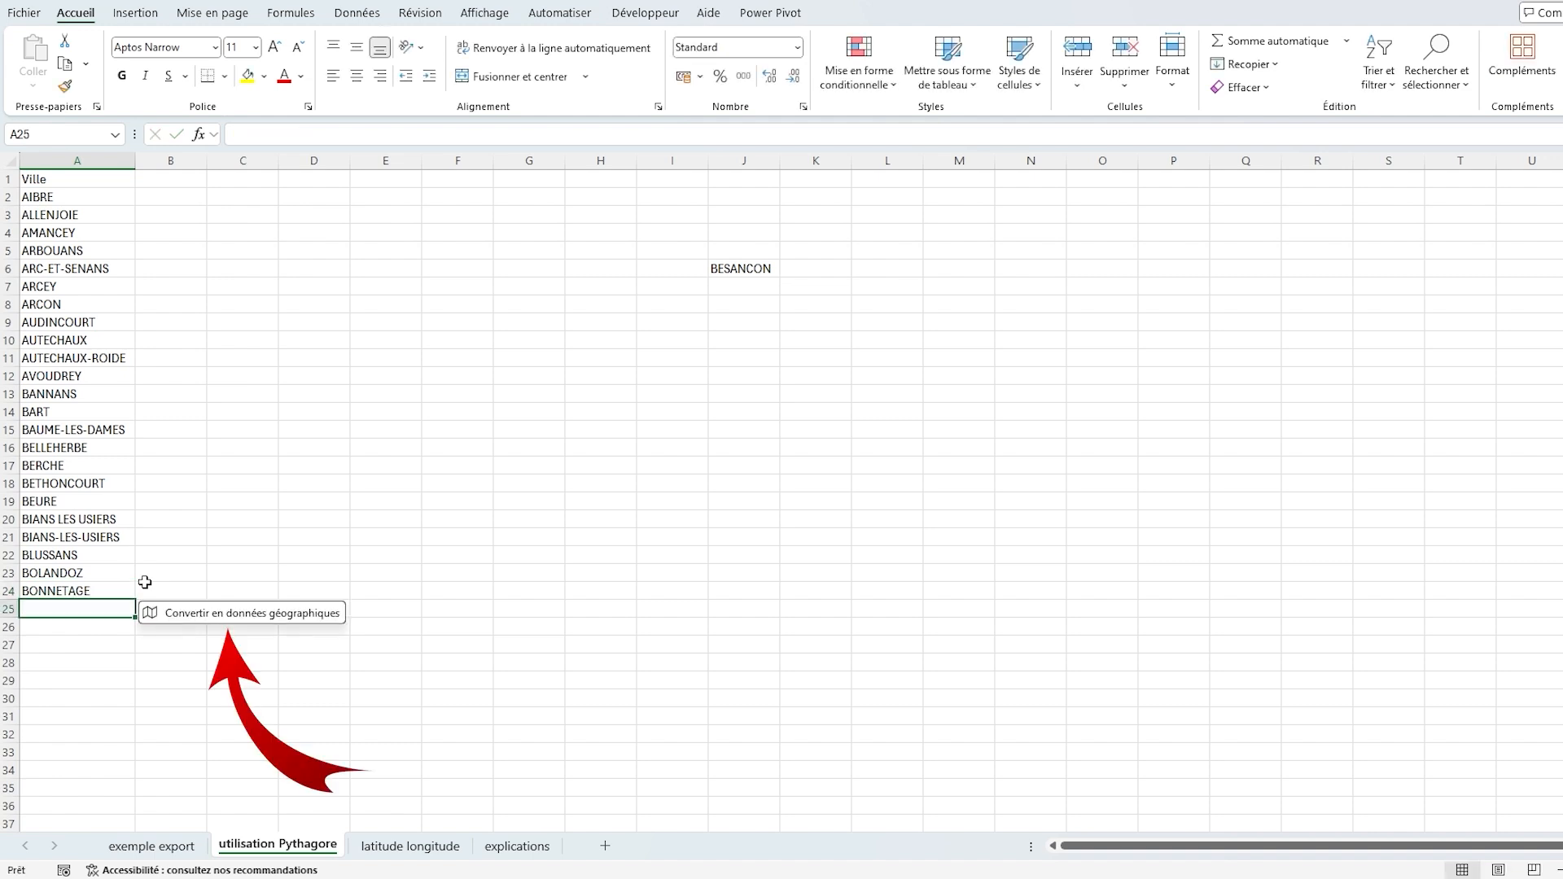
click(189, 620)
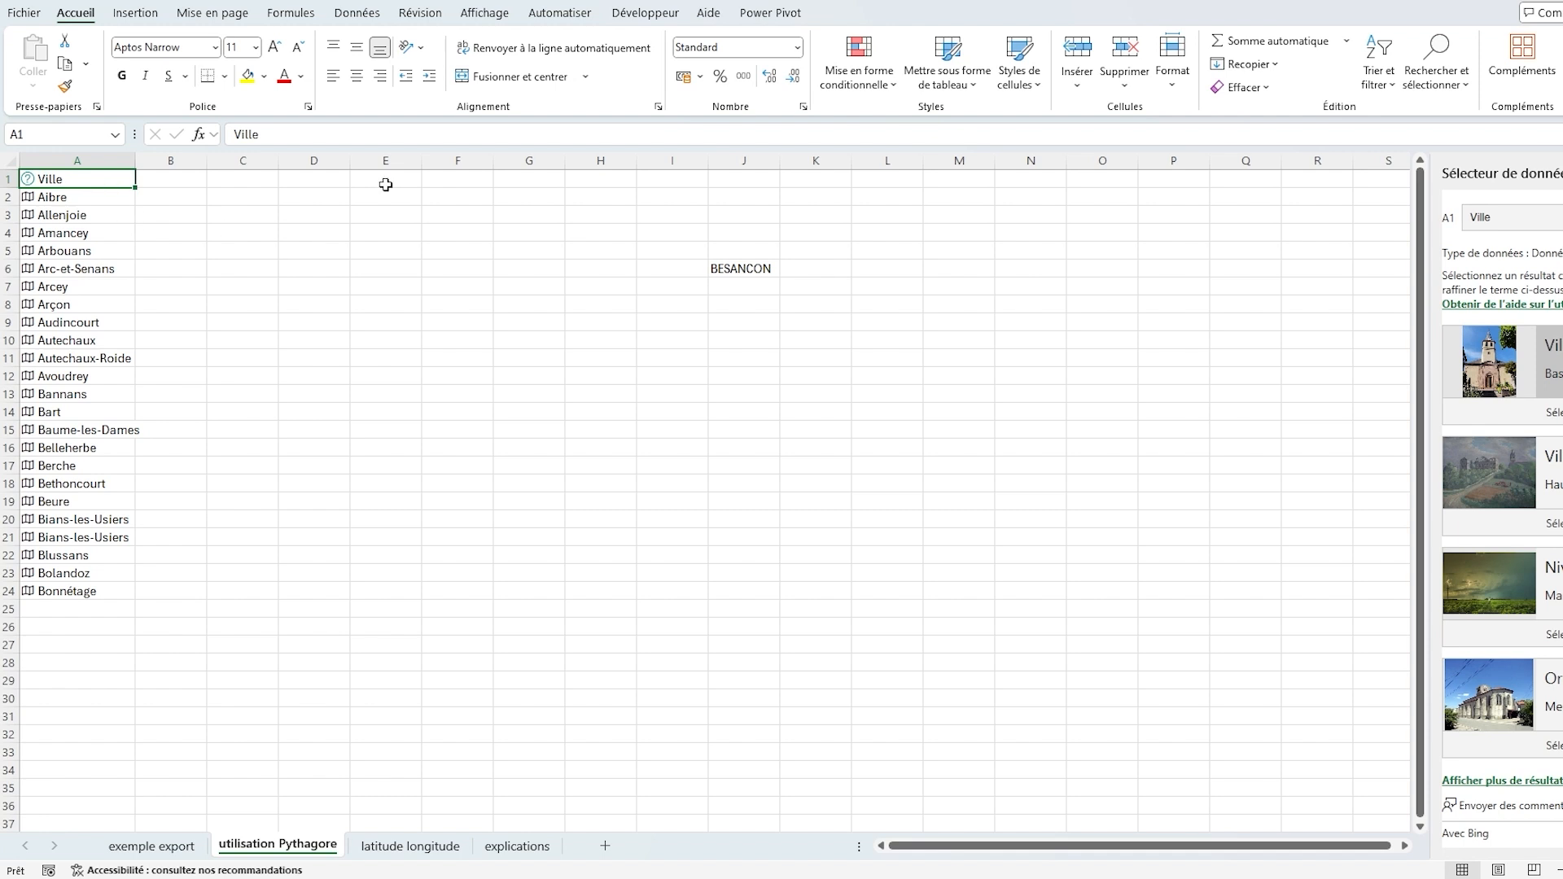
- Close the data selector for A1 and replace the header in that cell with VILLE
click(218, 178)
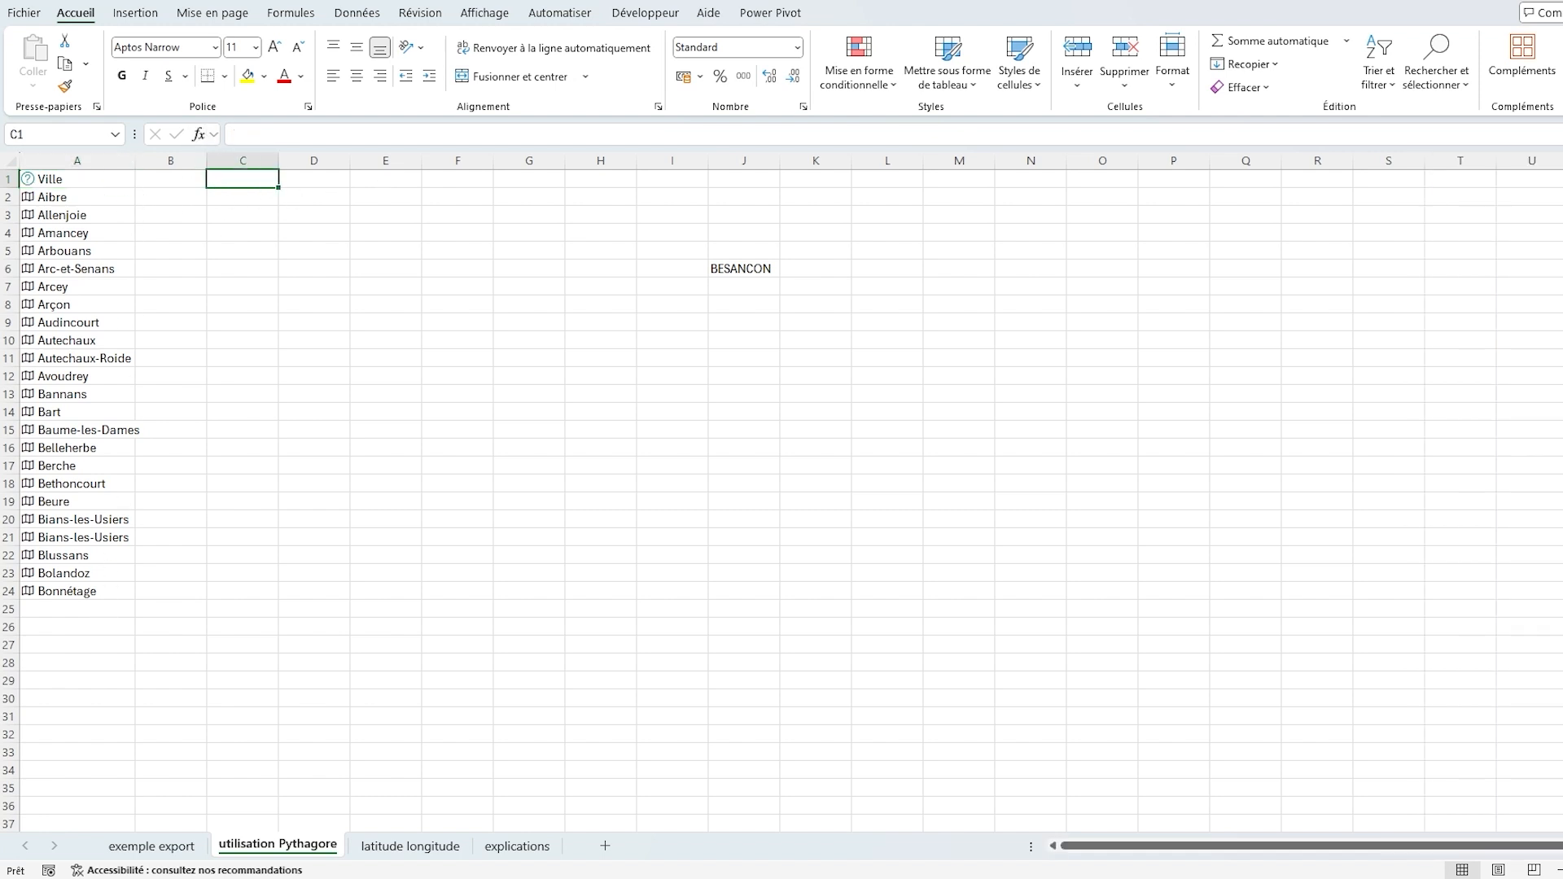
click(131, 179)
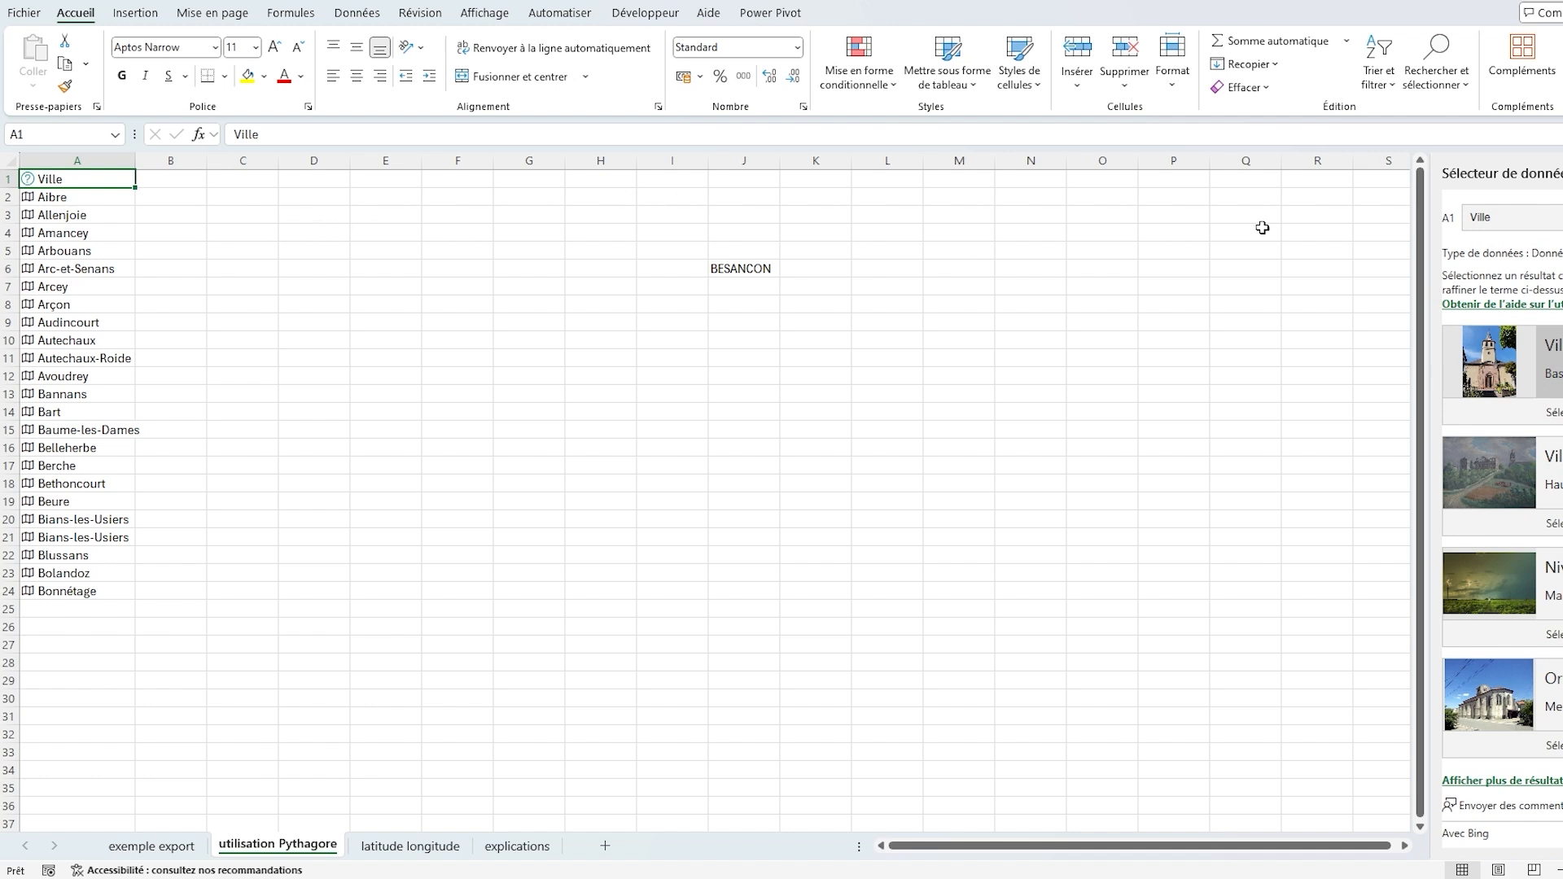
click(1562, 174)
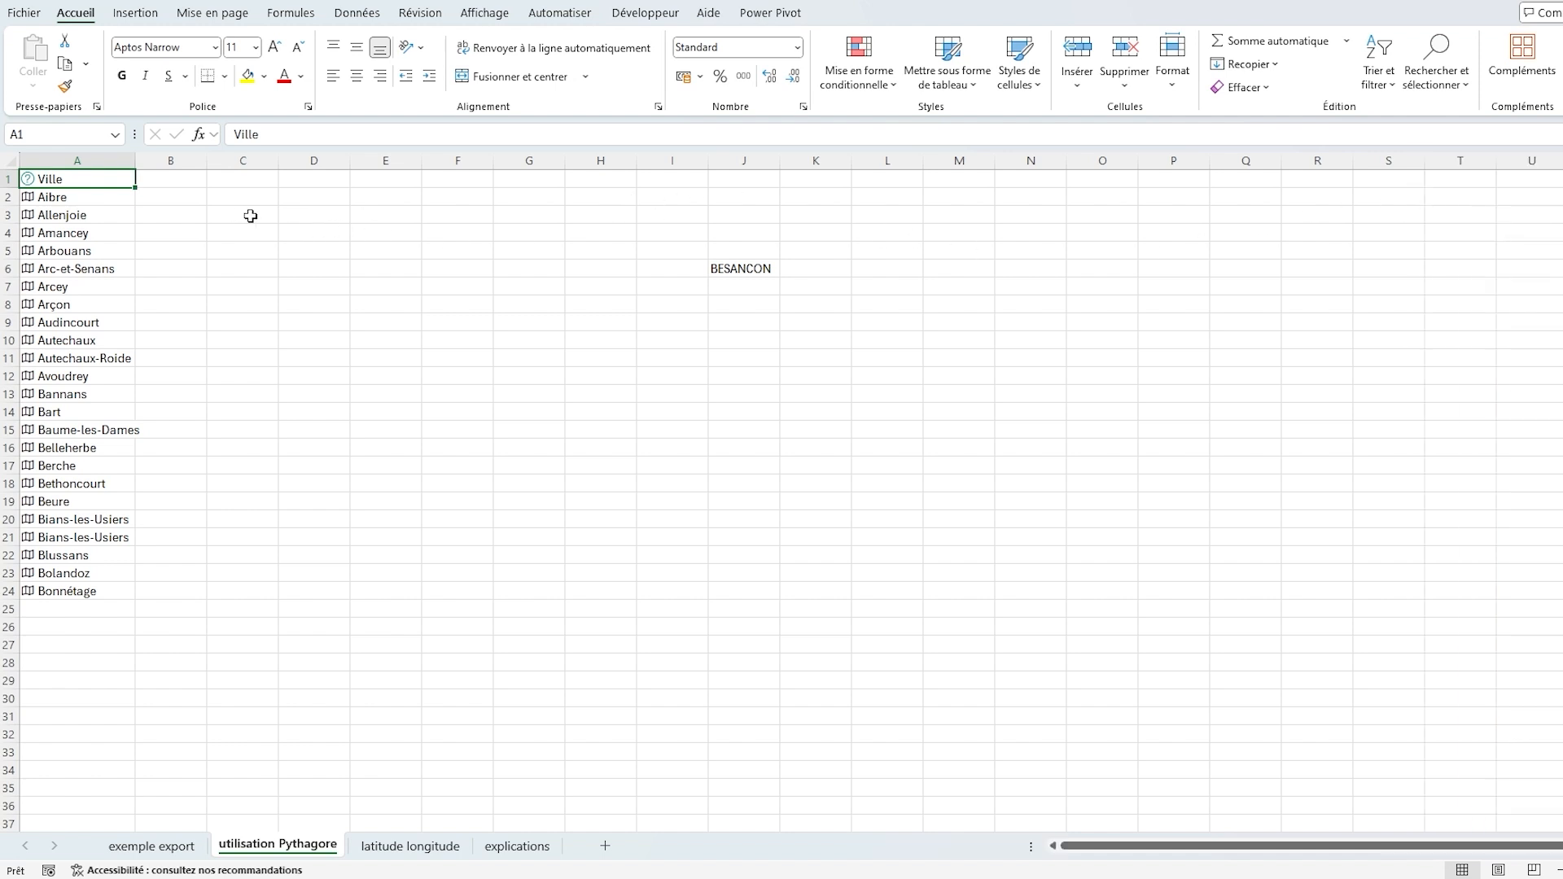
text(Vl)
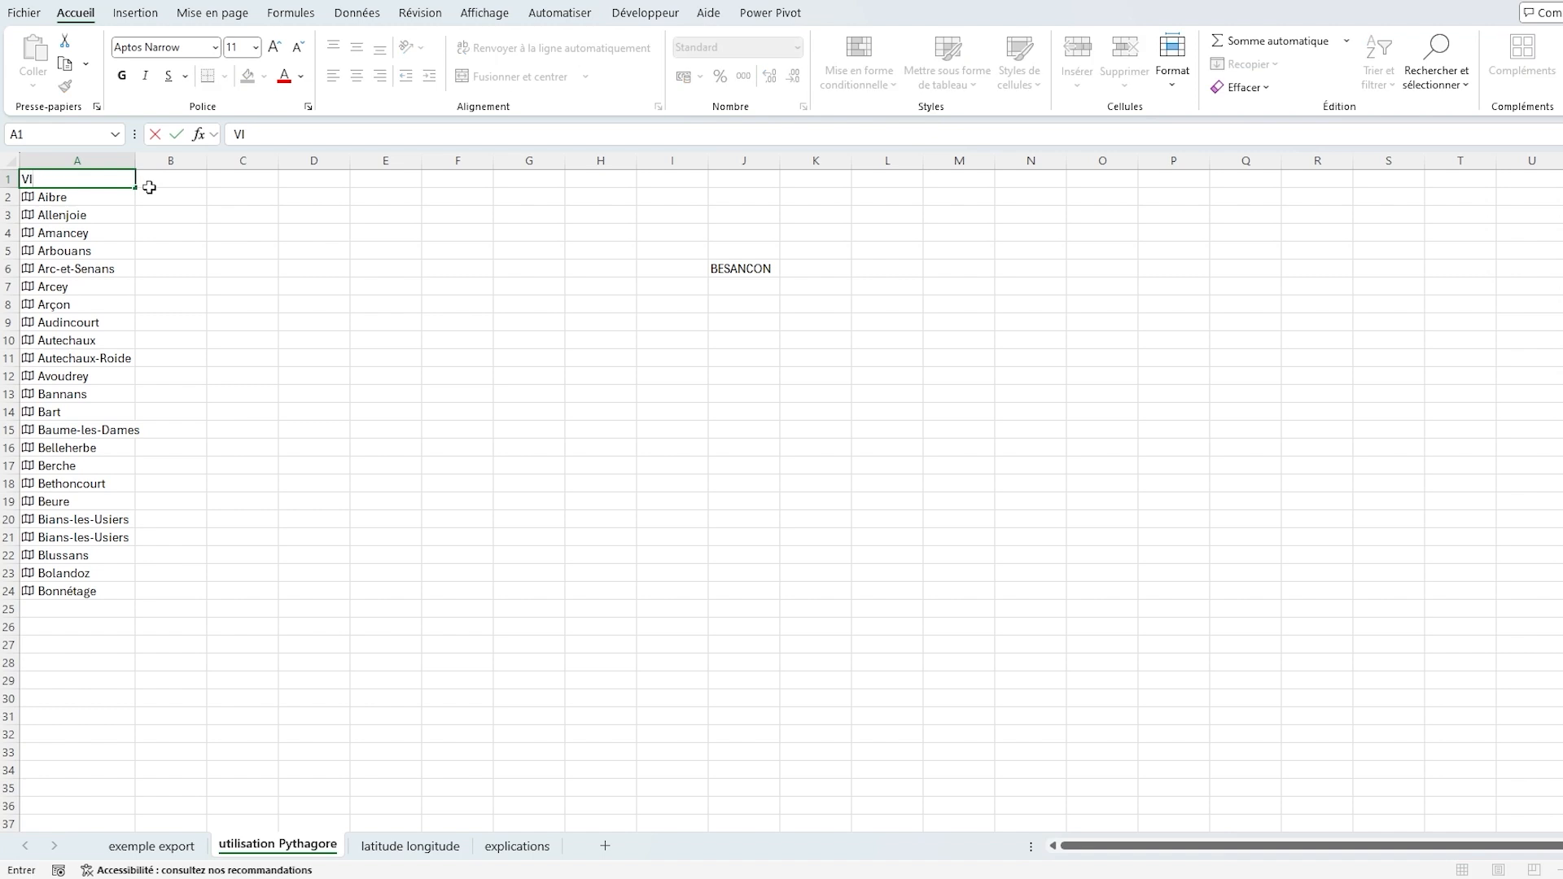
key(ctrl+Return)
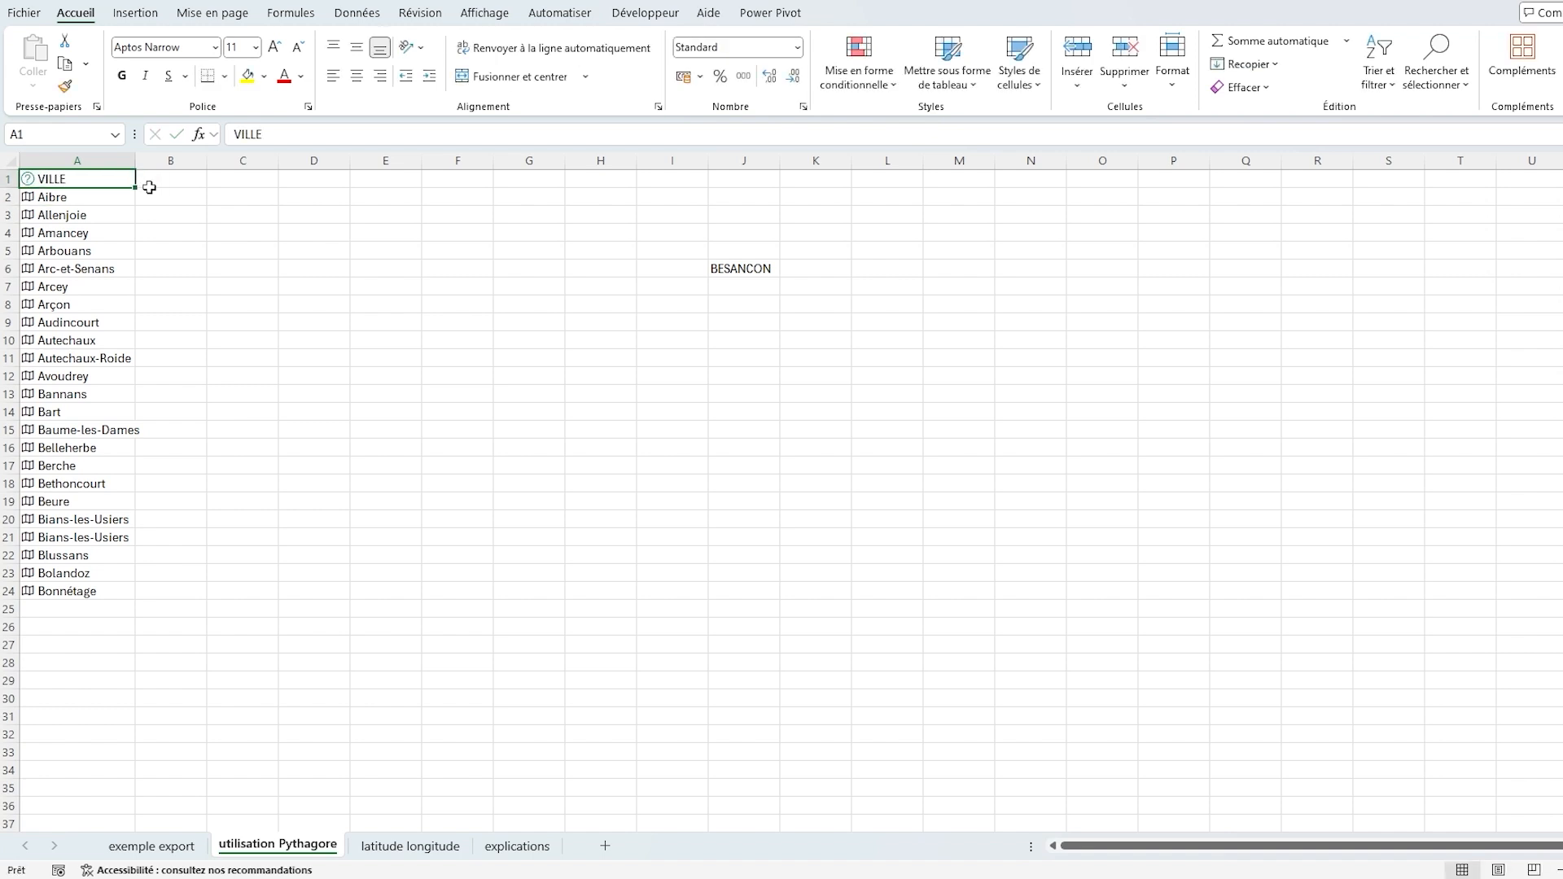
click(210, 178)
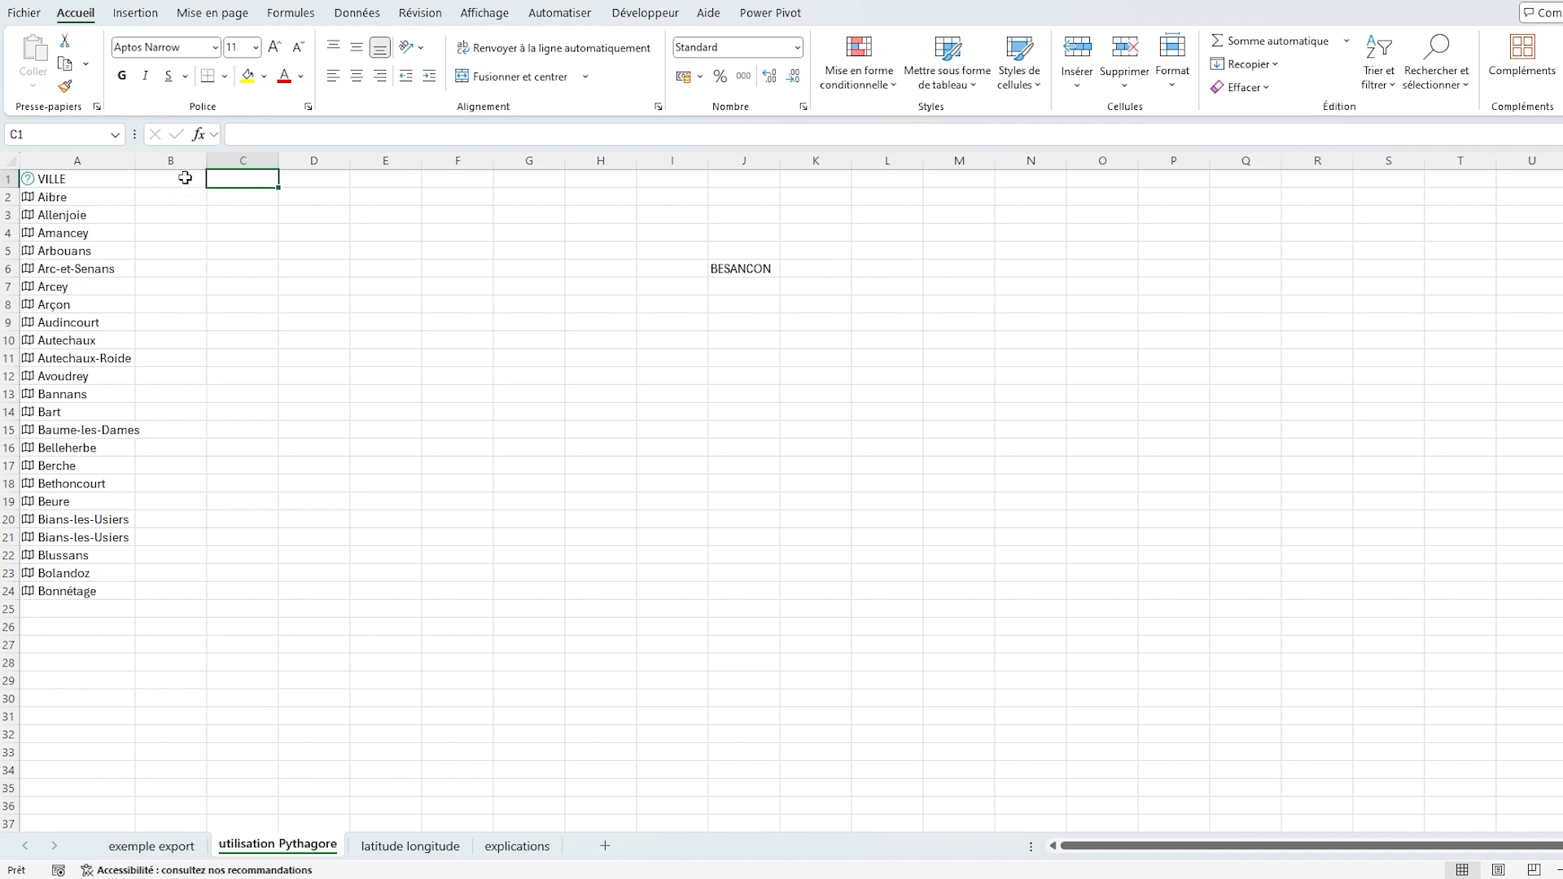
- Extract the Latitude and Longitude fields for the cities in A2:A24 into columns B and C
drag(114, 197, 105, 575)
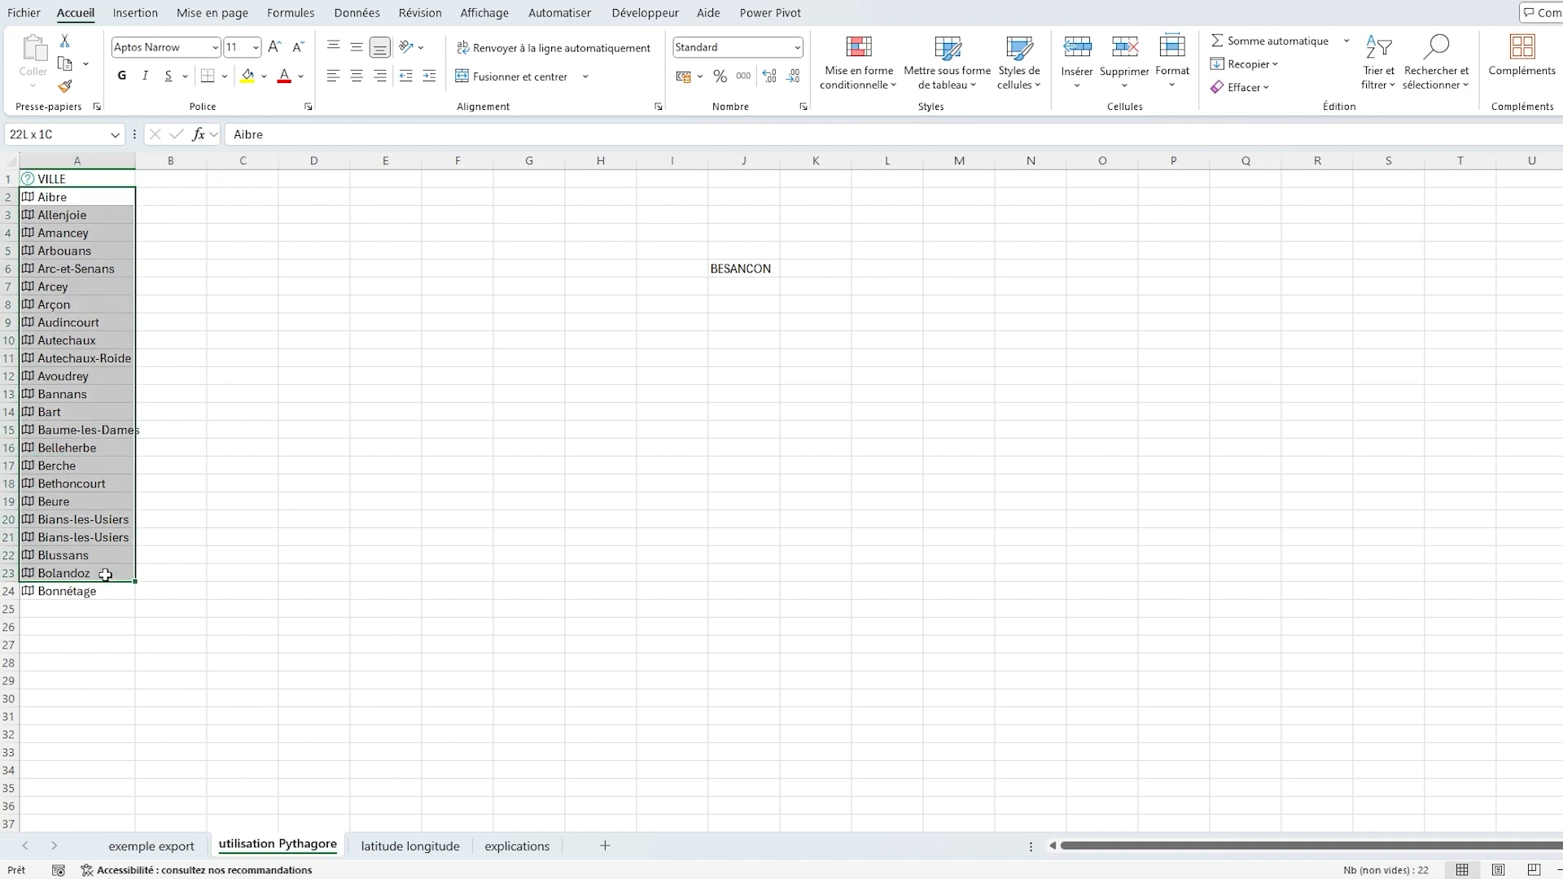
click(105, 268)
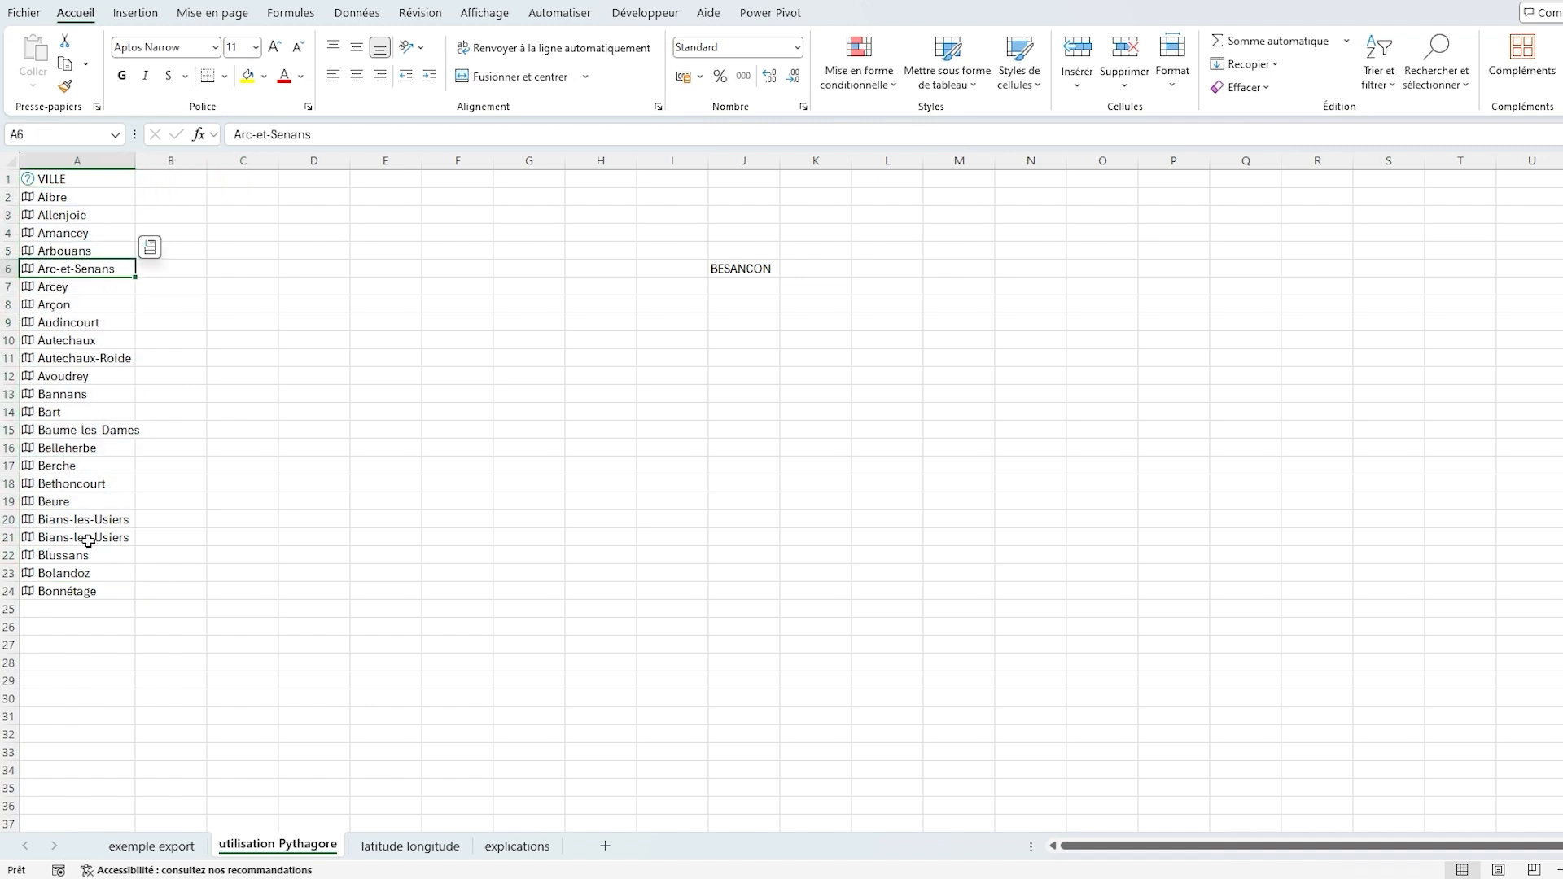
drag(75, 198, 85, 468)
drag(85, 482, 80, 573)
drag(96, 196, 98, 591)
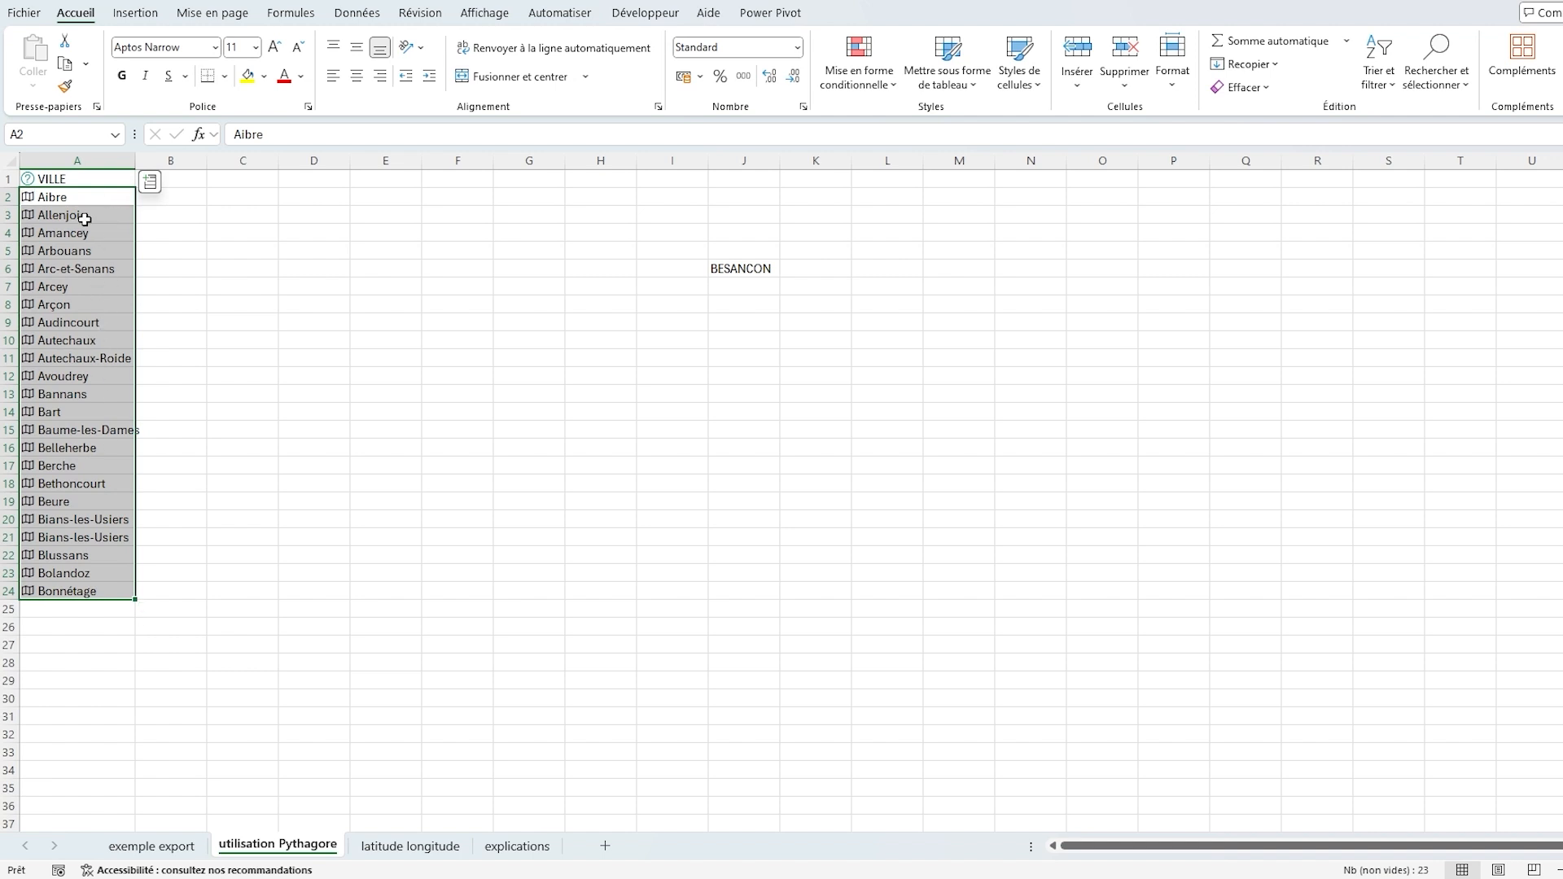
click(149, 182)
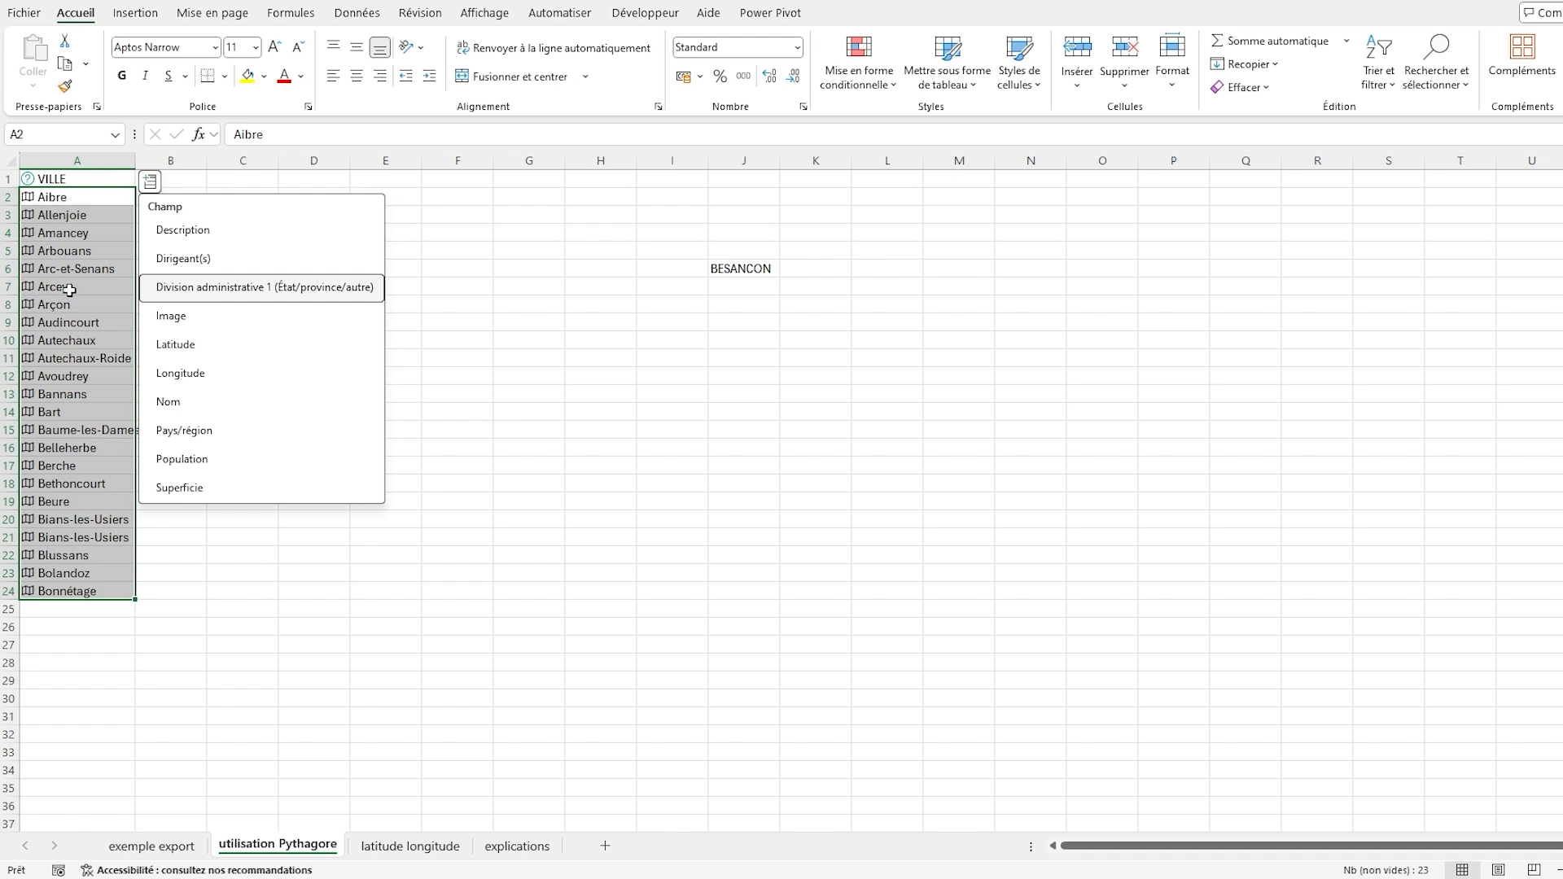
click(218, 352)
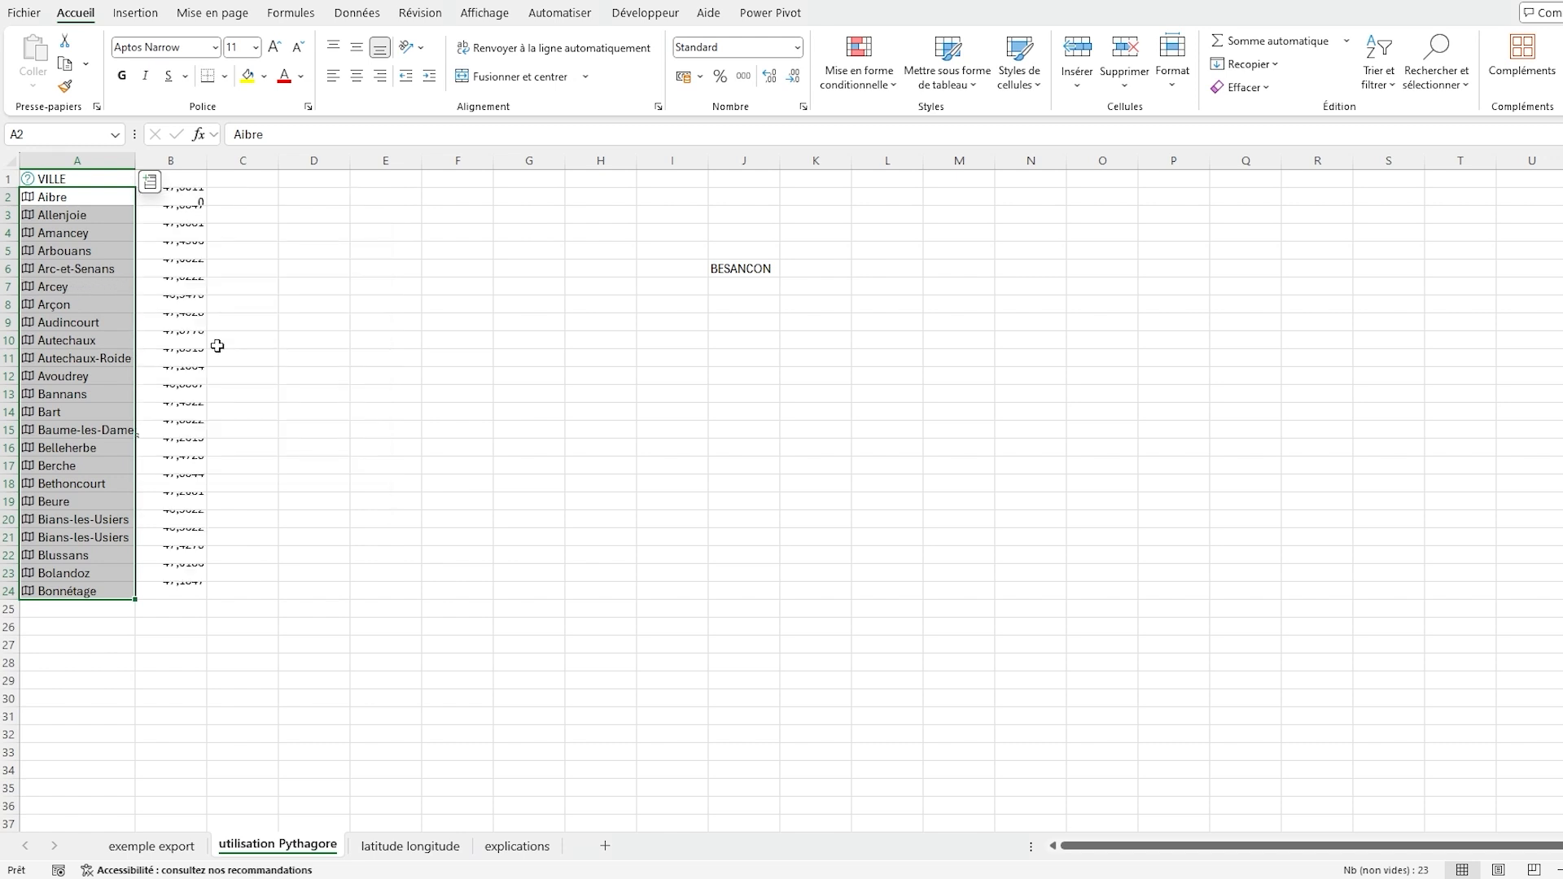
click(150, 184)
click(213, 369)
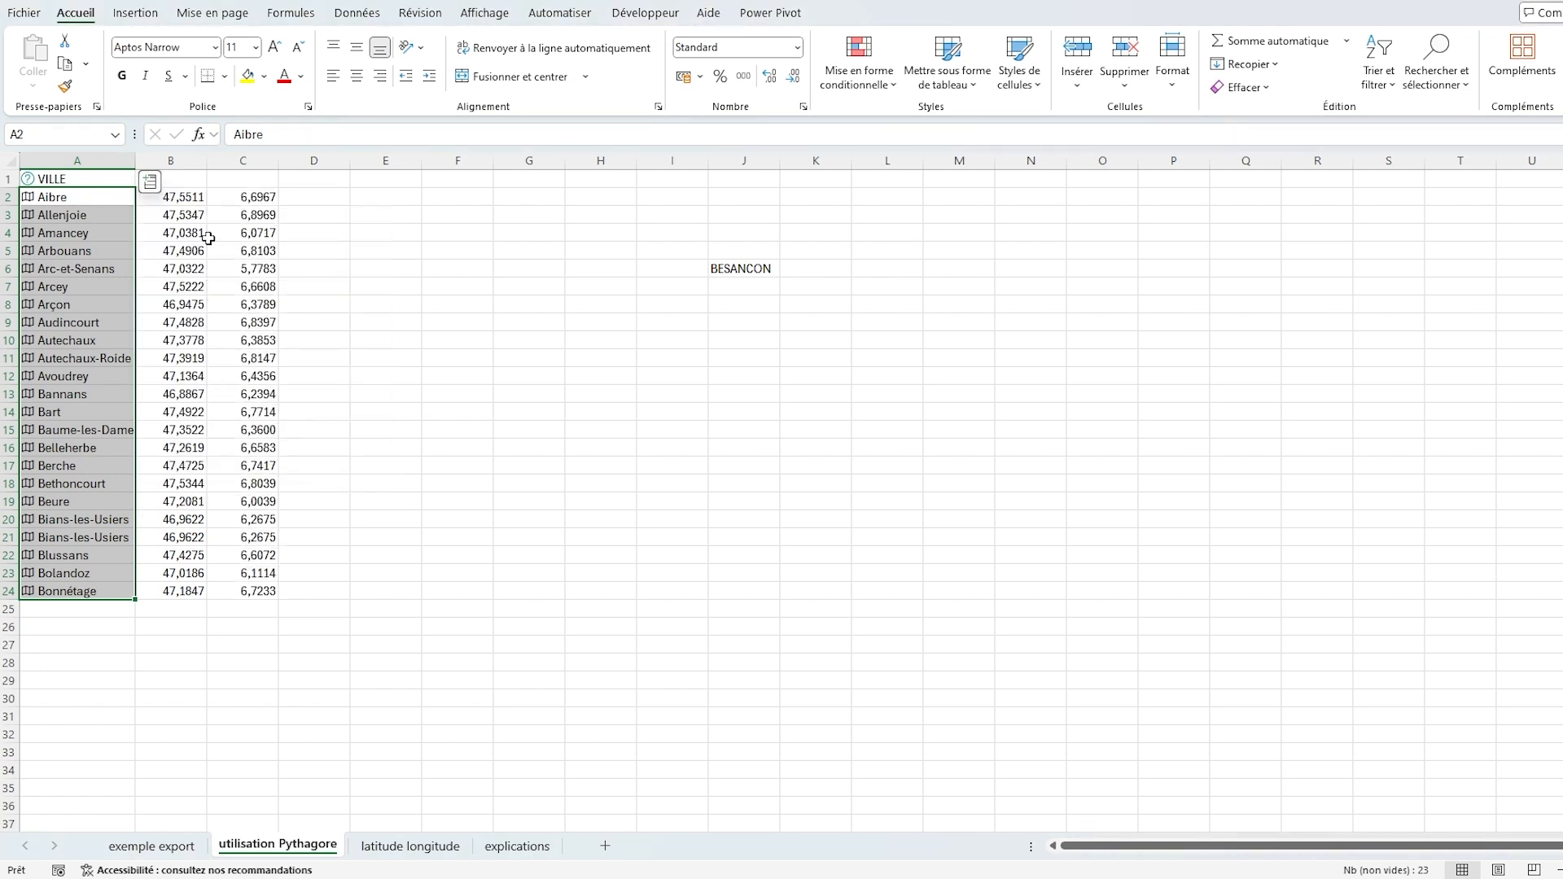
- Enter the column headers LATITUDE in B1 and LONGITUDE in C1
click(179, 180)
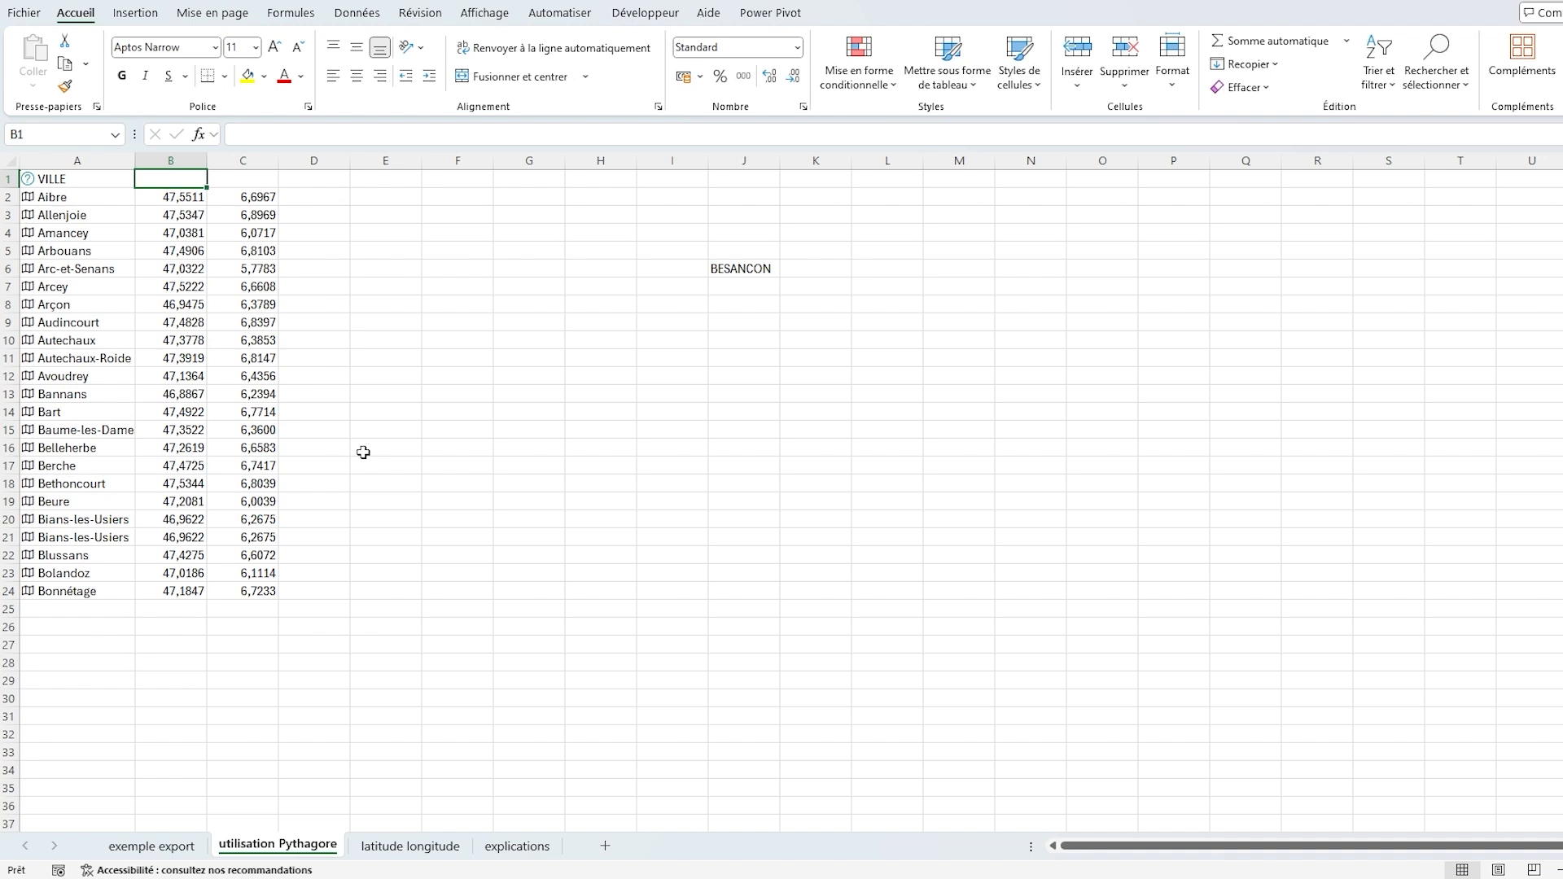
text(LATITUDE)
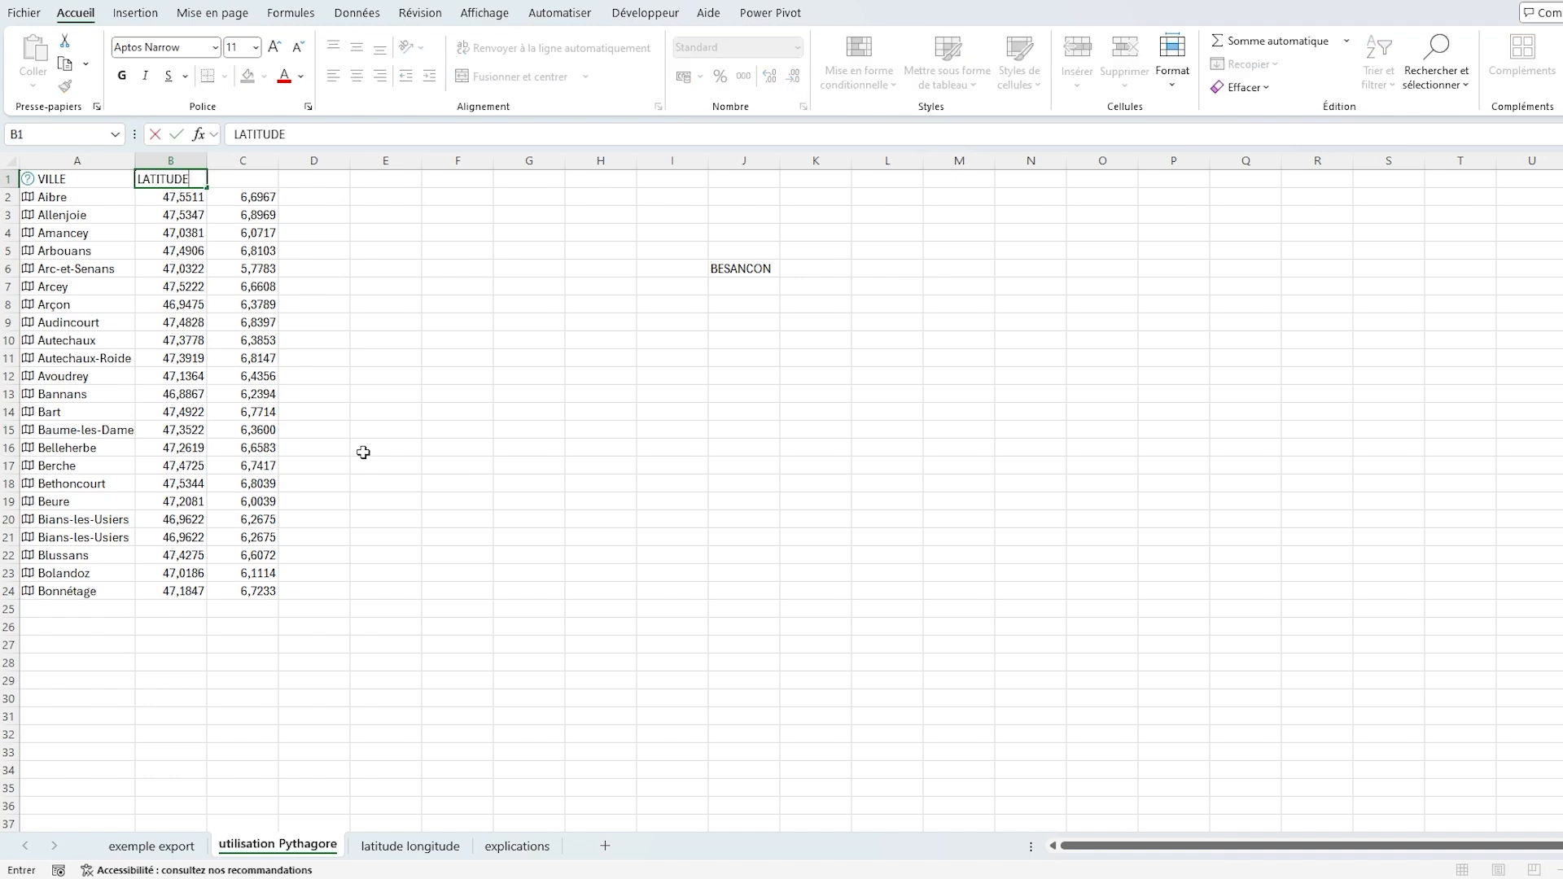
key(Tab)
text(LONGITUDE)
key(Tab)
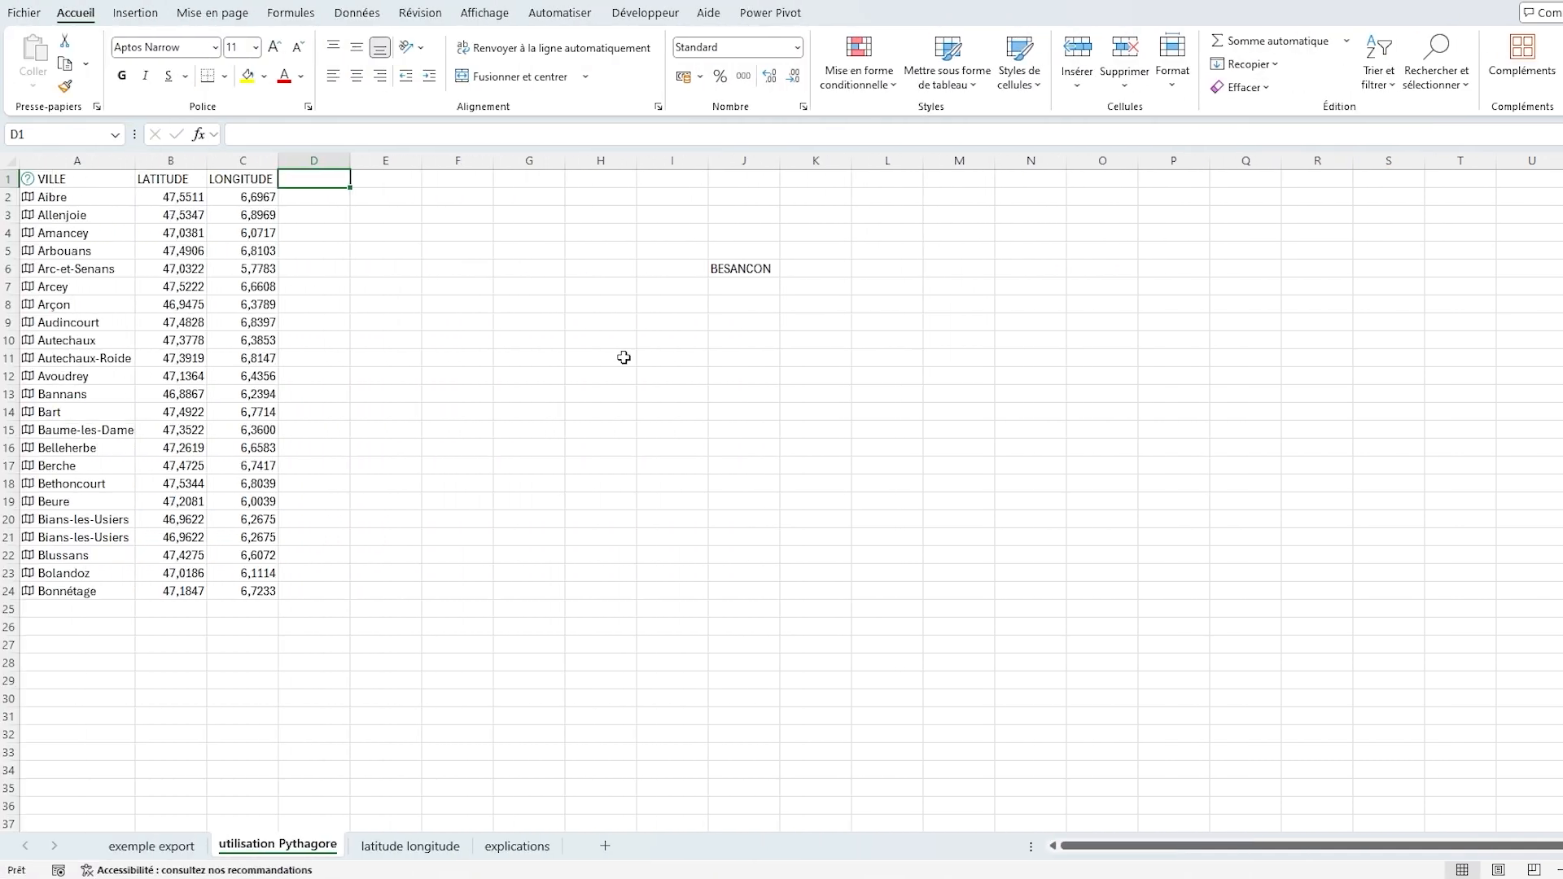
click(773, 269)
click(813, 268)
click(875, 274)
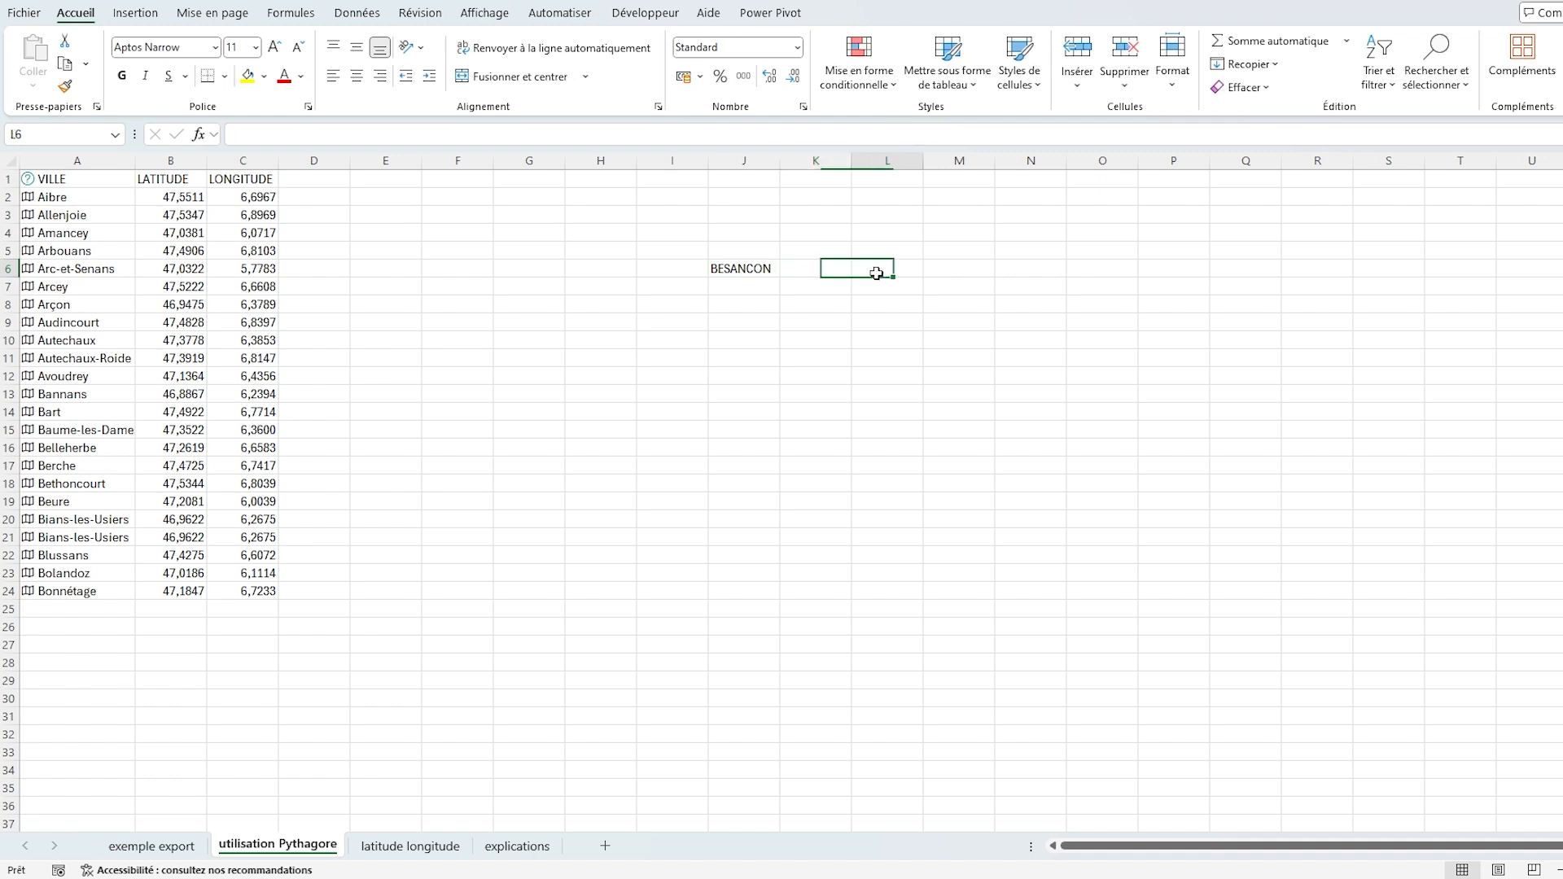
double_click(756, 268)
click(787, 282)
double_click(775, 267)
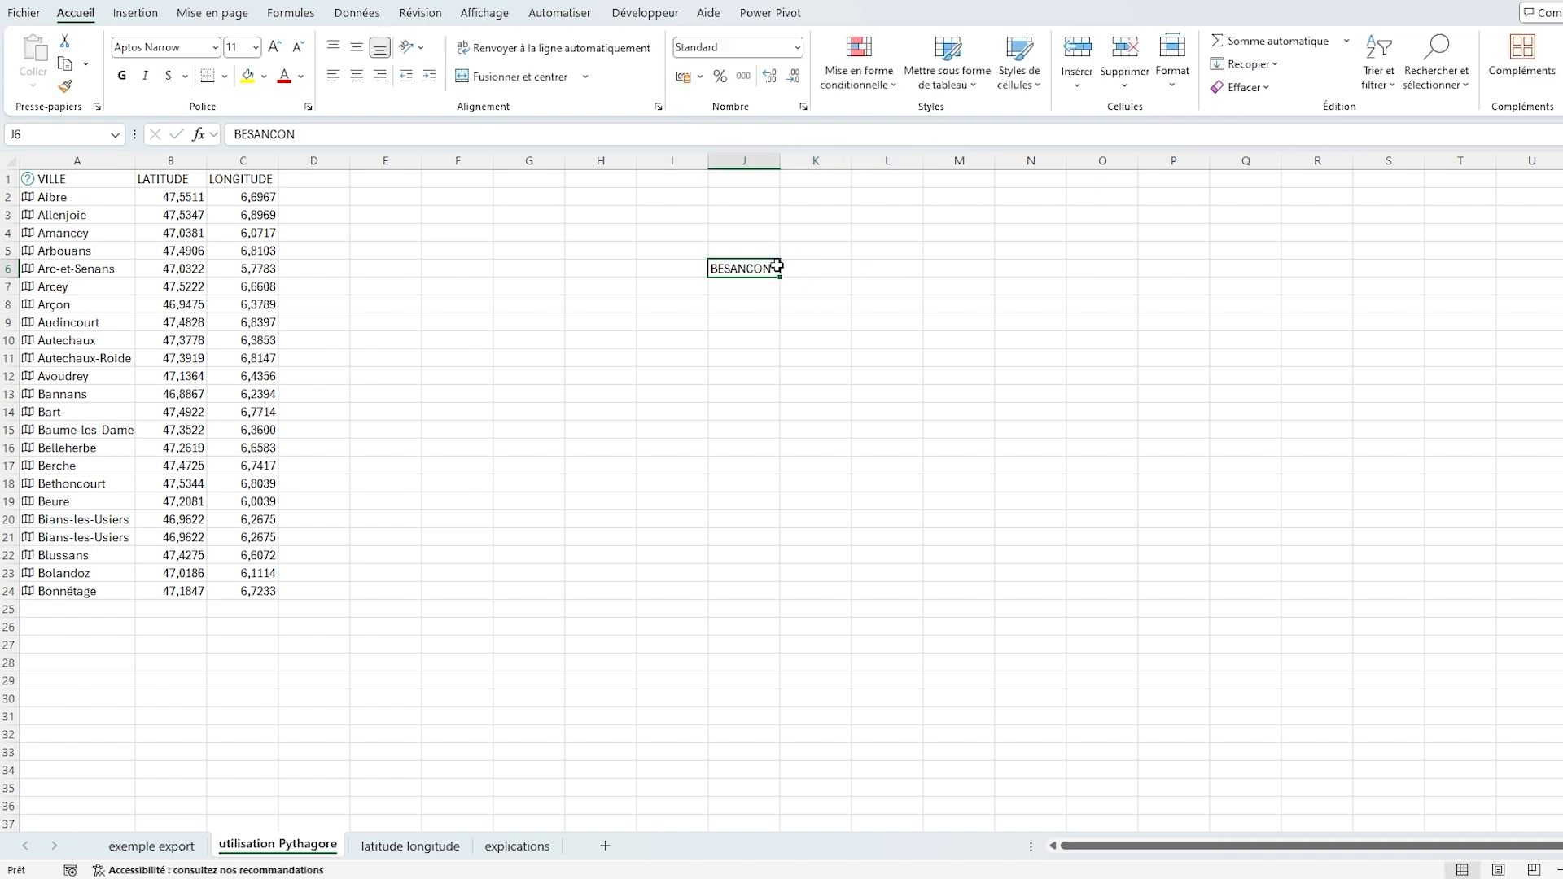
click(762, 334)
double_click(765, 270)
- Enter PARIS, BORDEAUX and LILLE in J7:J9 below BESANCON and accept the suggestion to convert the four cities to geographic data
click(760, 290)
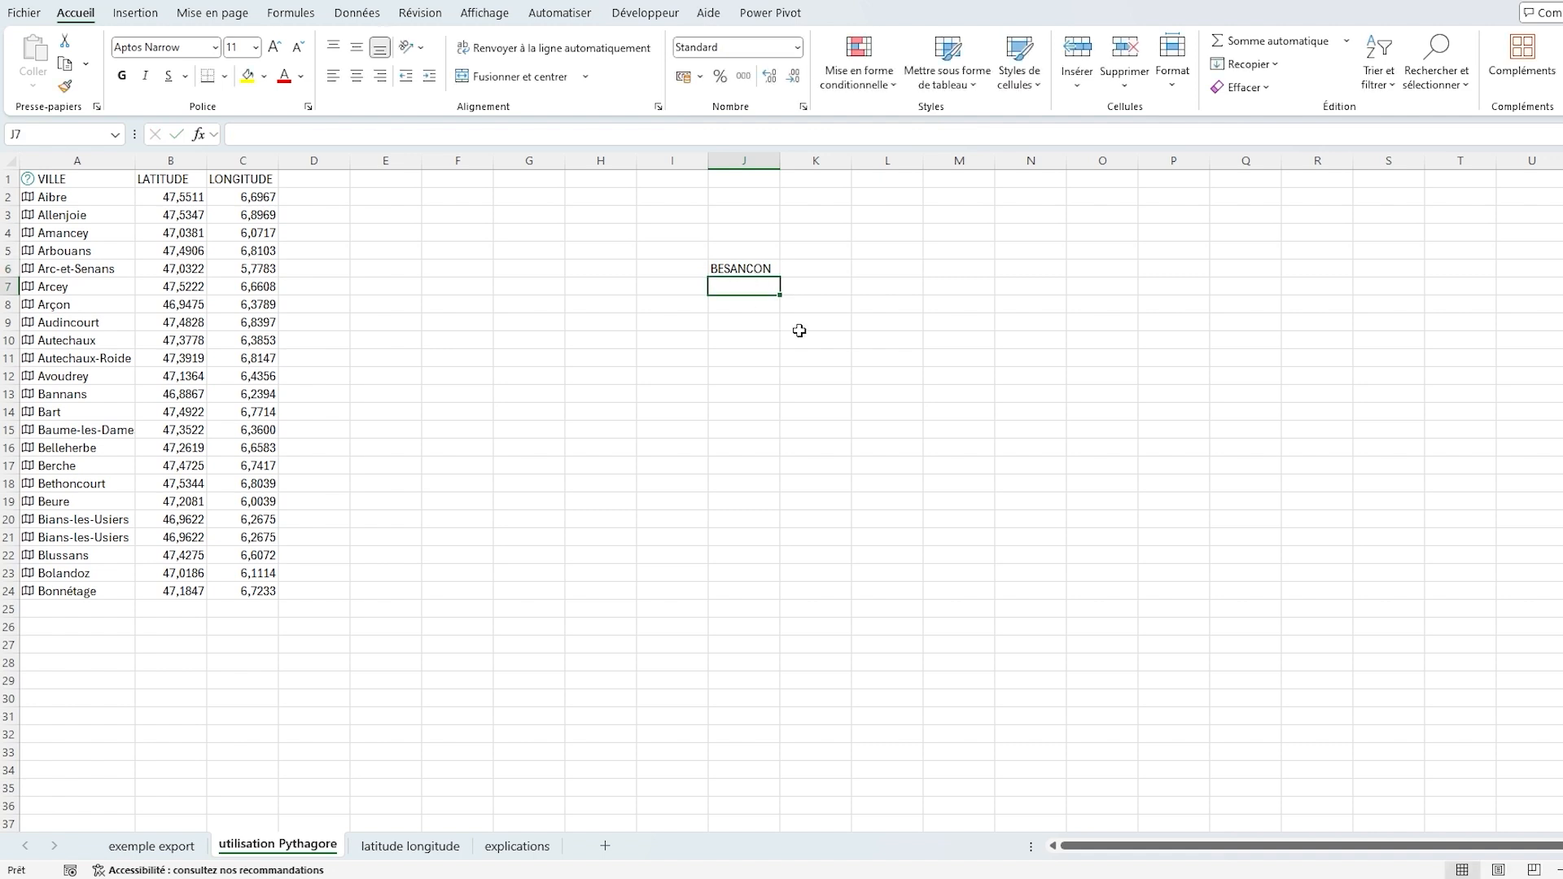
text(PARIS)
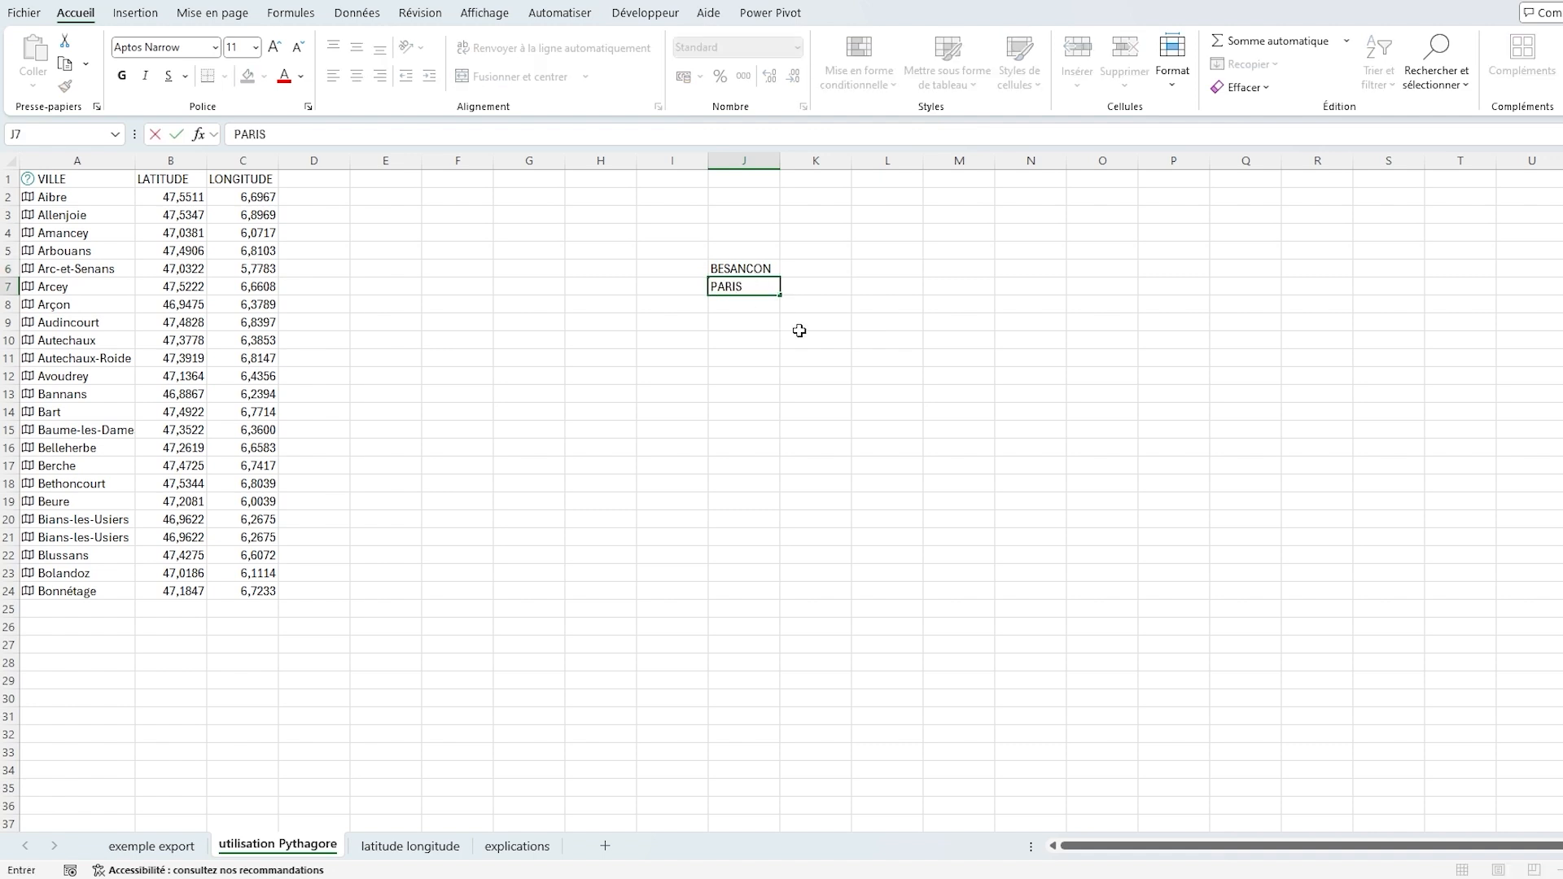
key(Return)
text(BORDEAUX)
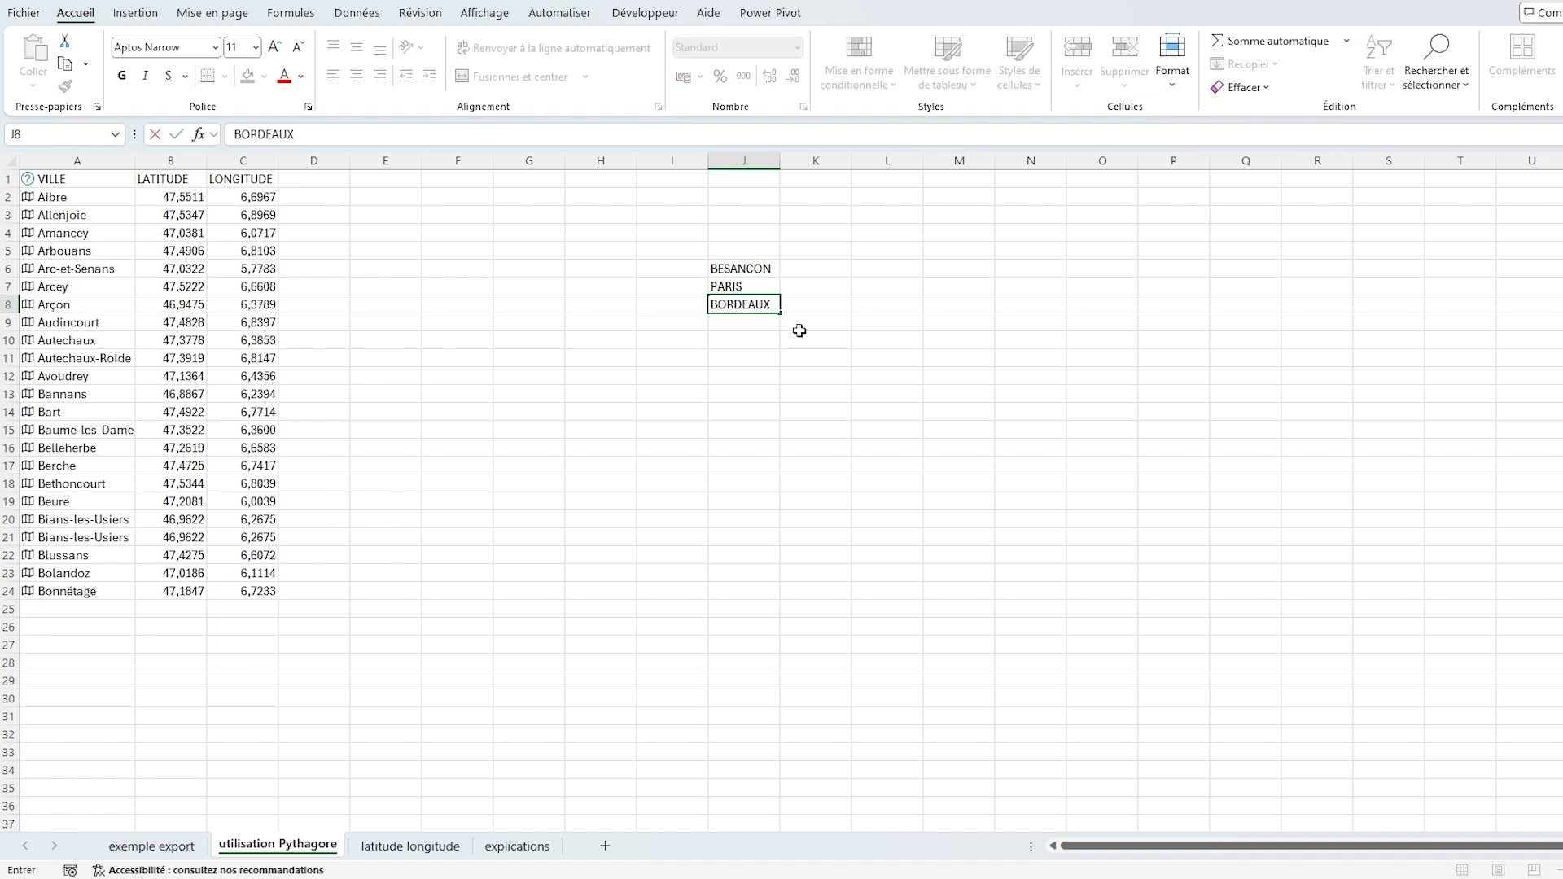
key(Return)
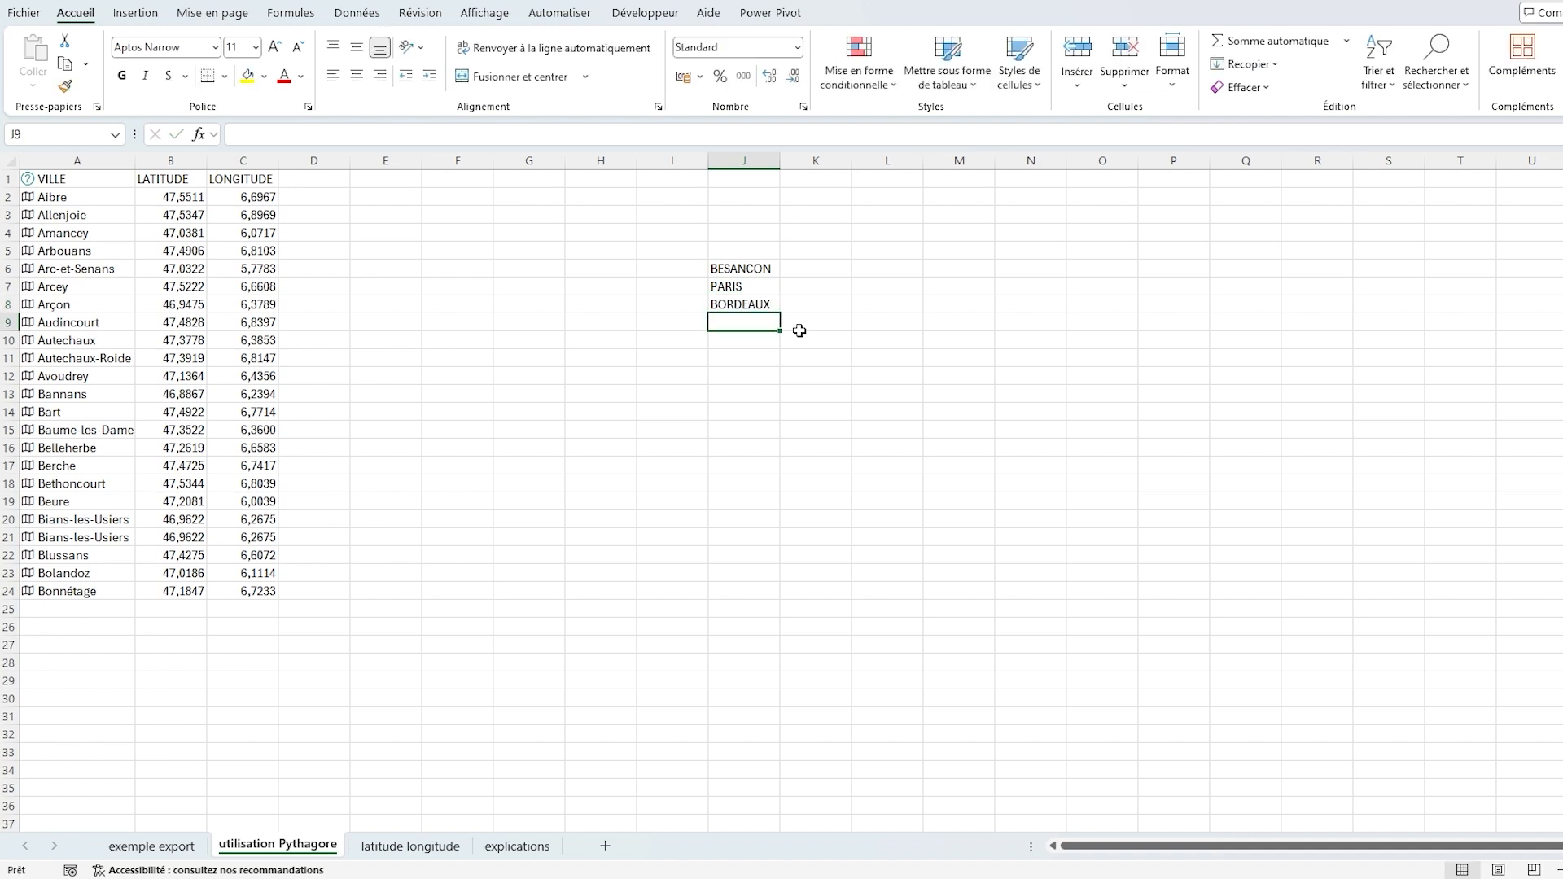
text(LILLE)
key(Return)
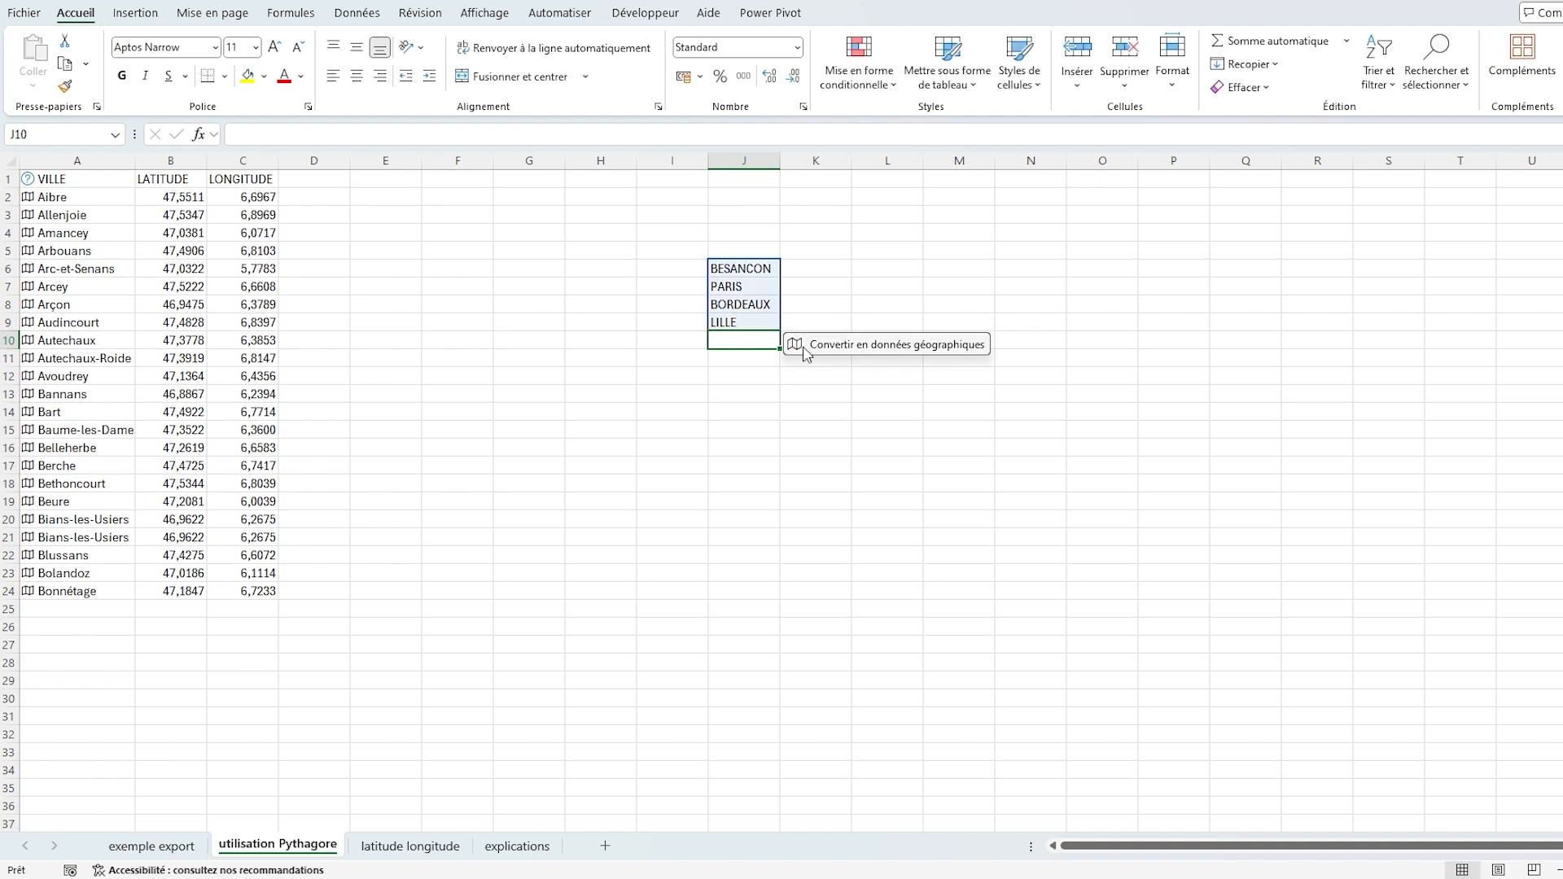
click(817, 345)
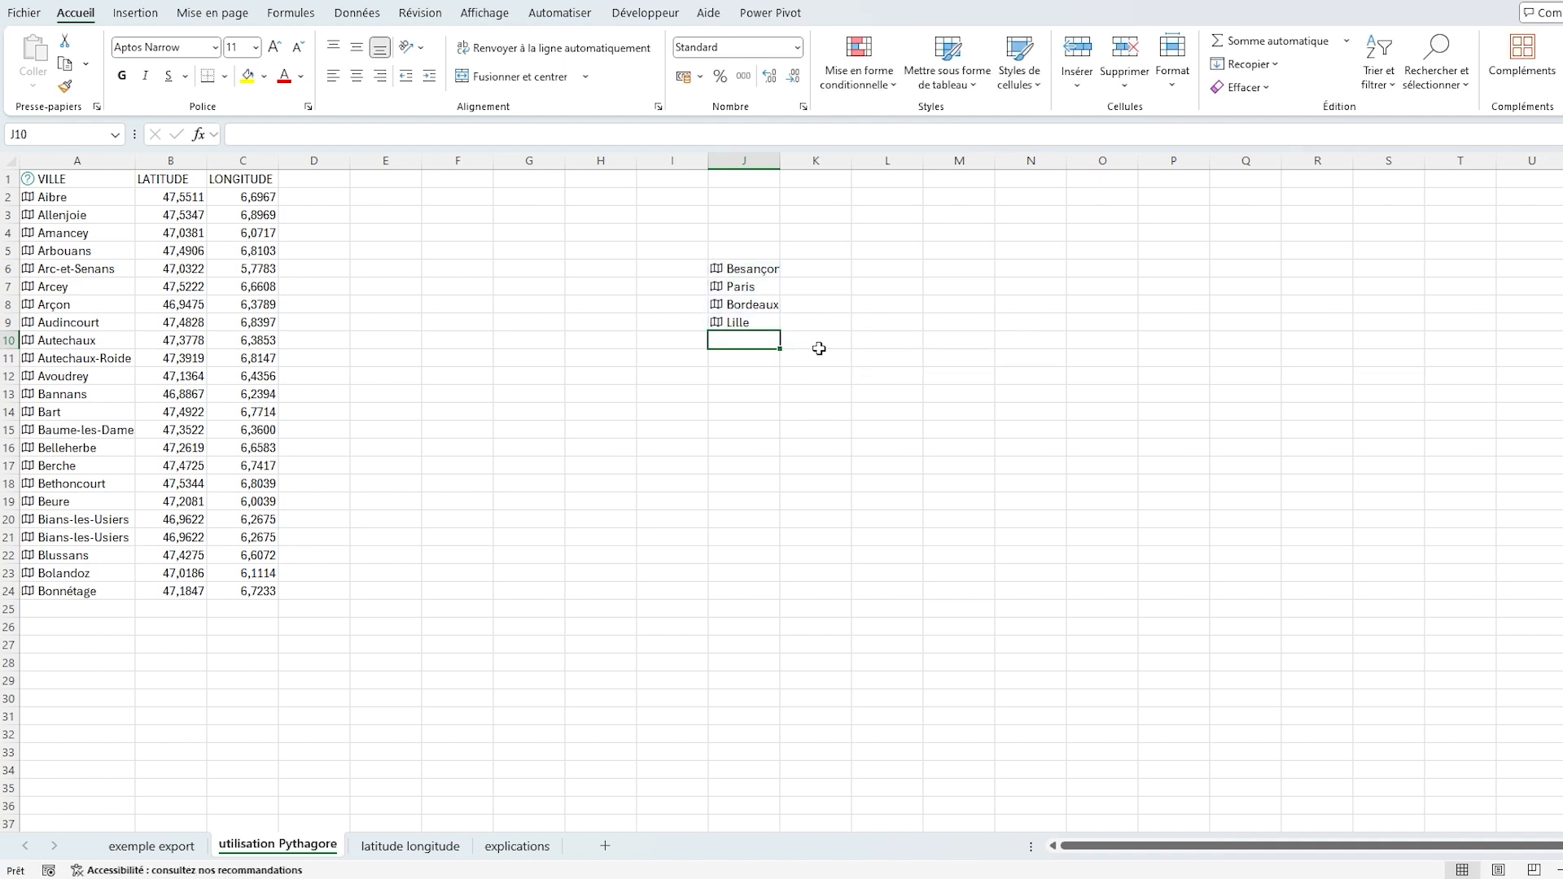
- Widen column J slightly and clear the helper cities Paris, Bordeaux and Lille from J7:J9
drag(779, 167, 797, 167)
drag(741, 286, 742, 323)
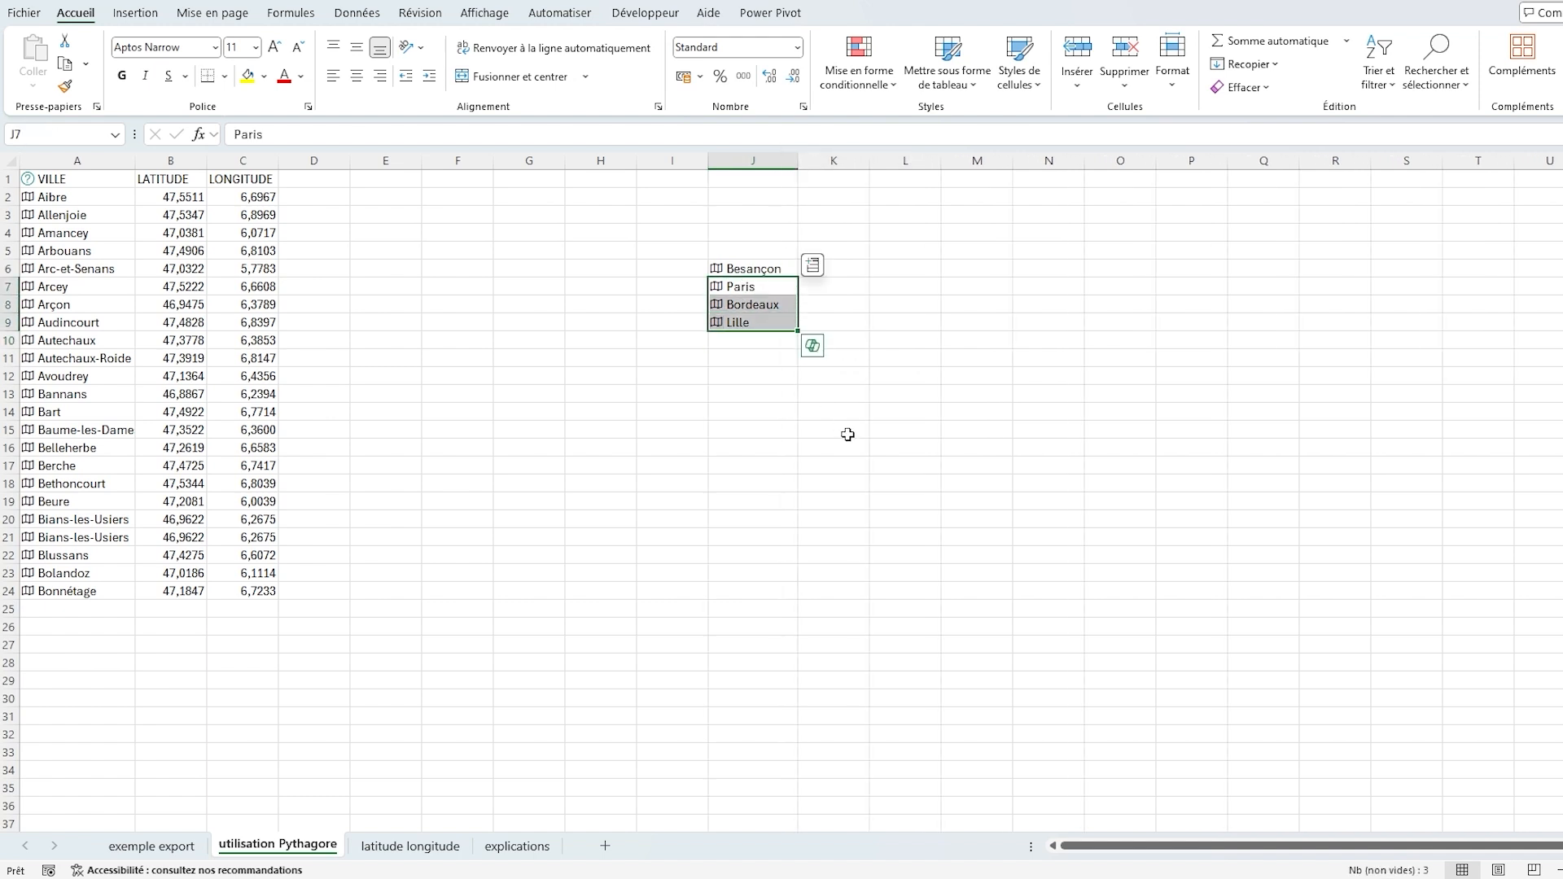
key(Delete)
- Extract the Latitude and Longitude fields of Besançon in J6 into K6 and L6
click(761, 267)
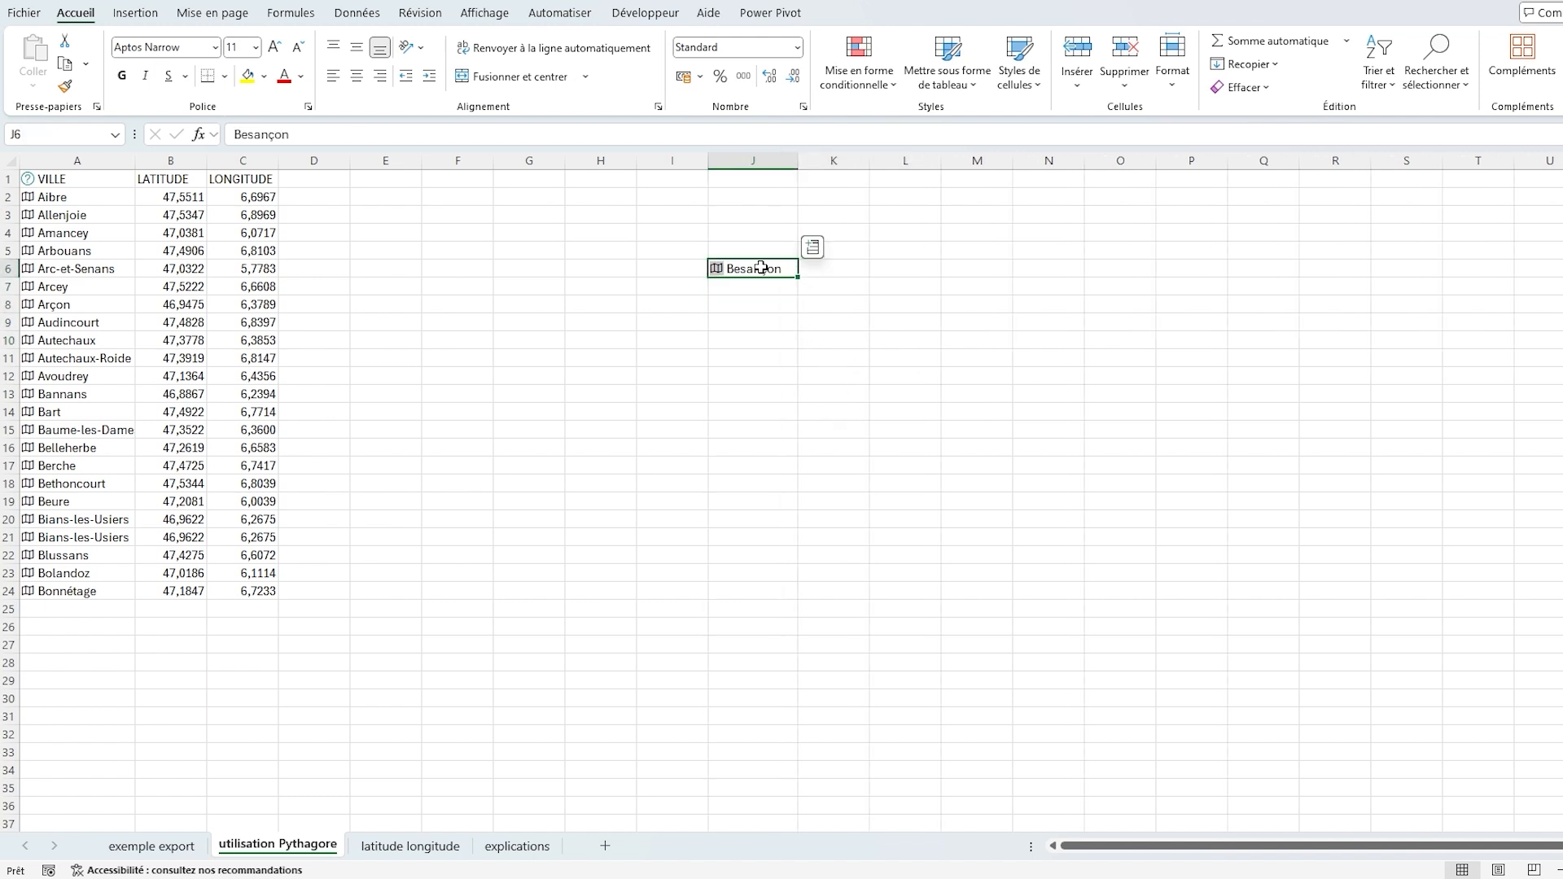
click(813, 247)
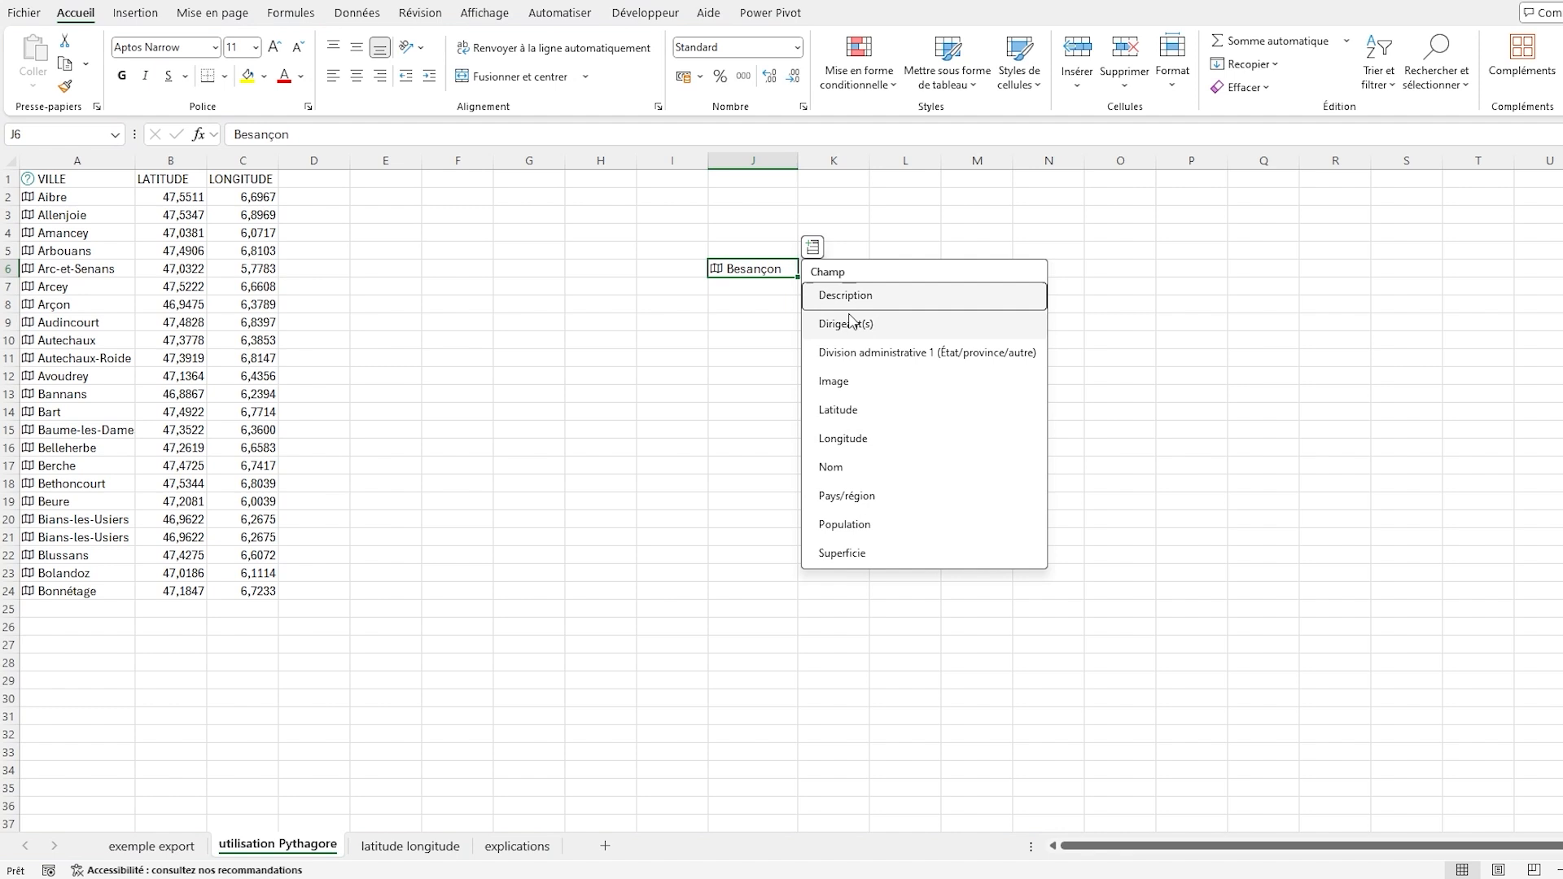
click(866, 419)
click(812, 247)
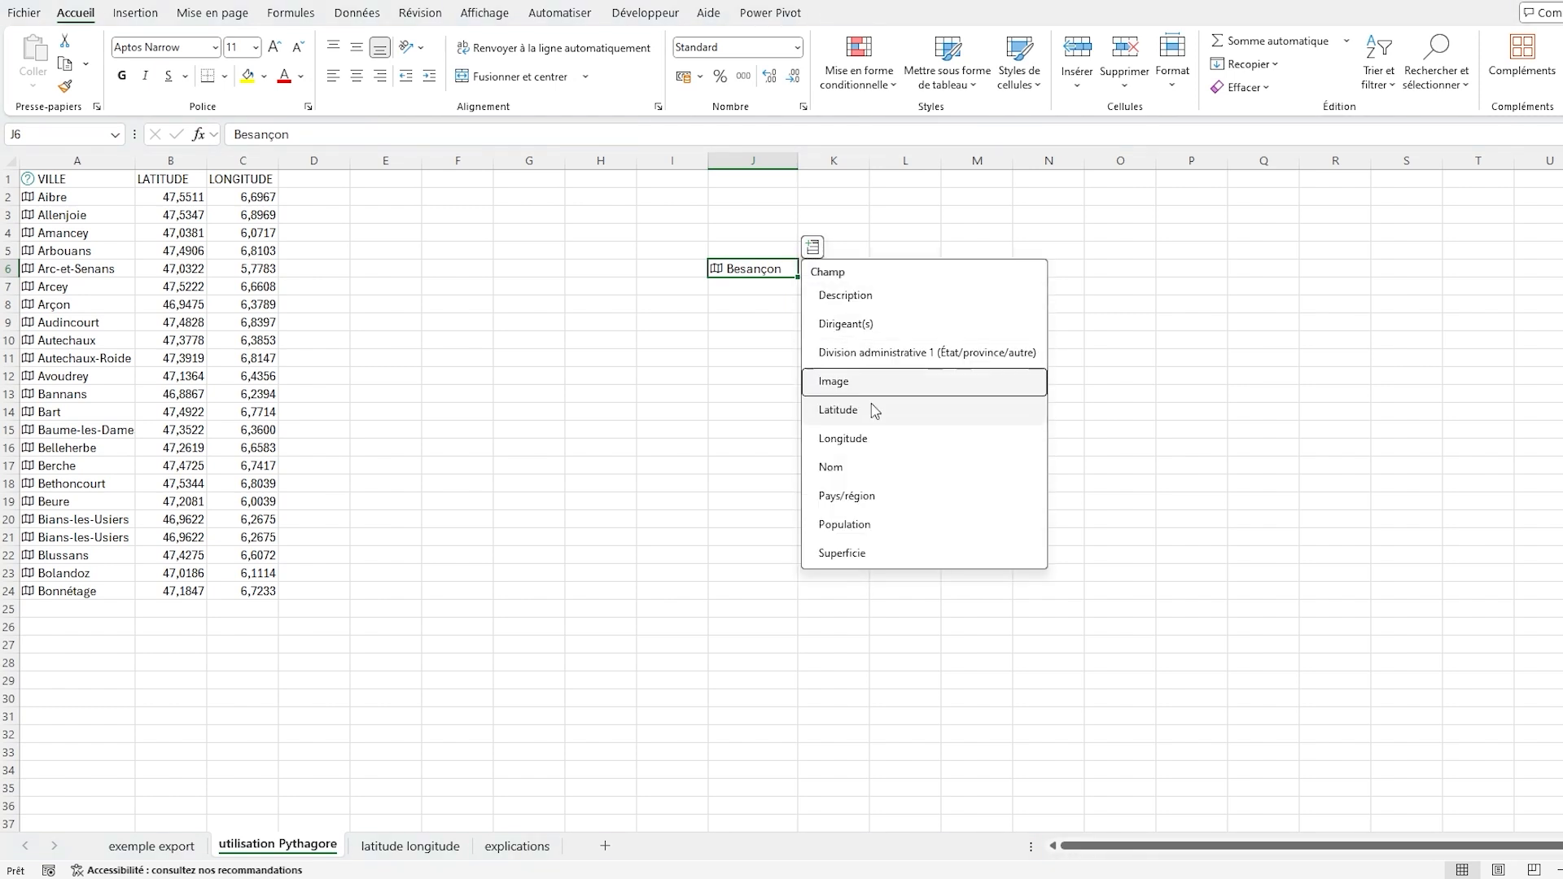
click(871, 438)
click(824, 322)
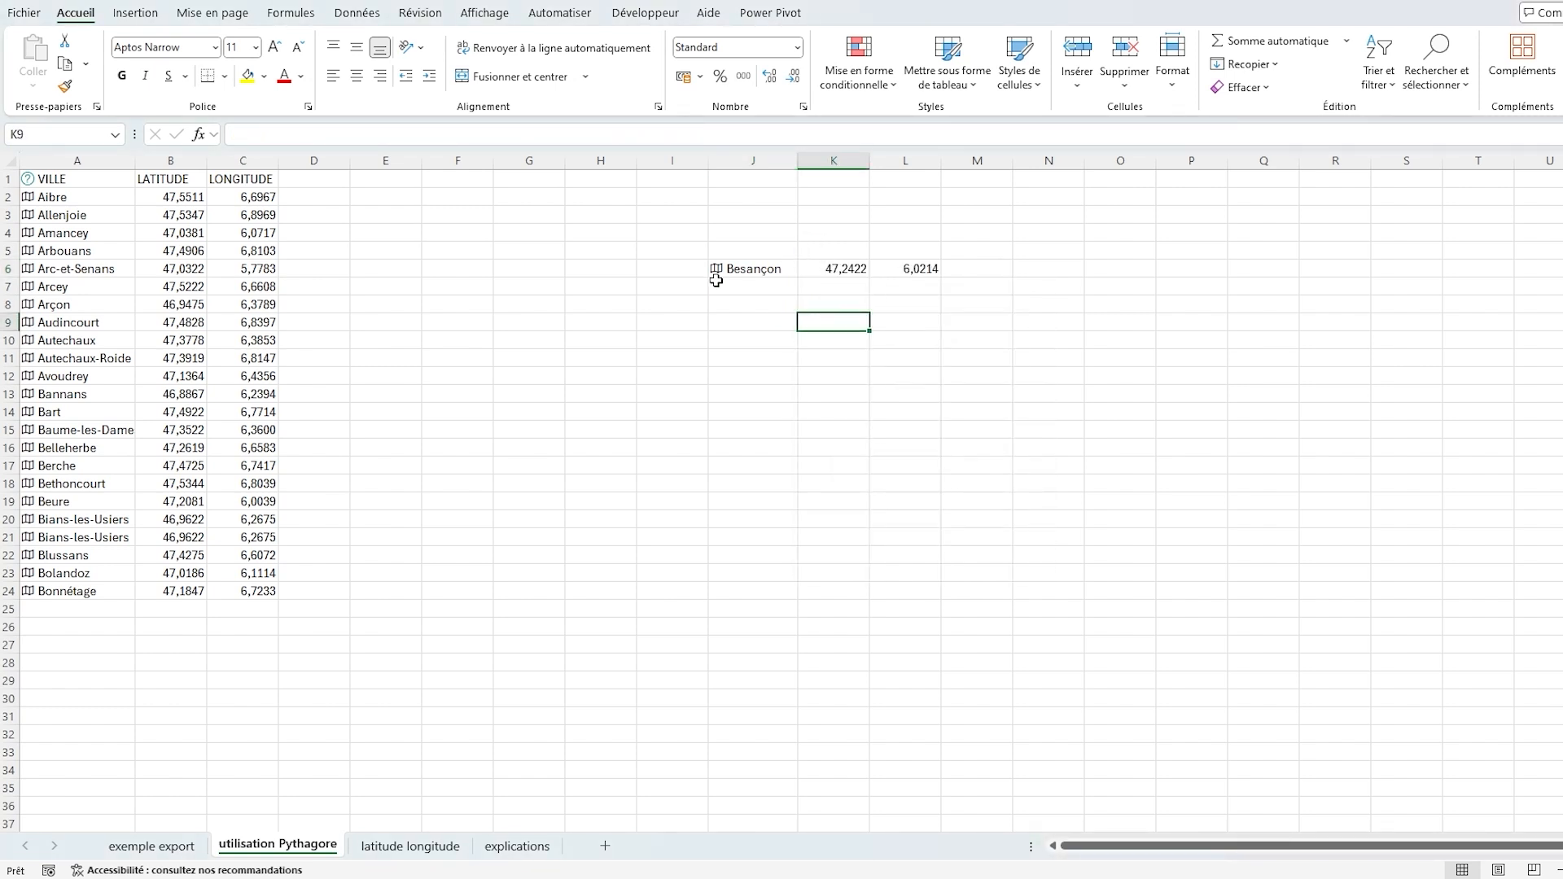
- Enter the header DISTANCE BESANCON in D1 and widen column D to fit it
click(335, 180)
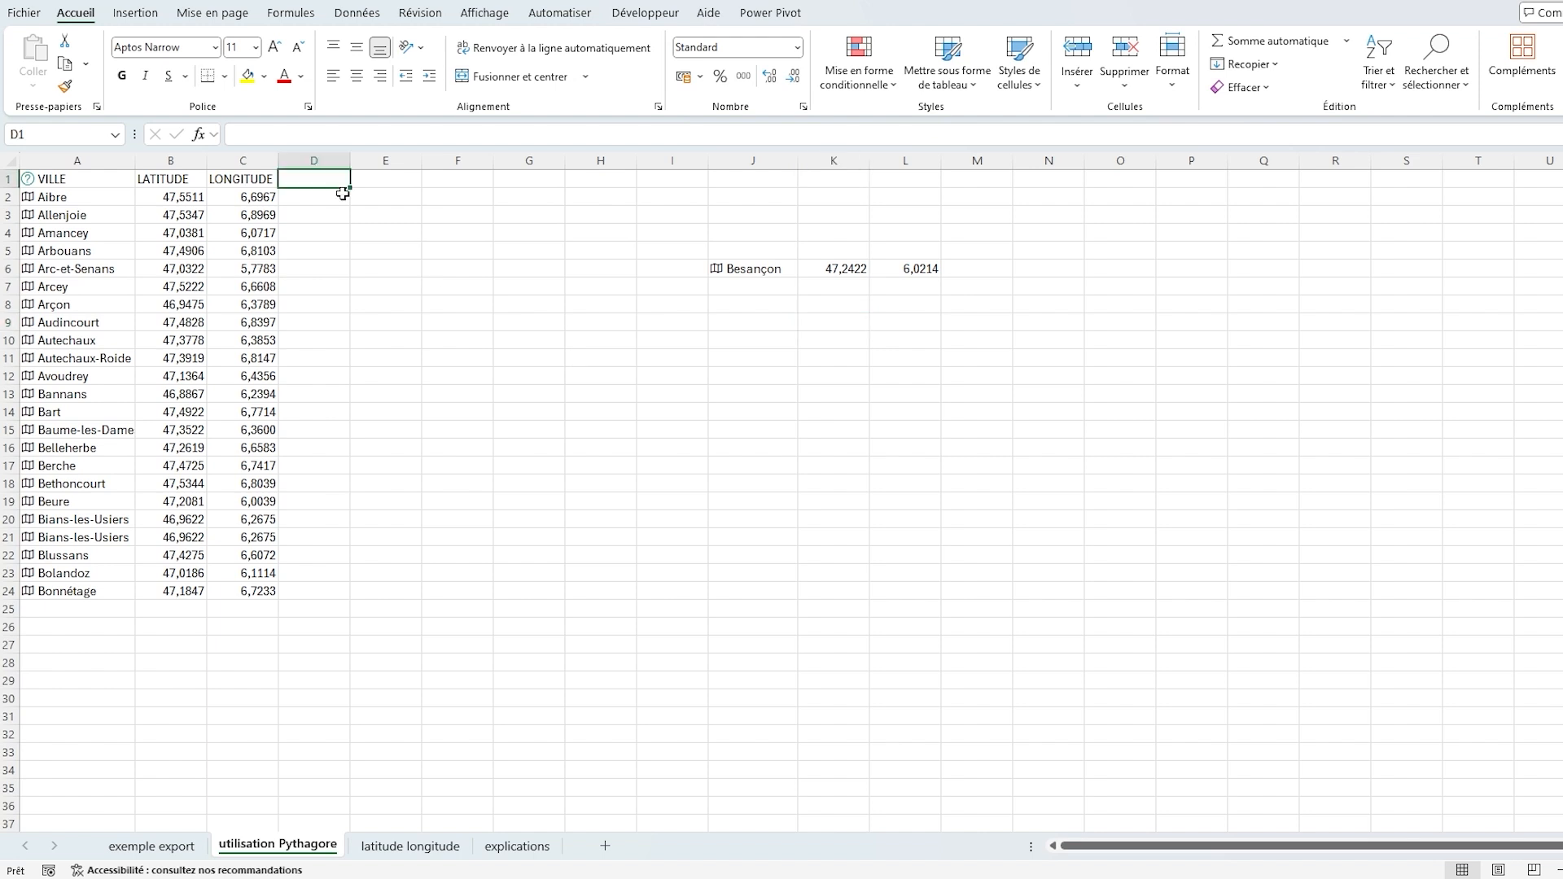
text(DI)
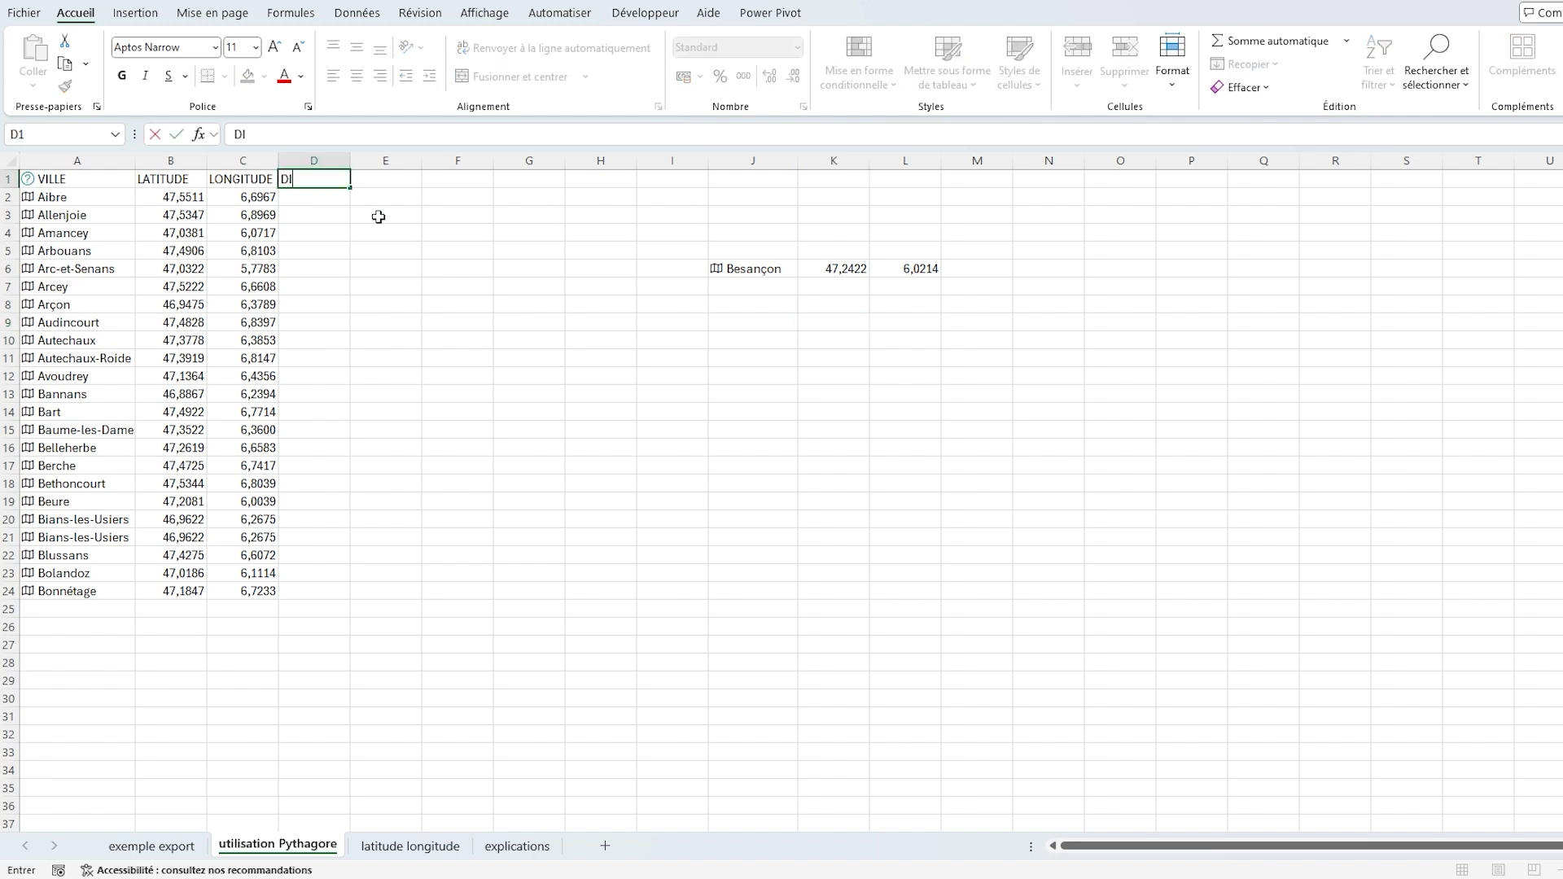
text(STANCE)
text( BEN)
text(SANCON)
key(Return)
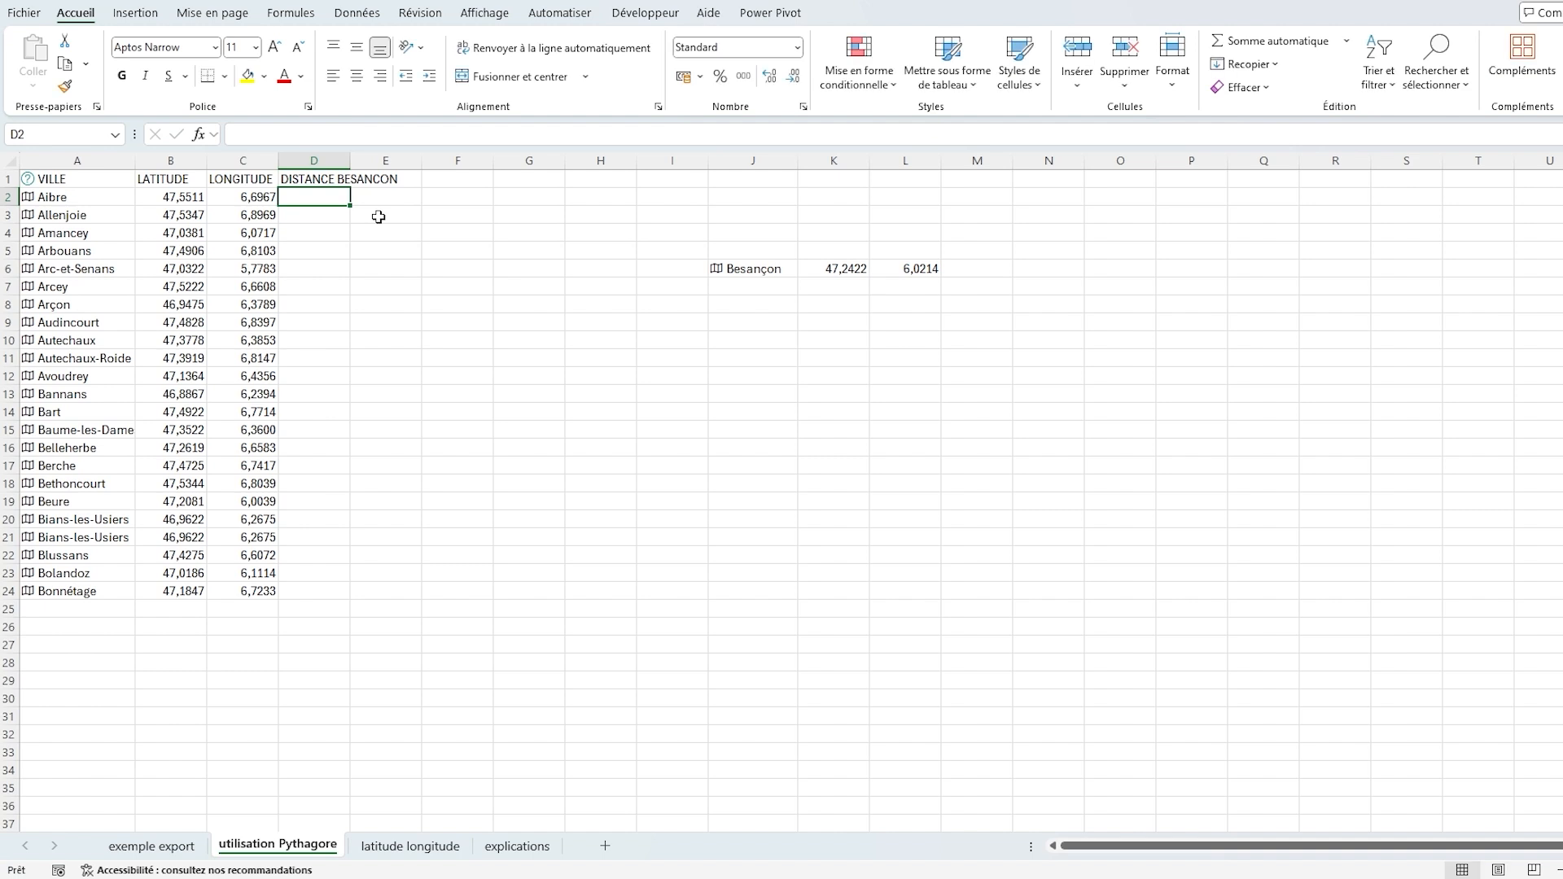
drag(349, 155, 421, 156)
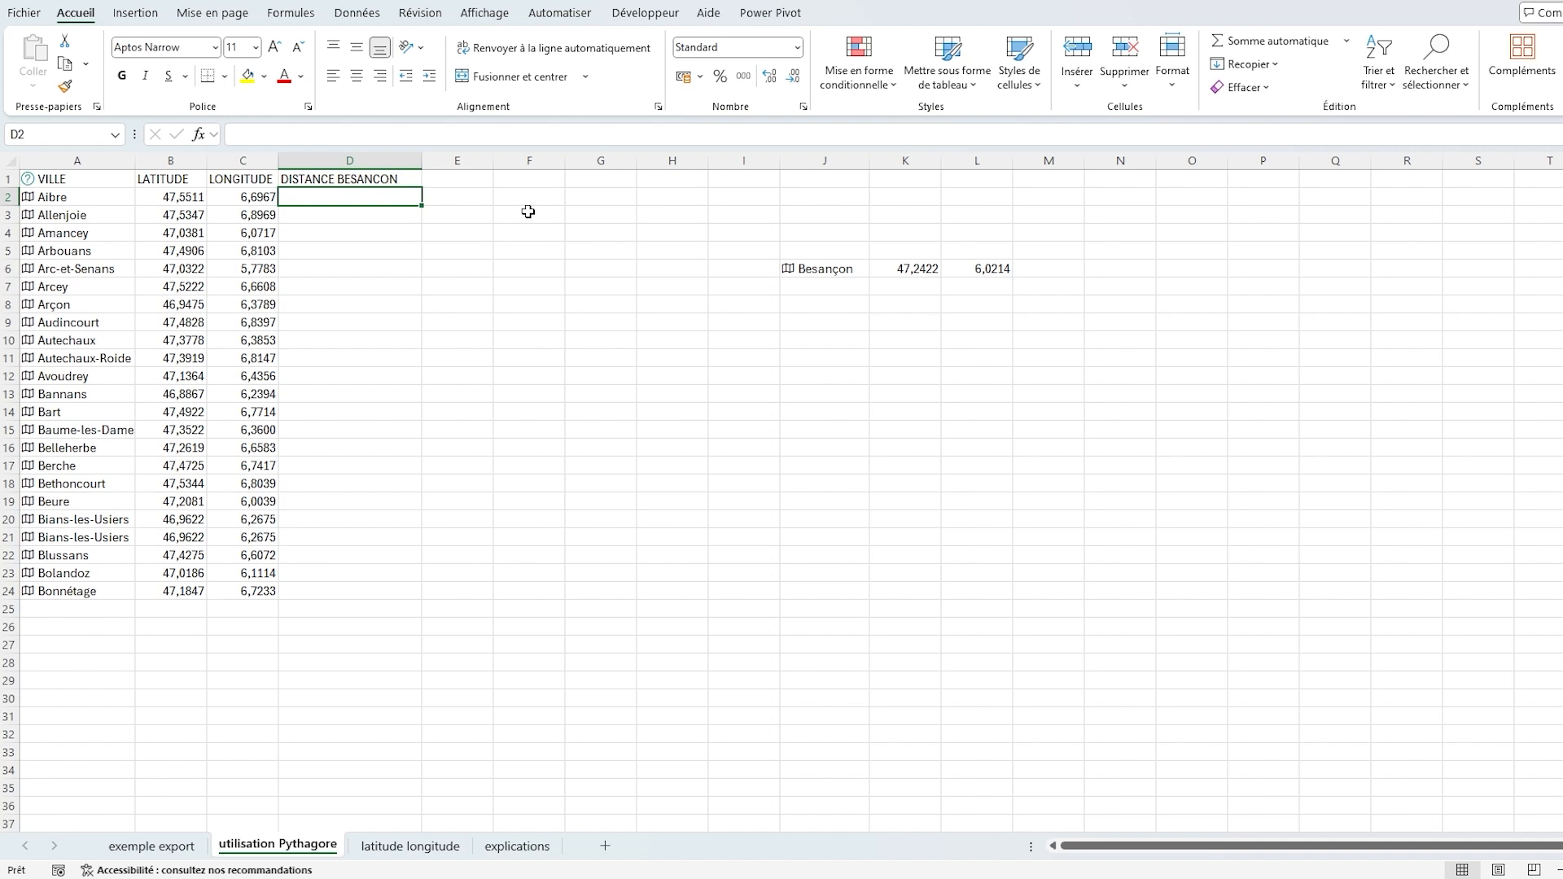
- Delete the empty columns F and G to bring the Besançon coordinates closer to the city list
drag(530, 161, 574, 157)
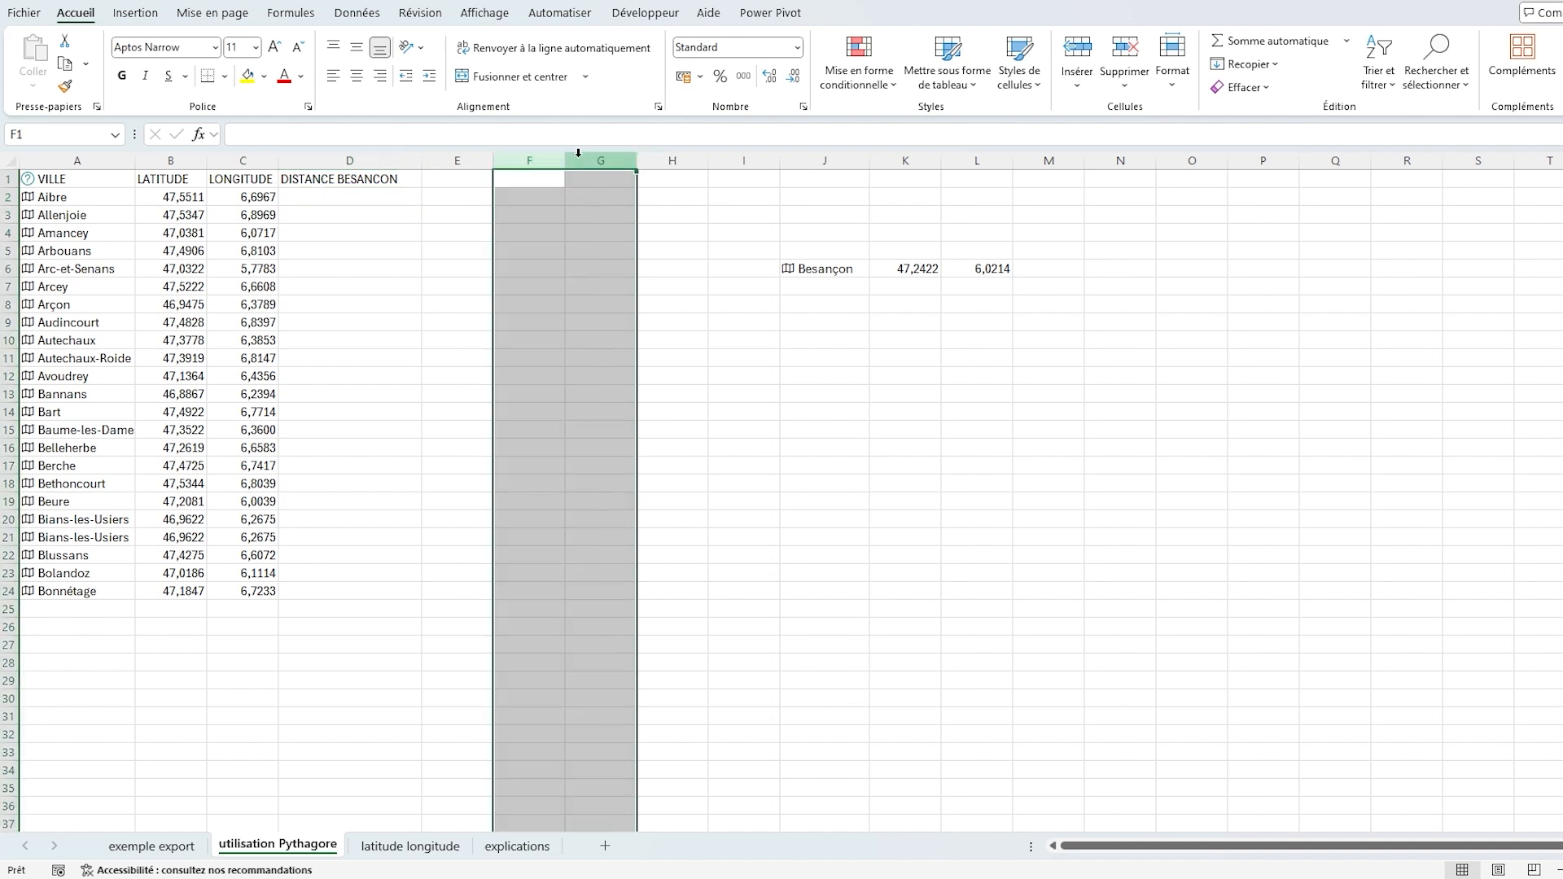
right_click(574, 157)
click(663, 366)
click(476, 336)
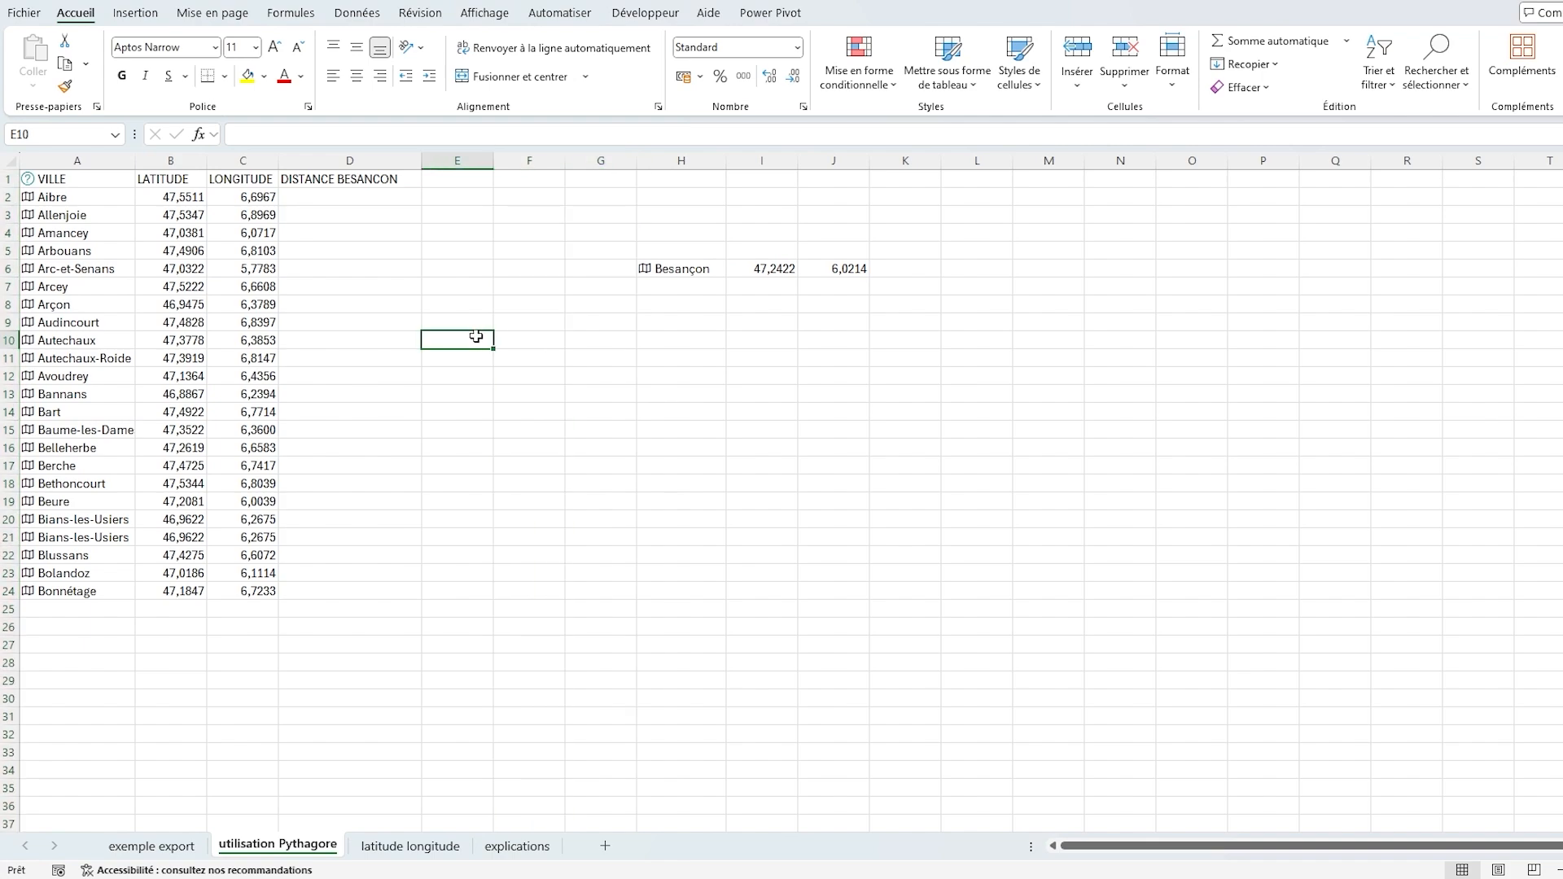
- Begin a formula in D2 with RACINE(SOMME.CARRES( and give B2-$I$6 as the first argument, with an absolute reference to Besançon's latitude
click(350, 197)
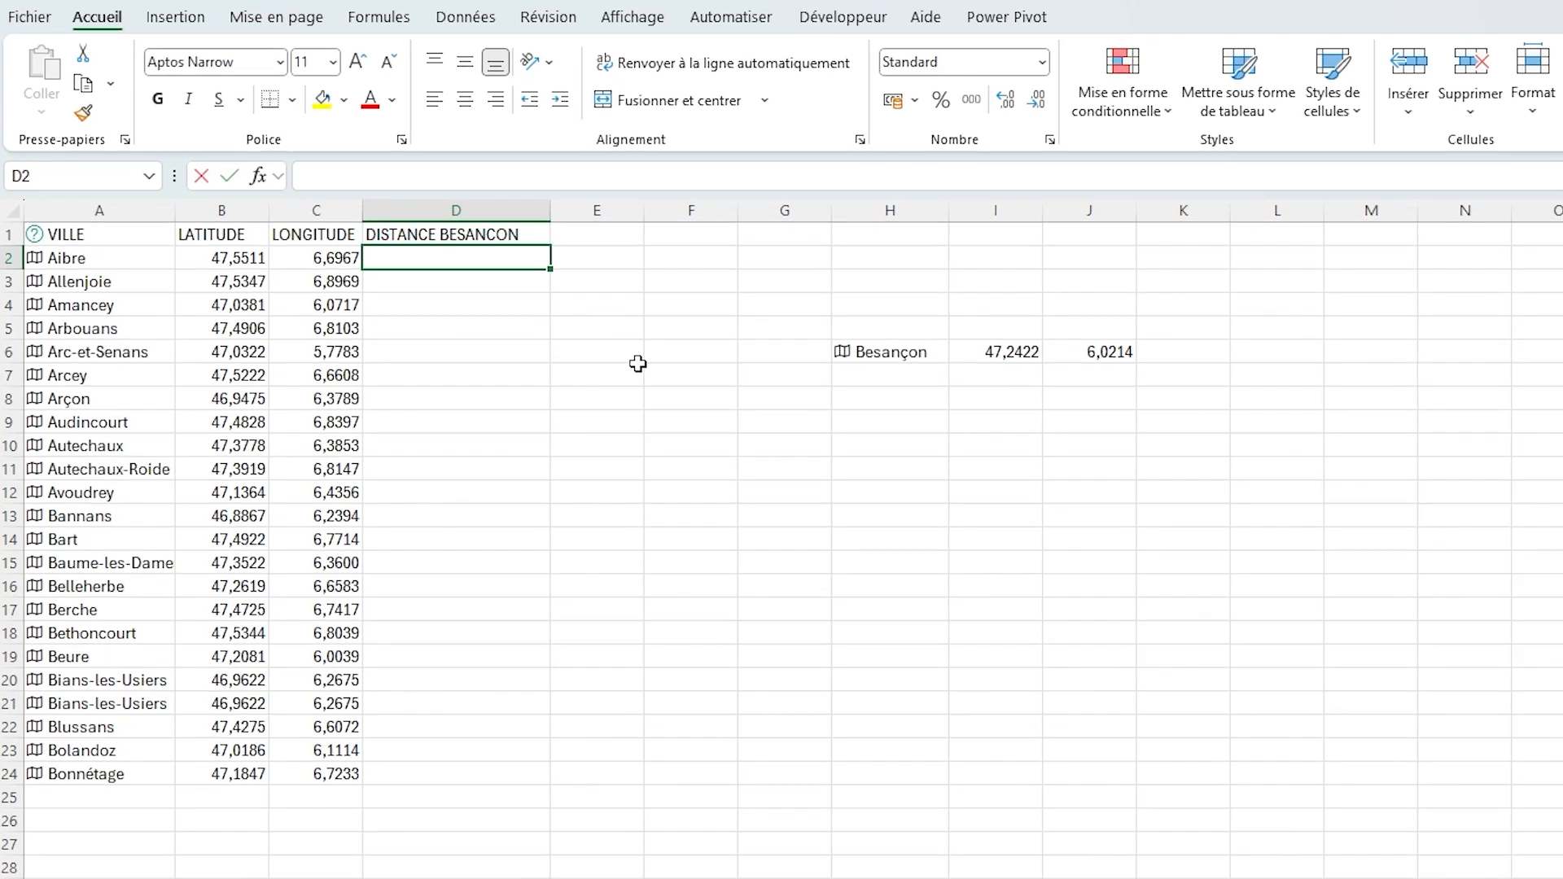
text(=)
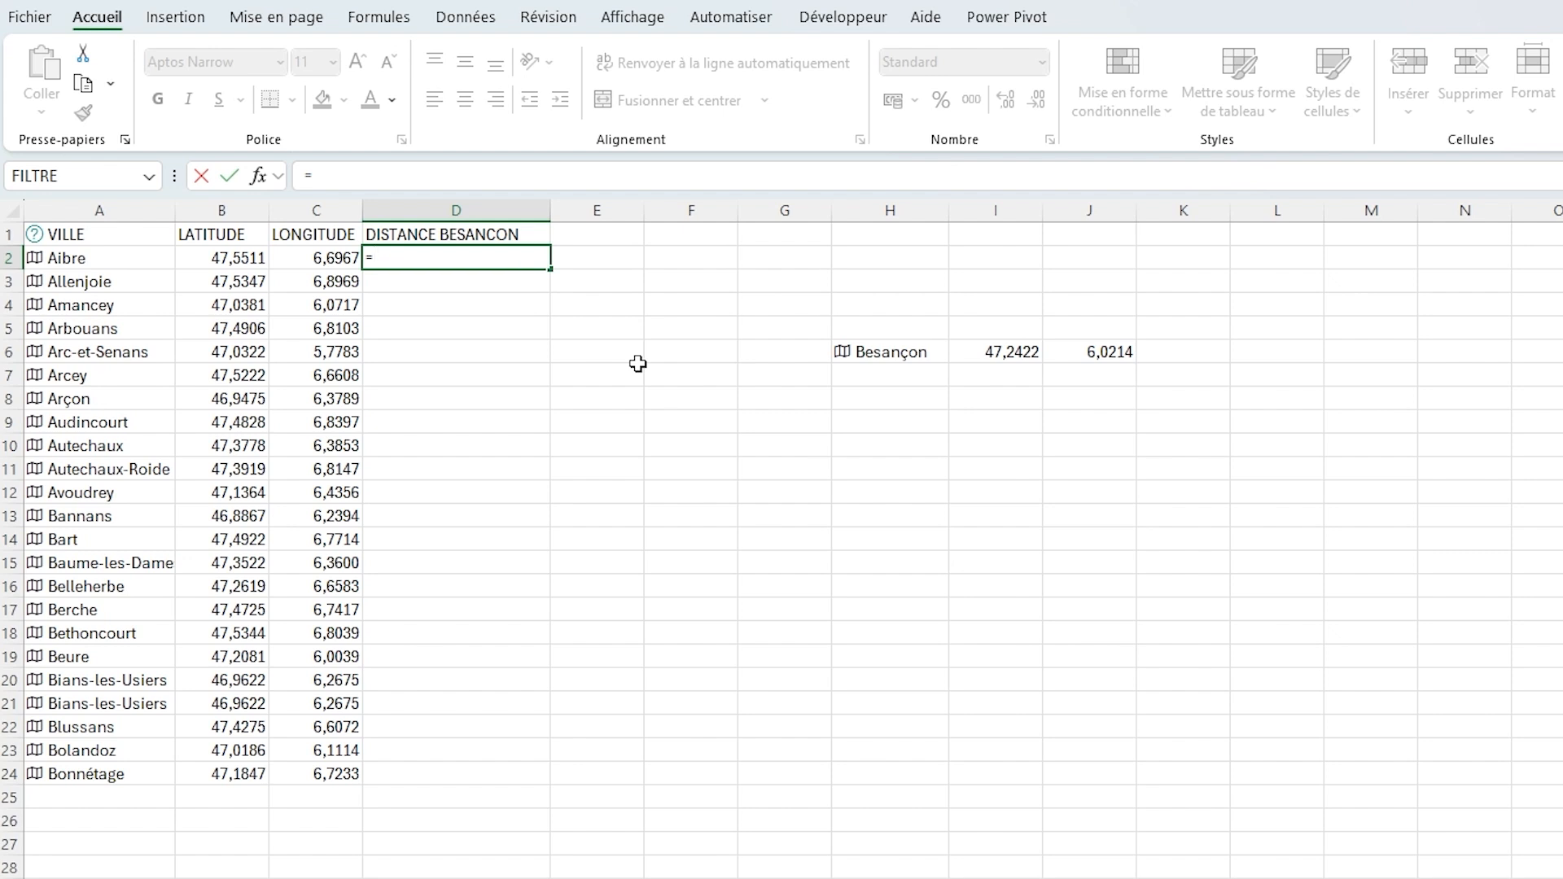
text(racine)
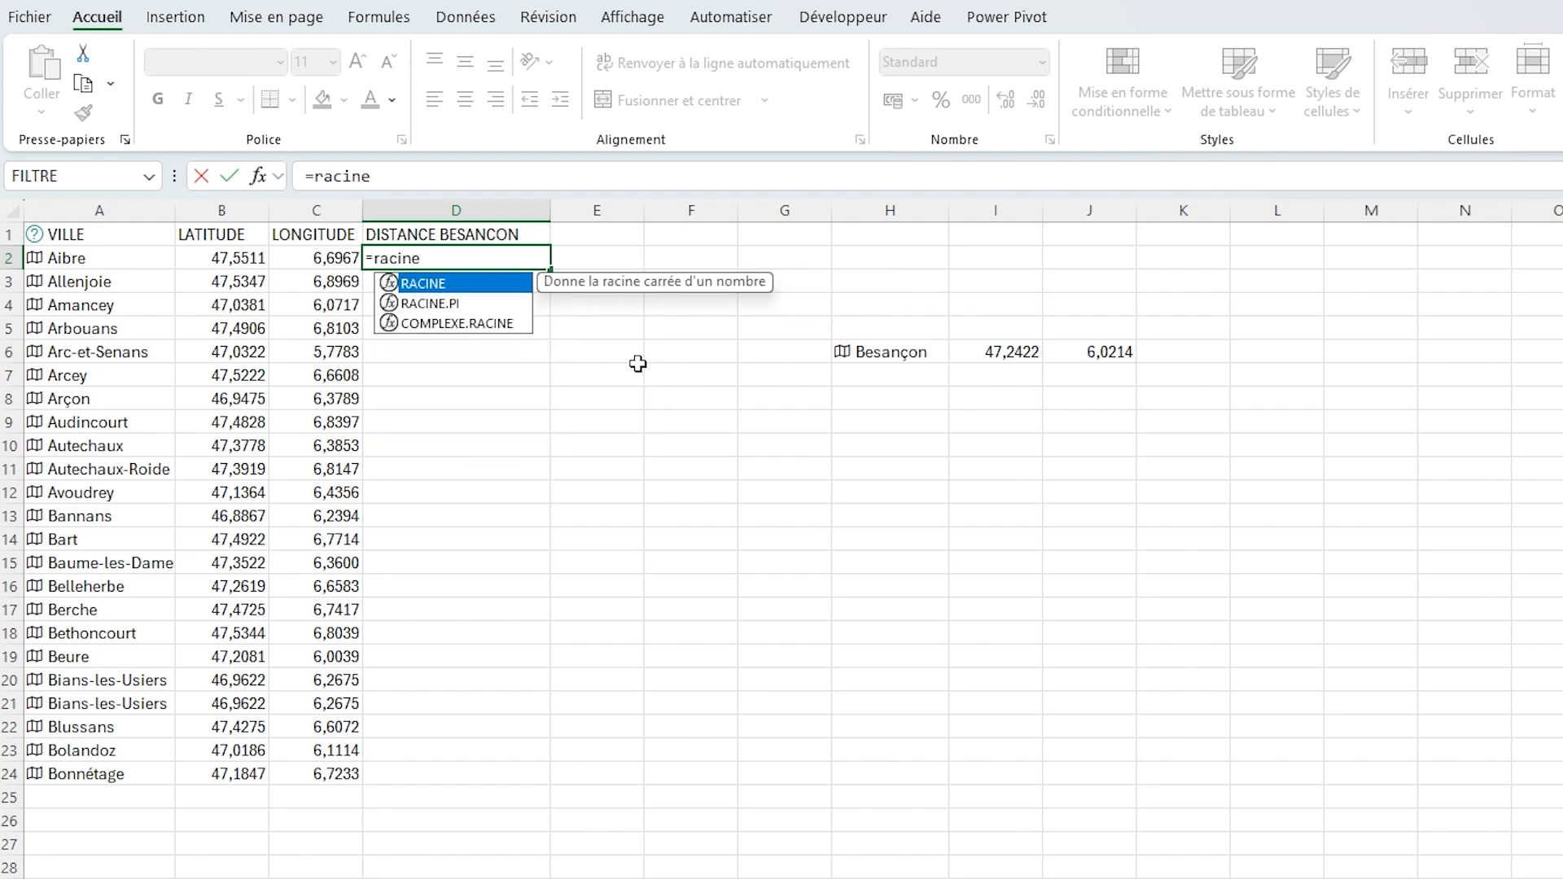
text(()
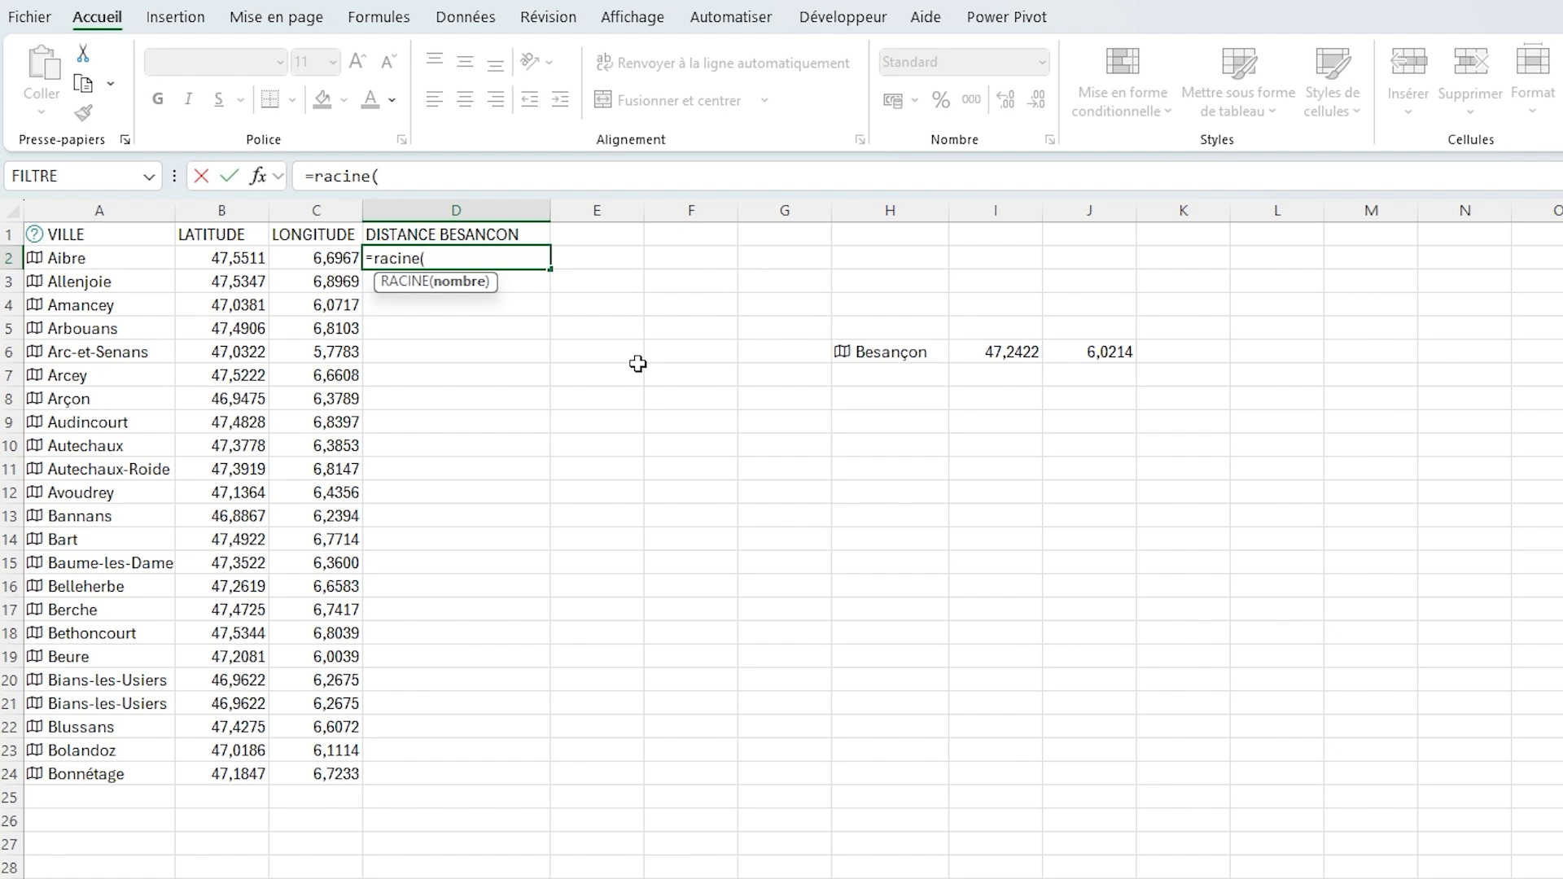
text(somme)
key(Down)
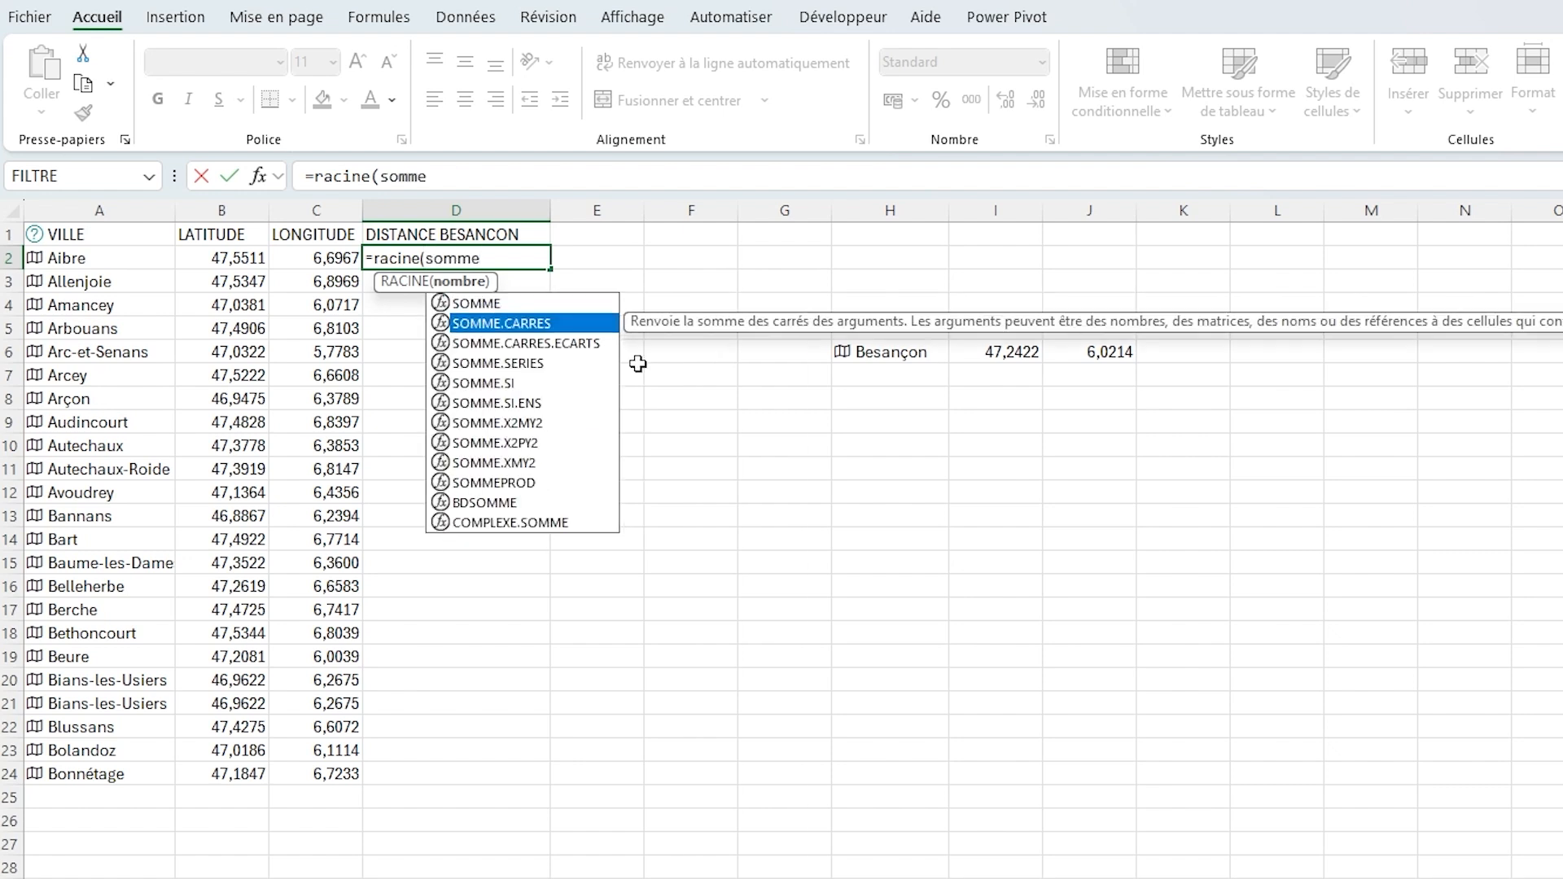
key(Tab)
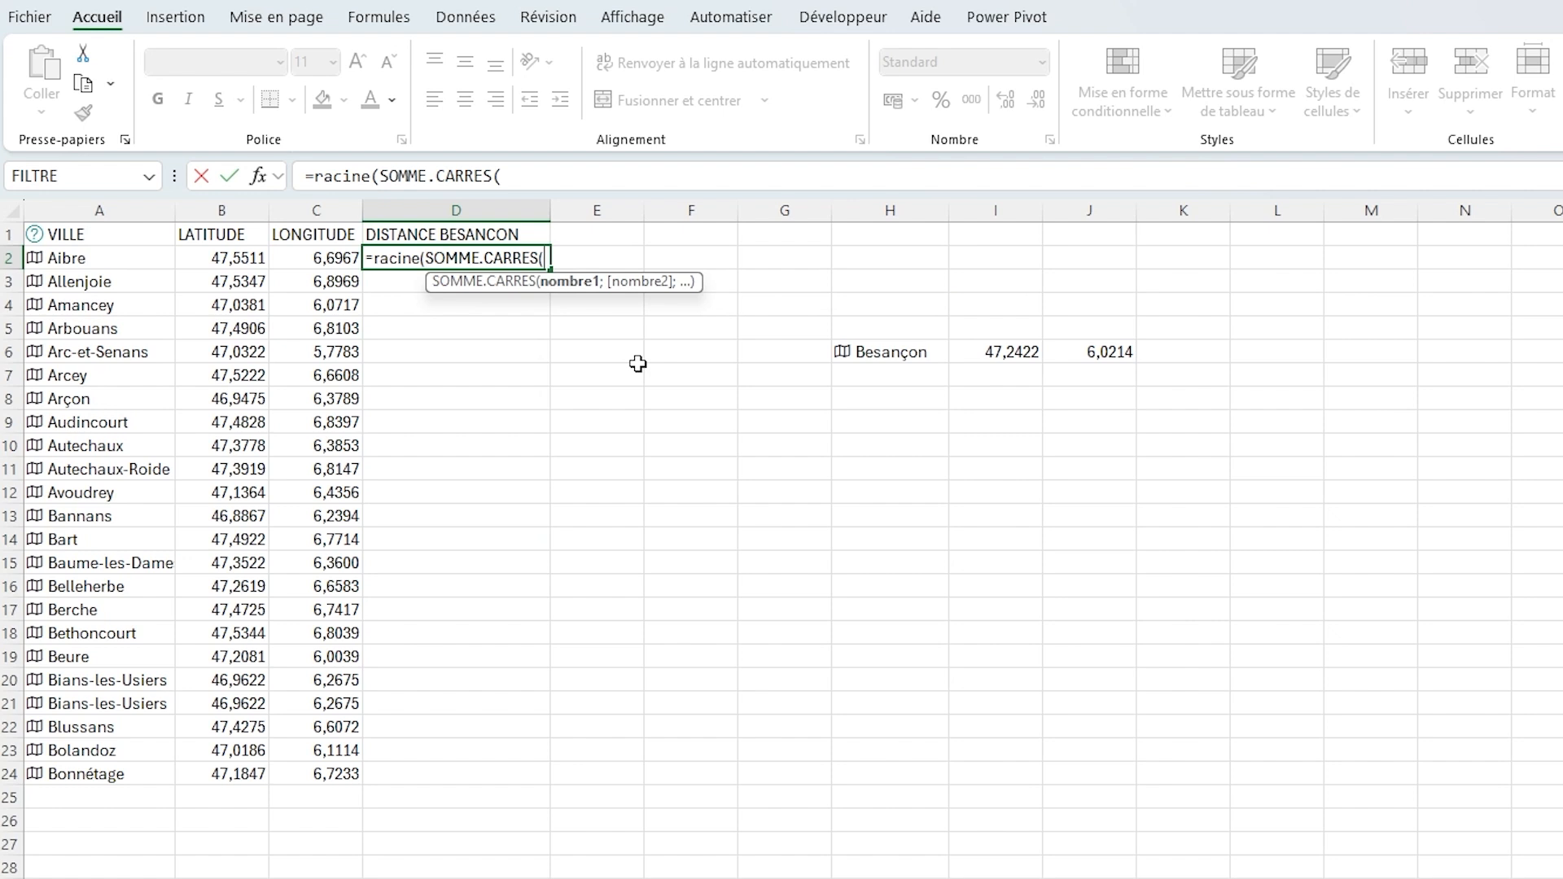
click(235, 258)
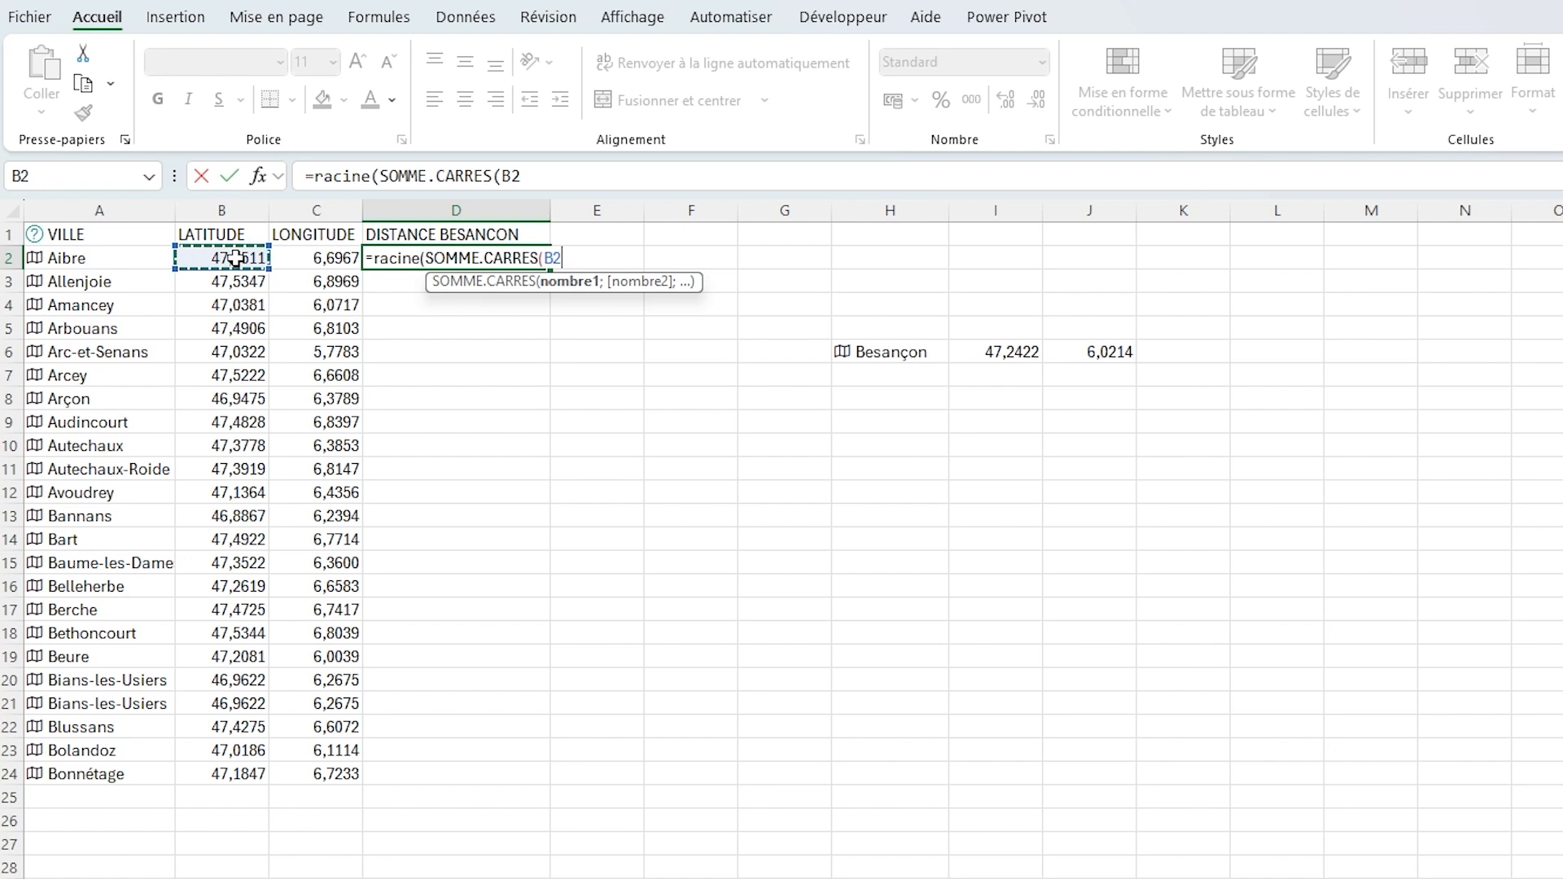
text(-)
click(999, 358)
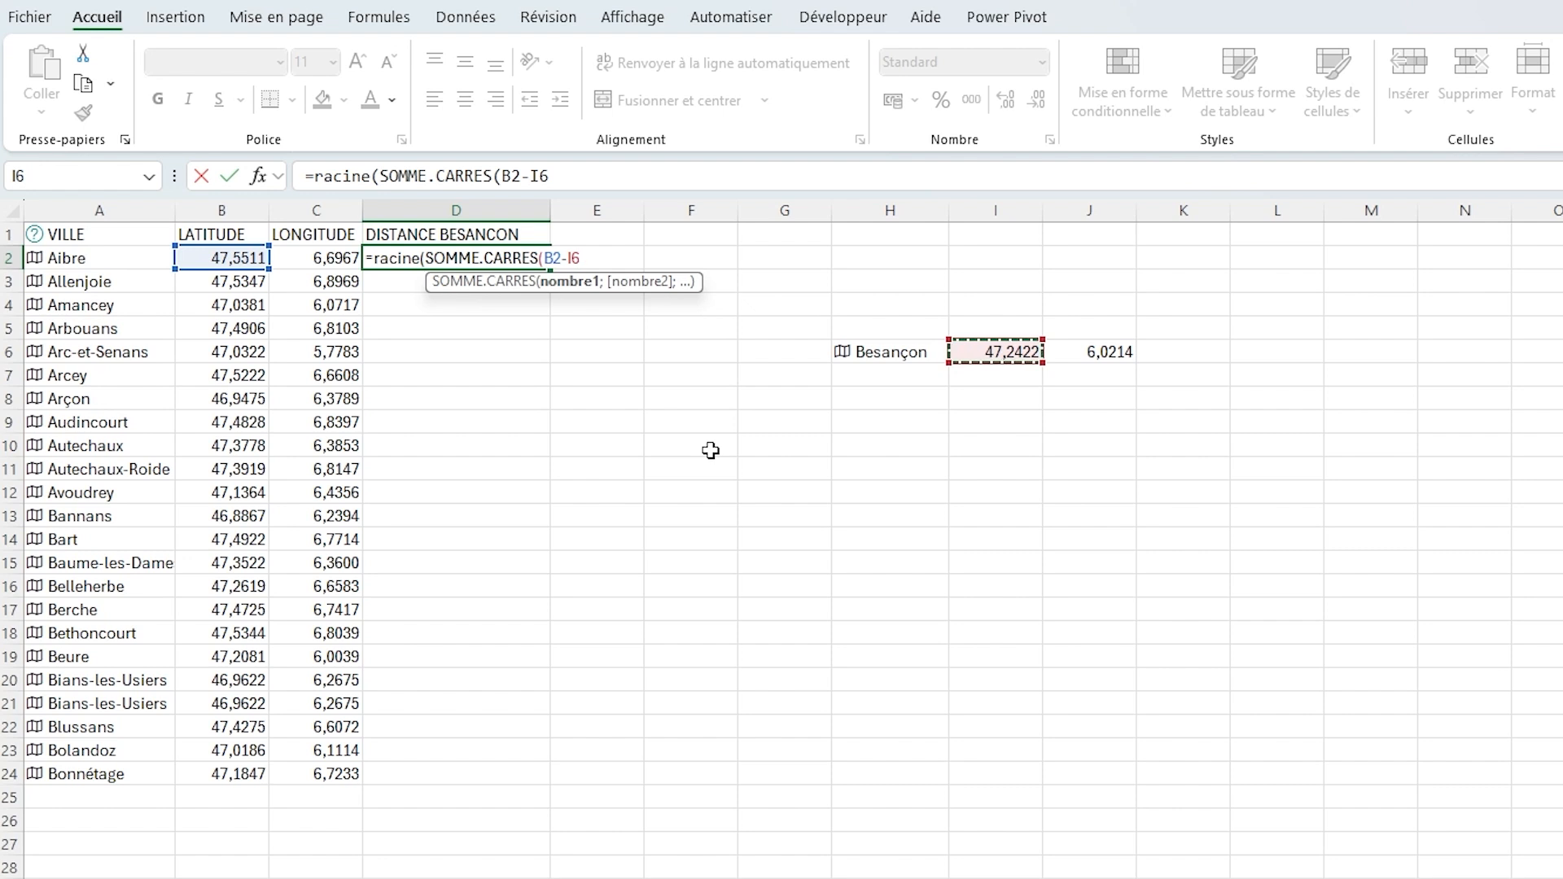
key(F4)
text(;)
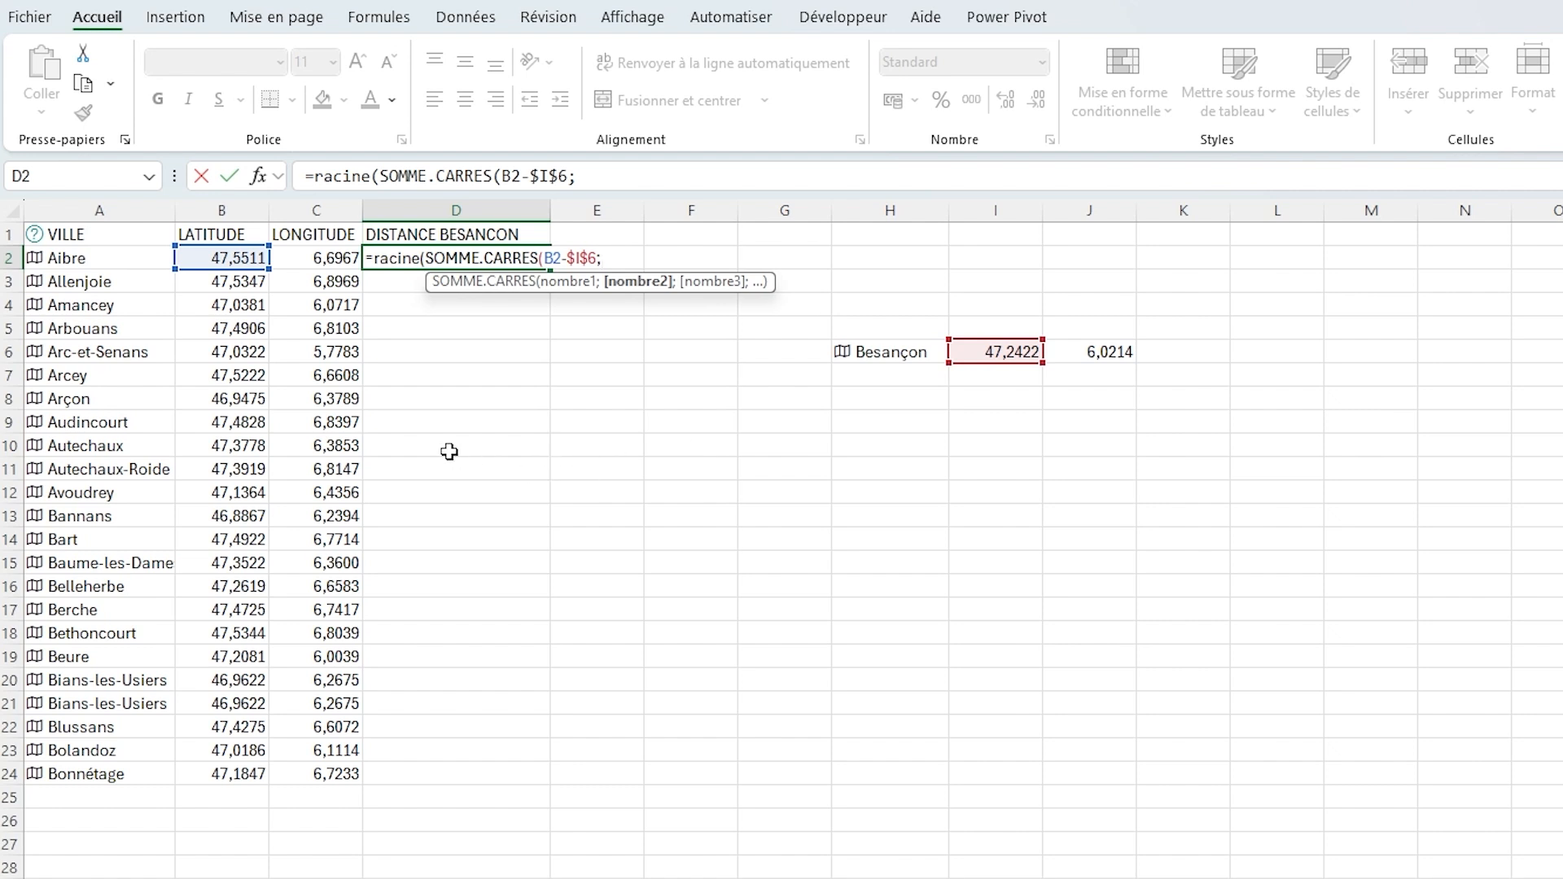
- Add C2-J6 as the second SOMME.CARRES argument and complete the distance formula in D2
click(330, 262)
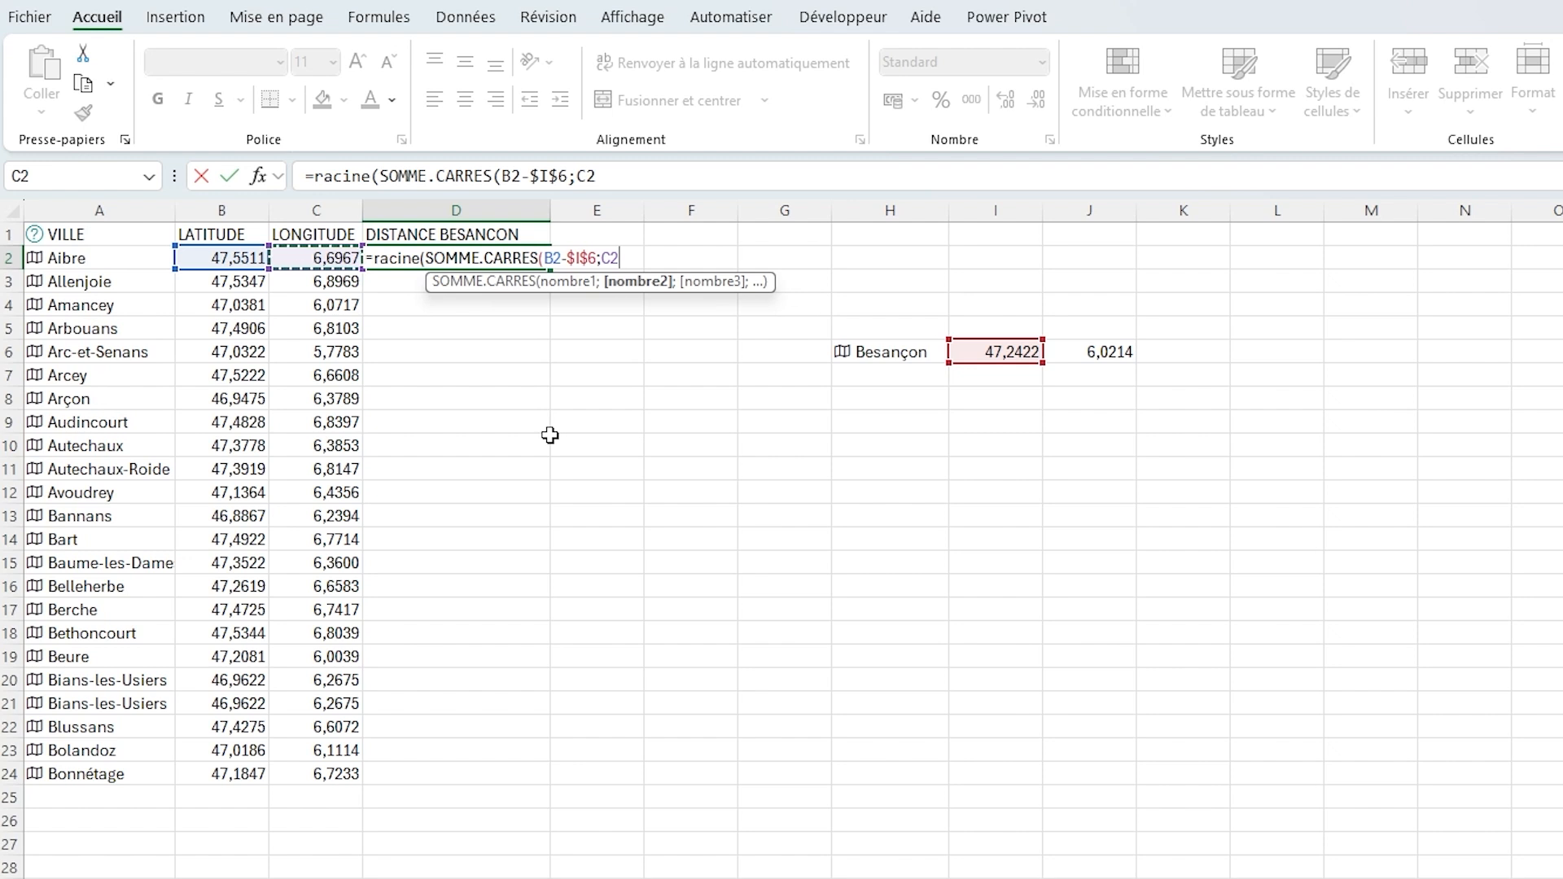
text(-)
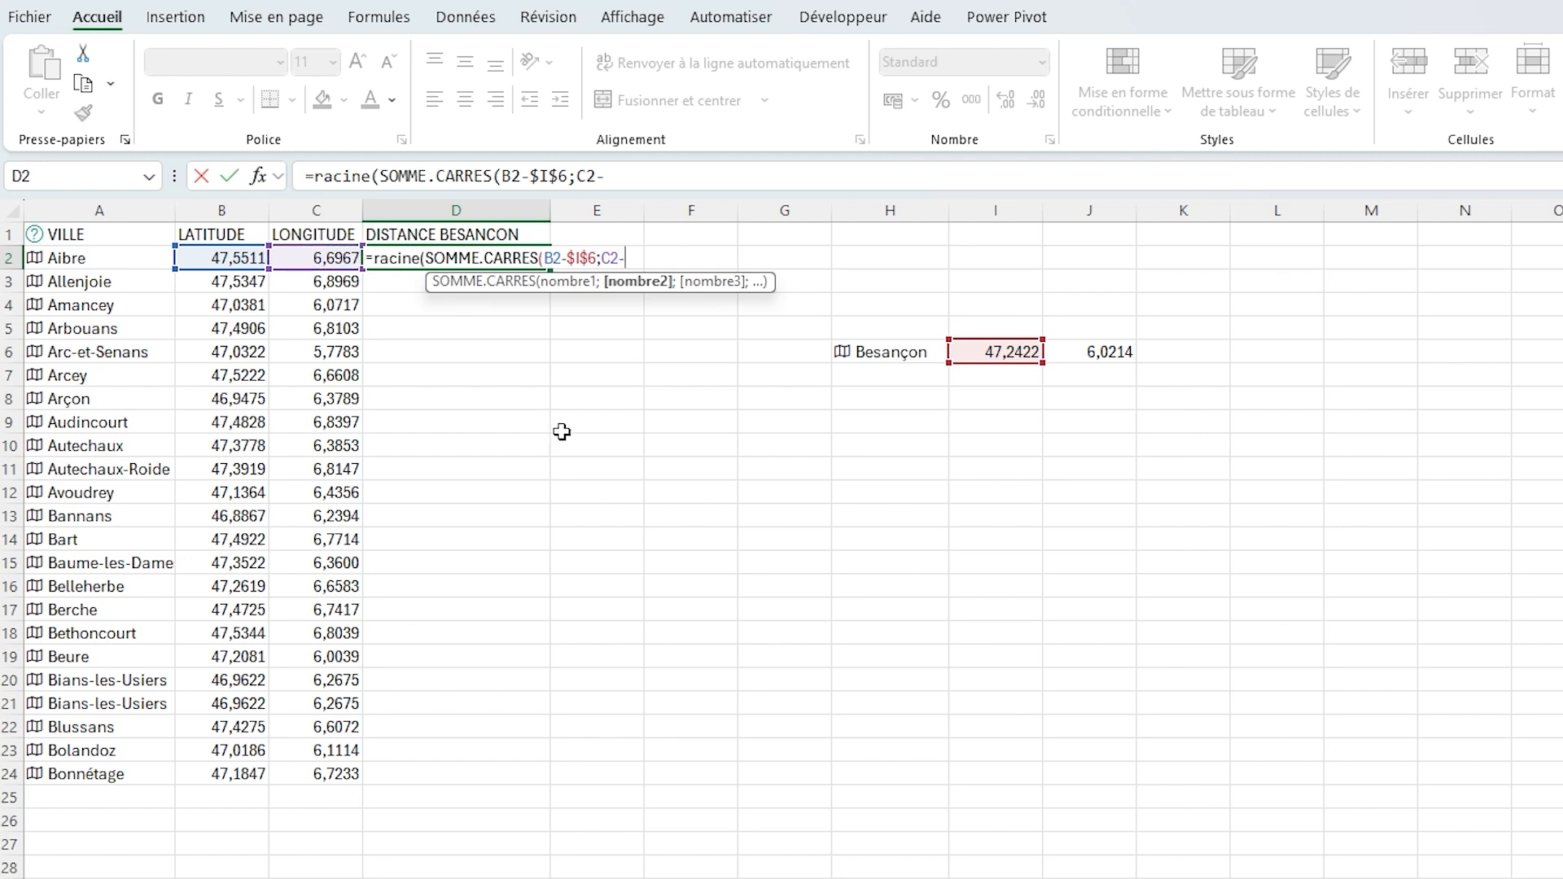
click(1129, 357)
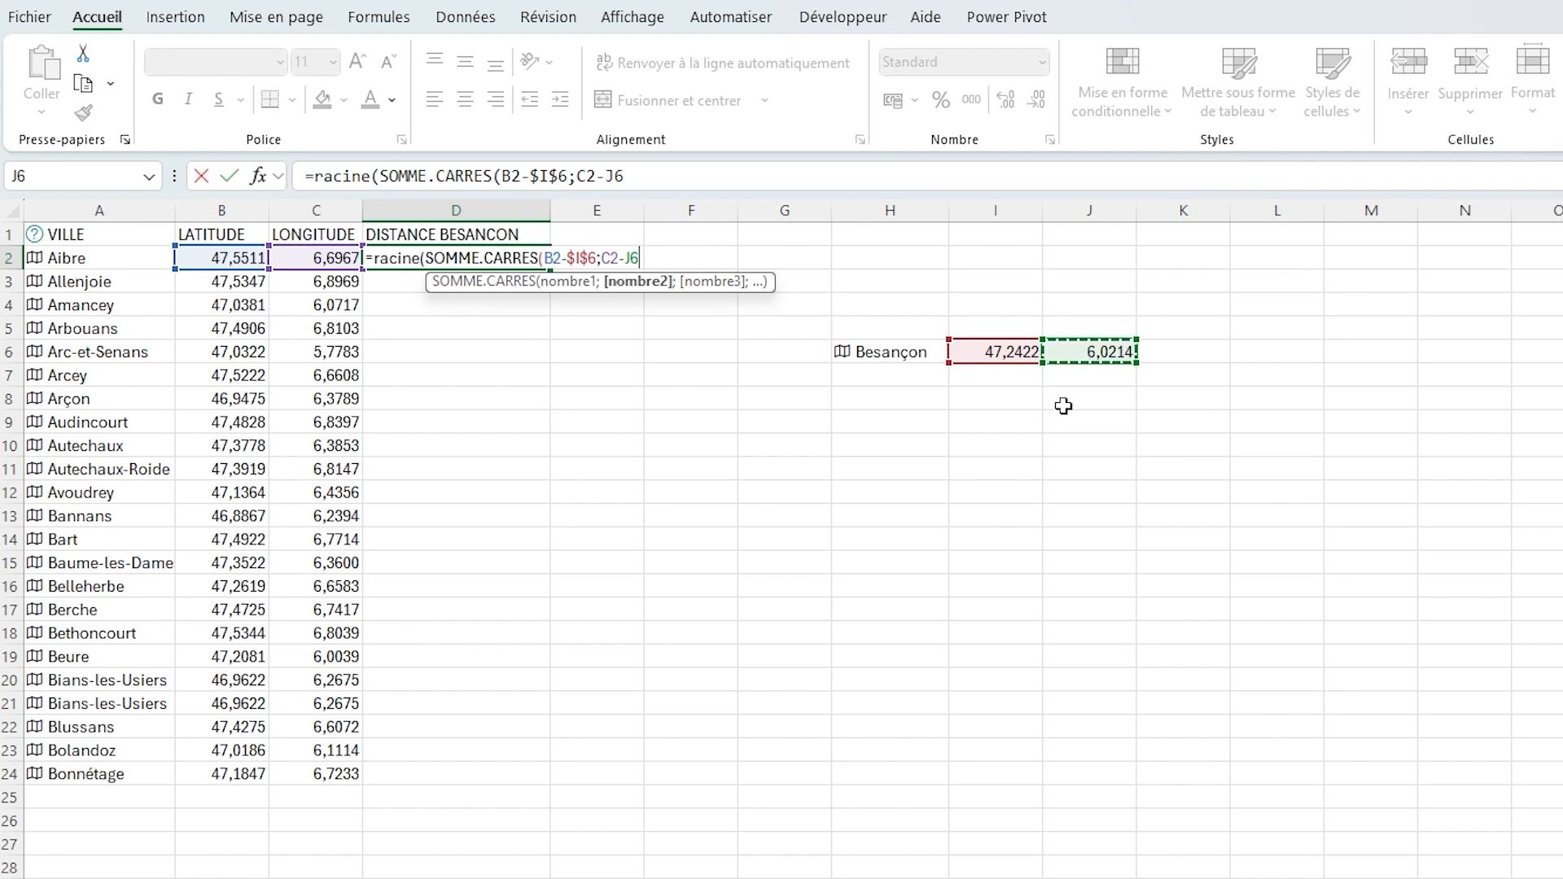
text()))
key(Return)
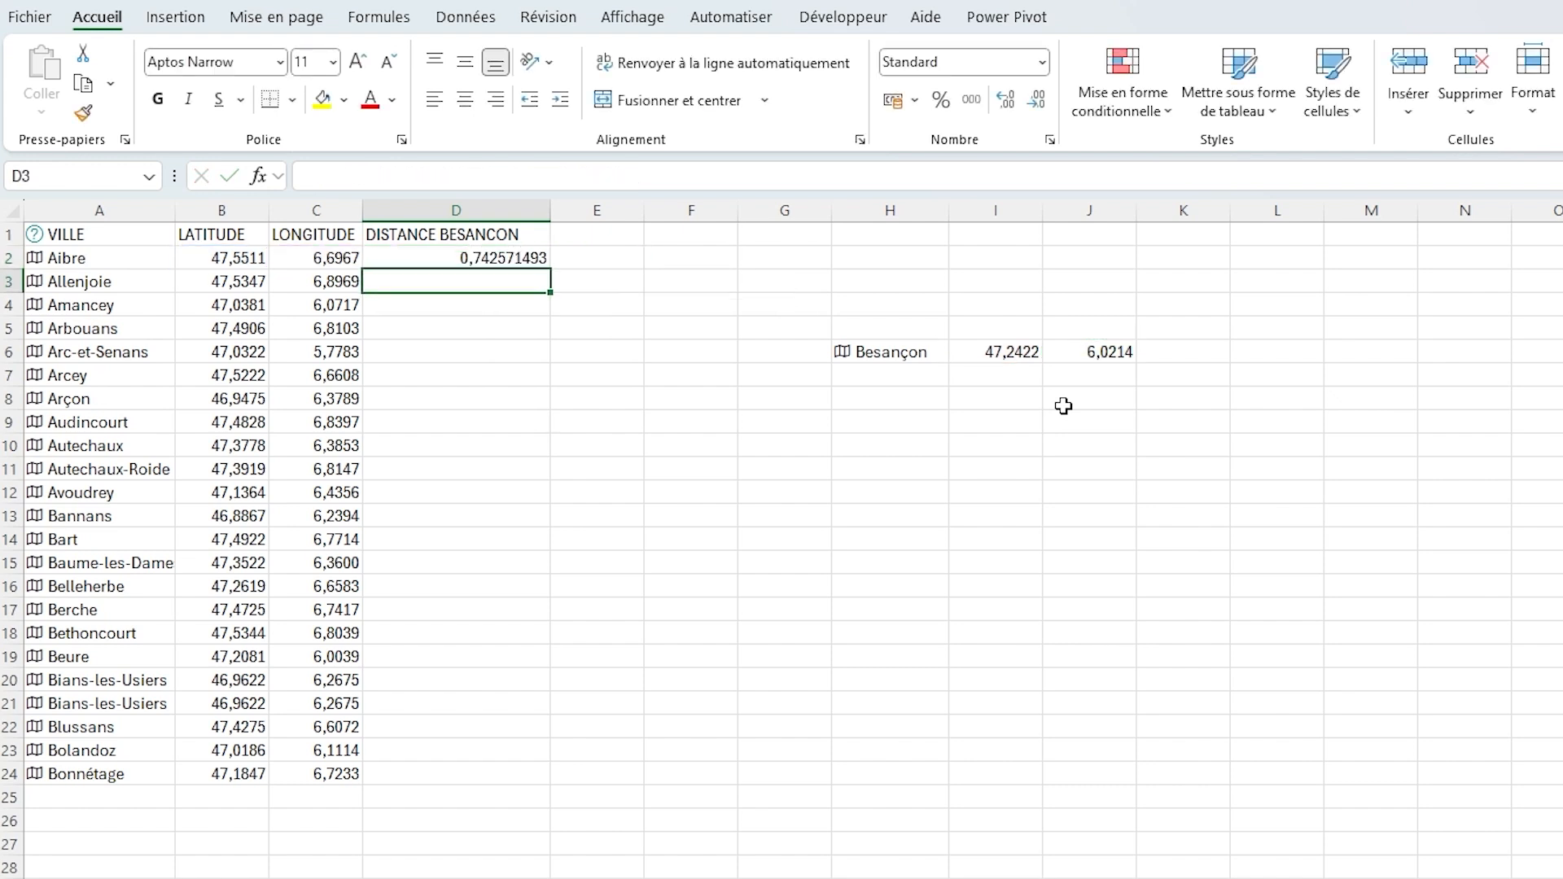
- Multiply the distance formula in D2 by 78,8
key(Up)
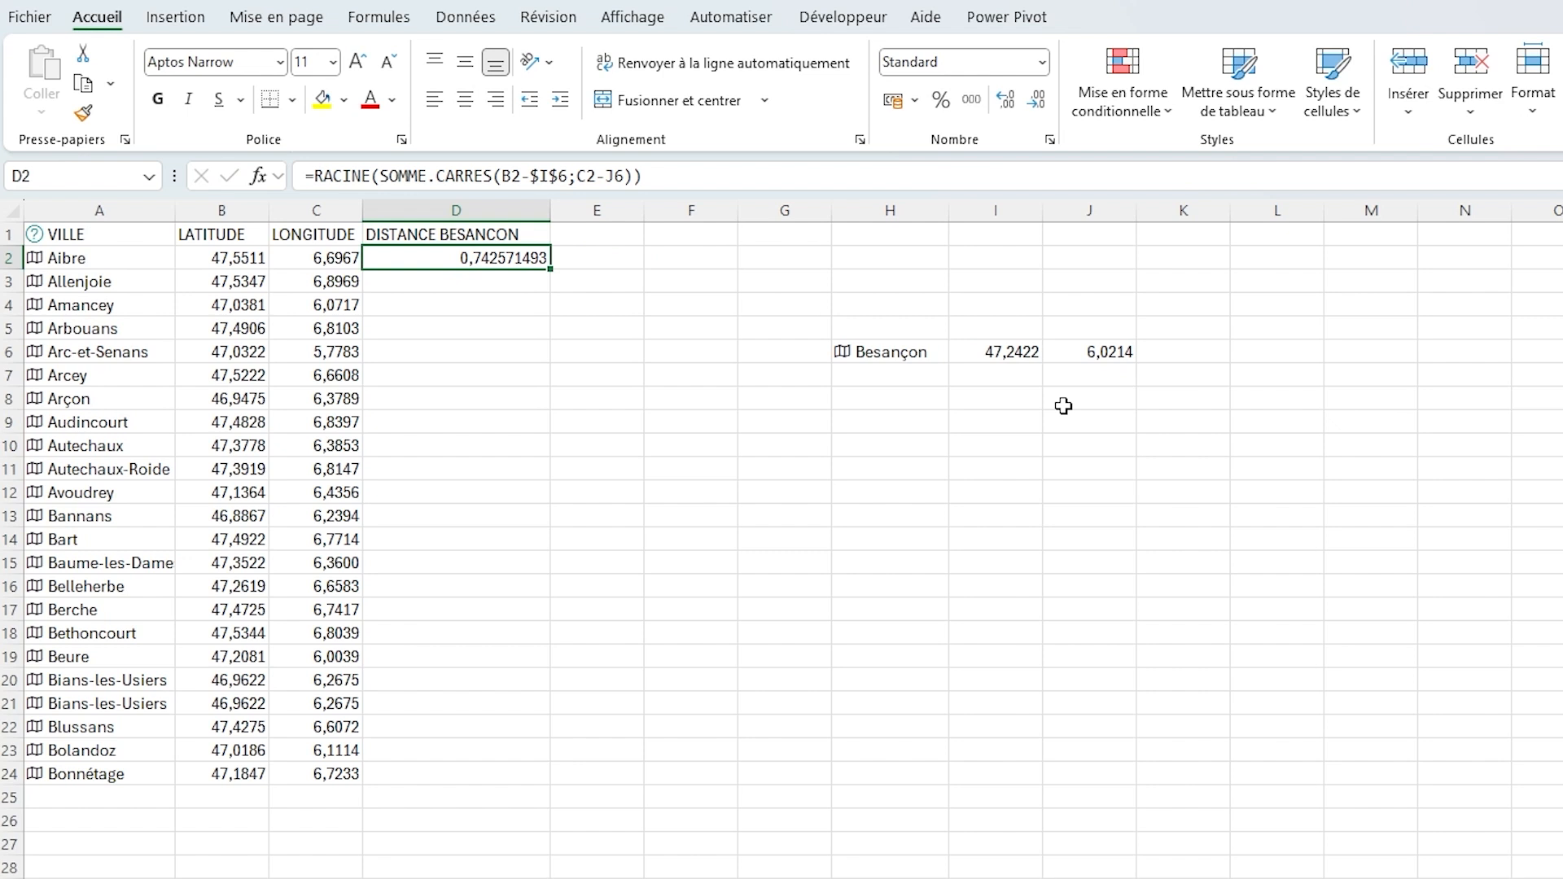
click(677, 177)
text(*78,8)
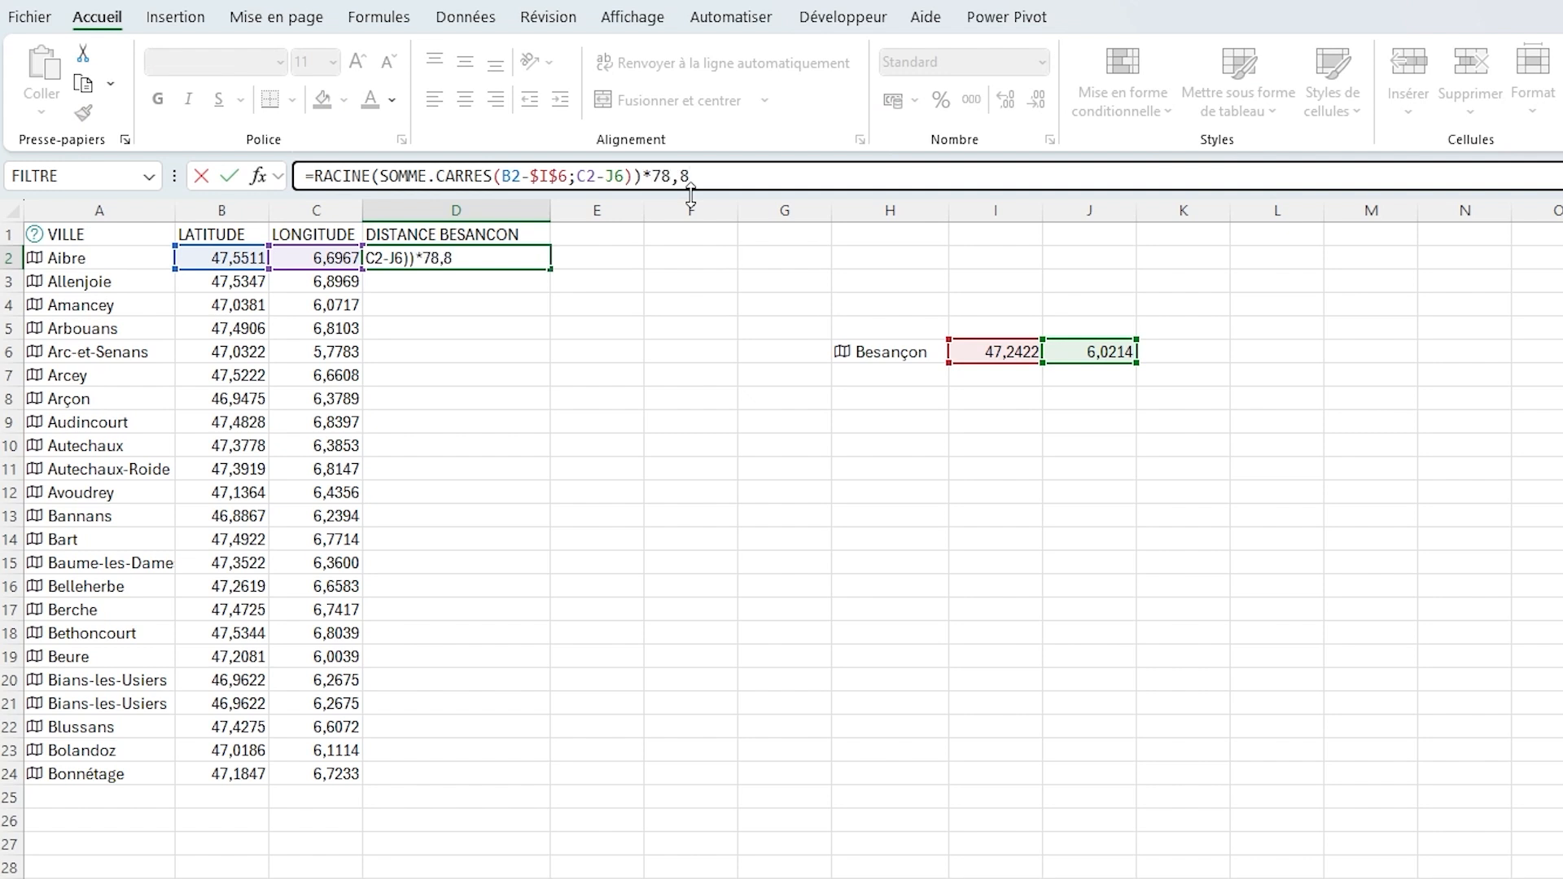
key(Return)
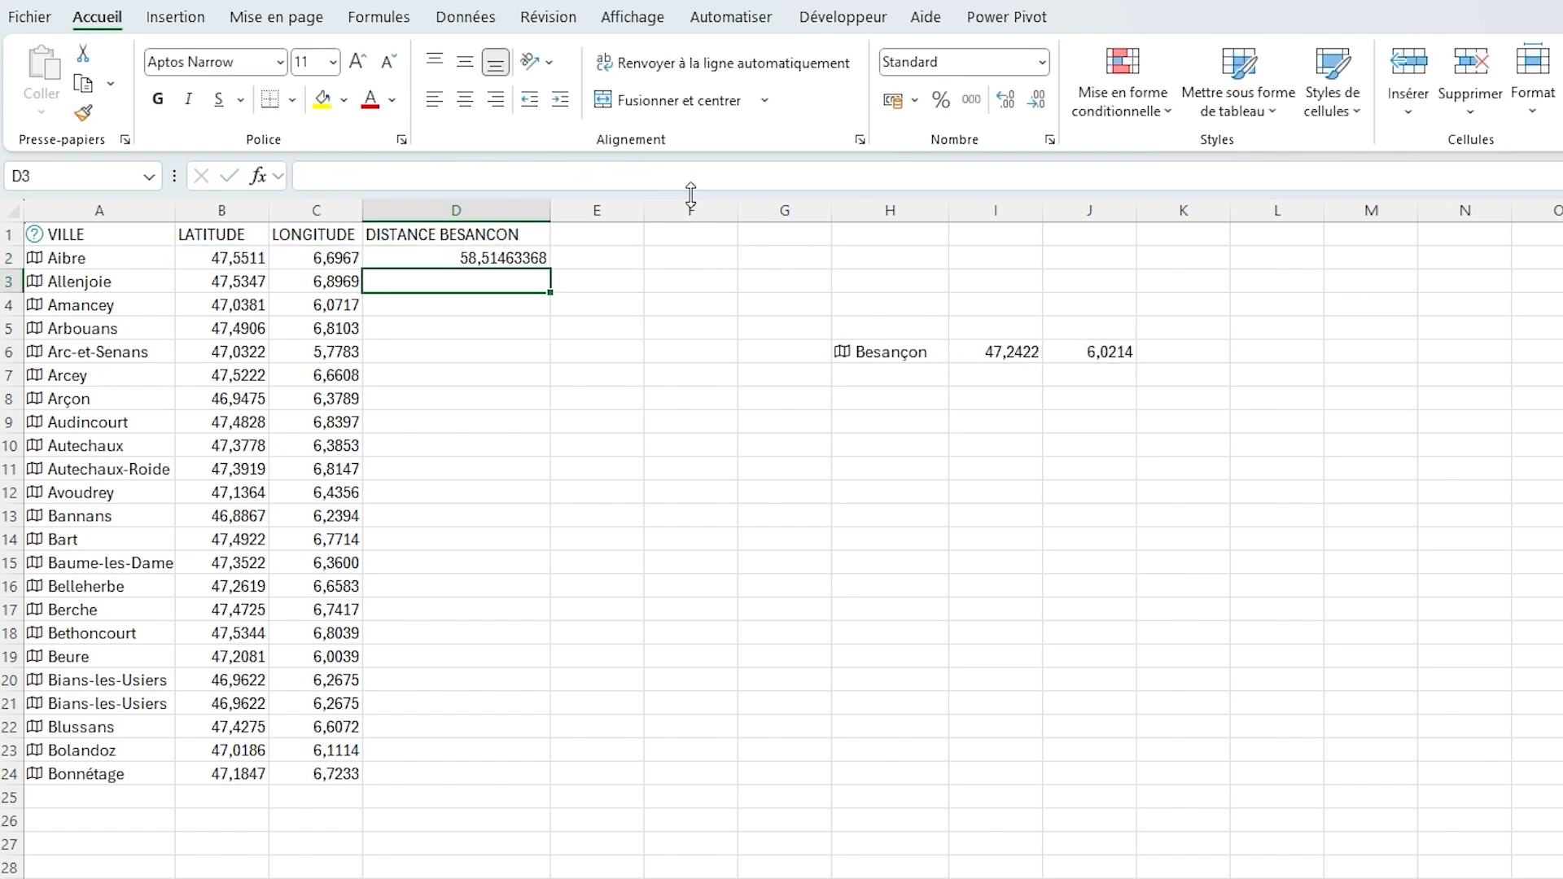
- Fill the D2 distance formula down to D24 and check the cell references used in D2 and D6
click(525, 257)
double_click(551, 272)
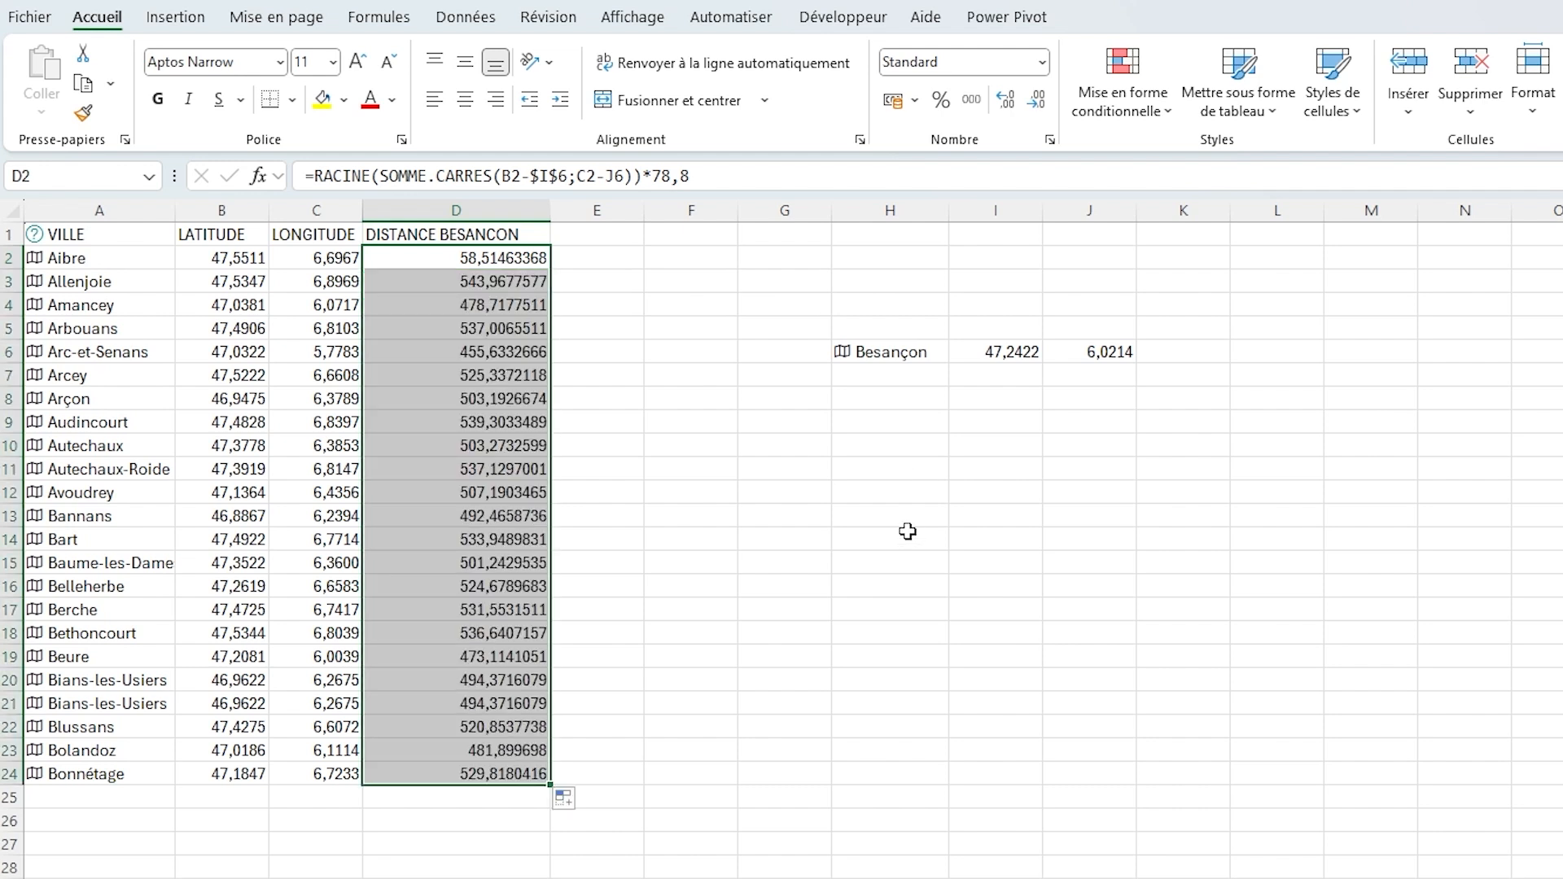
click(513, 252)
click(607, 172)
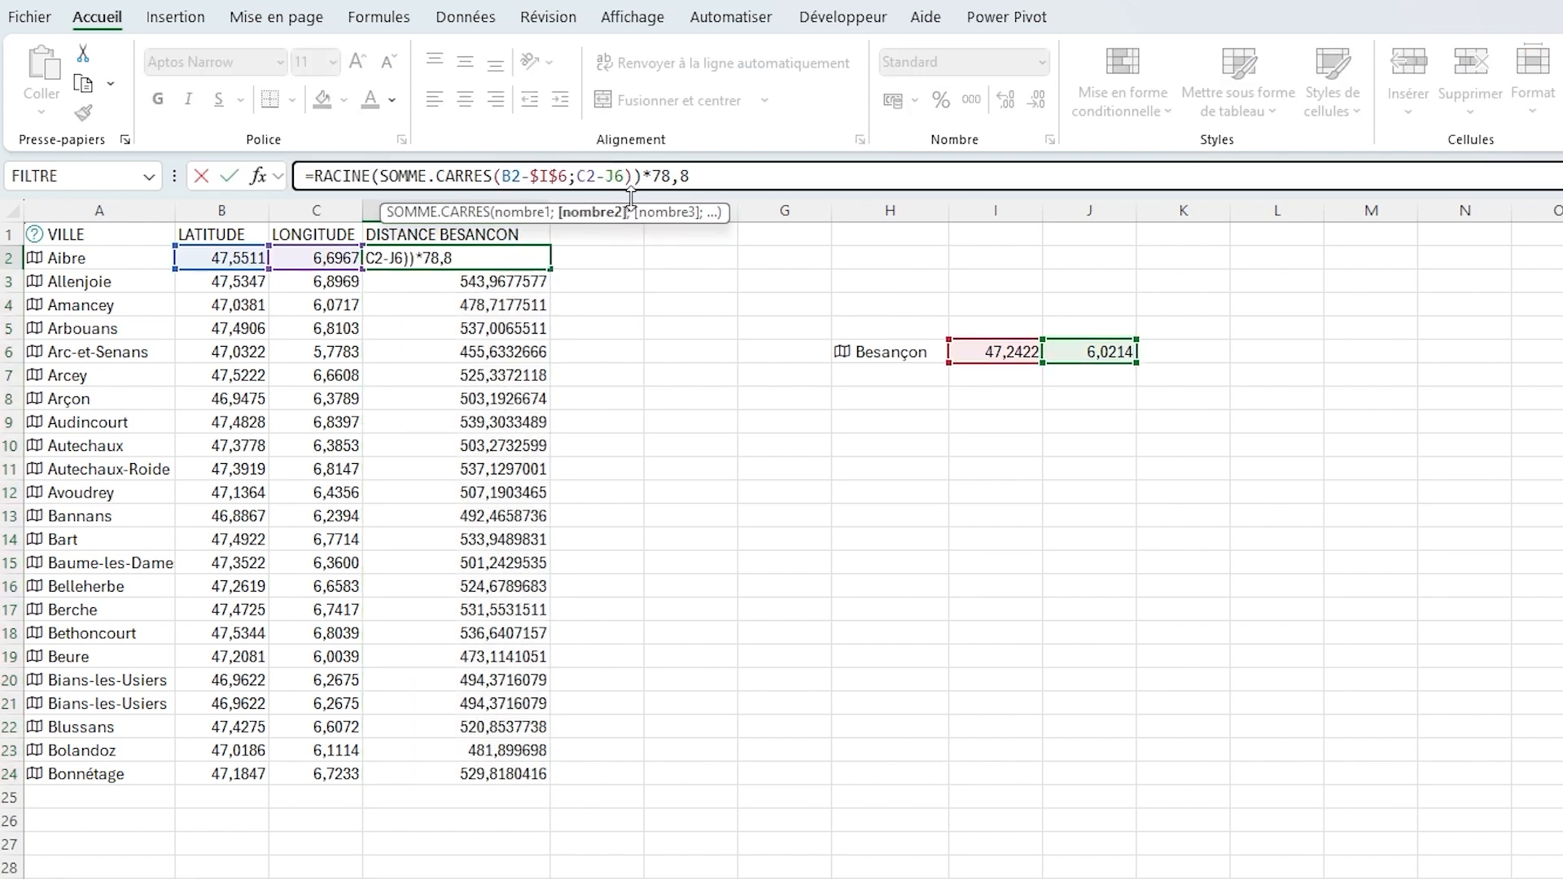
key(Return)
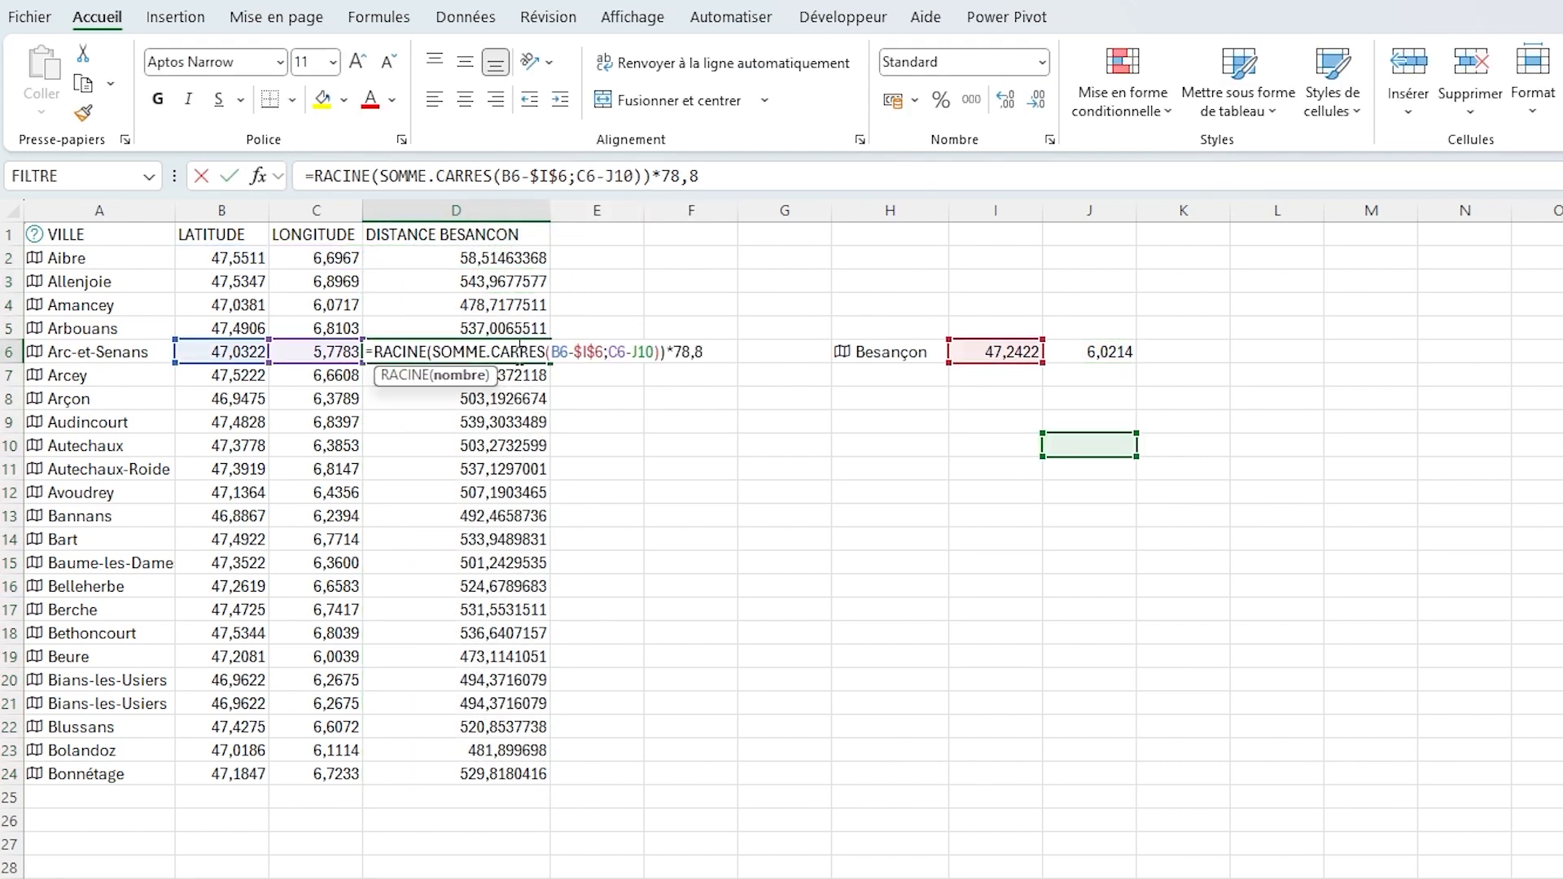
double_click(518, 351)
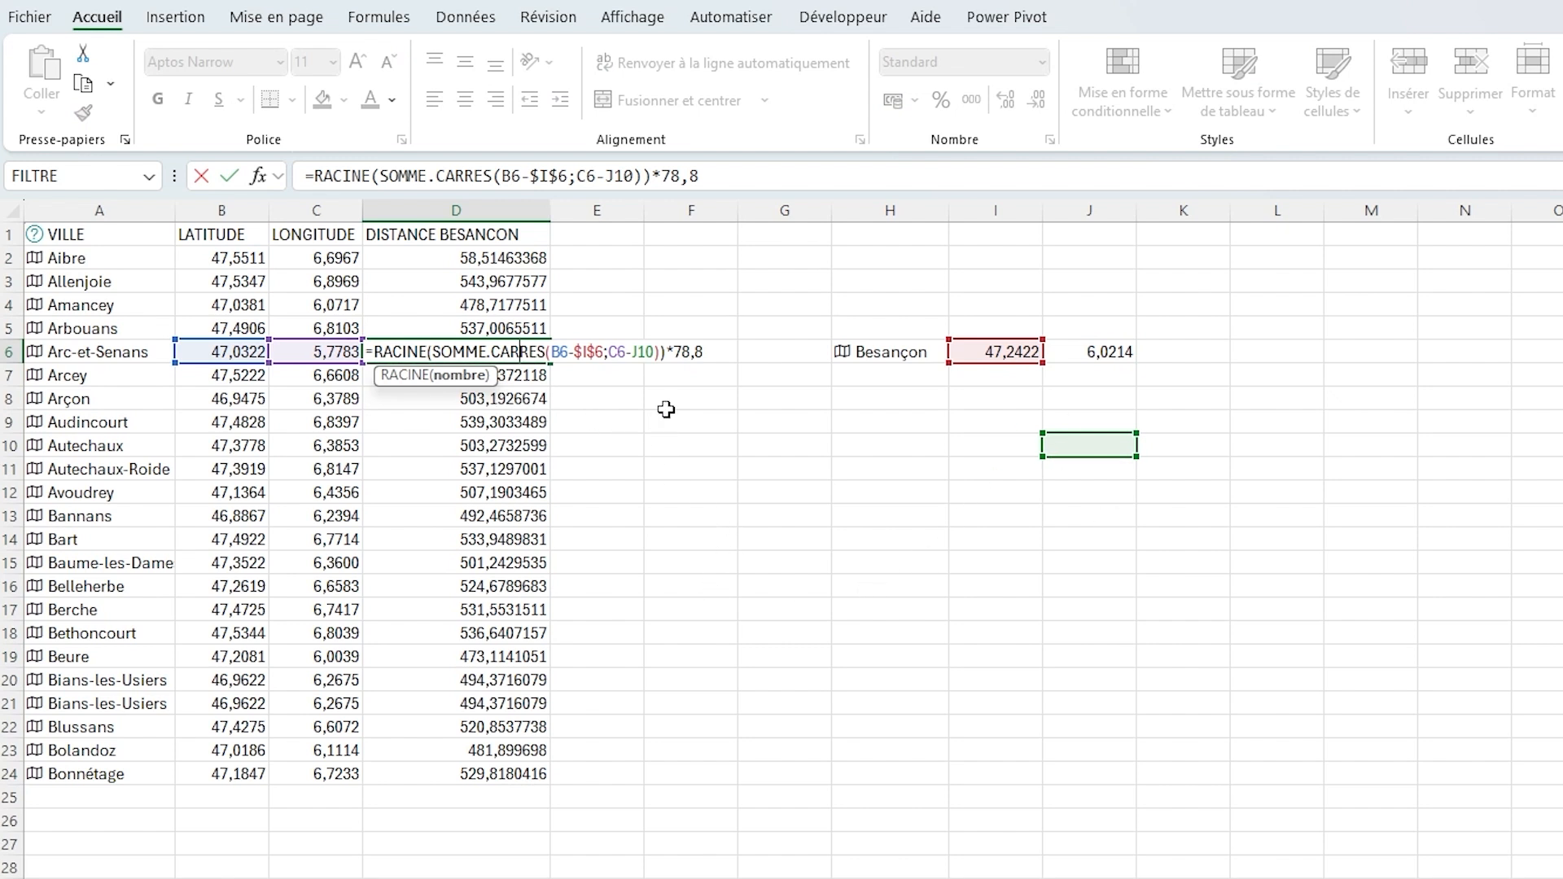
key(Return)
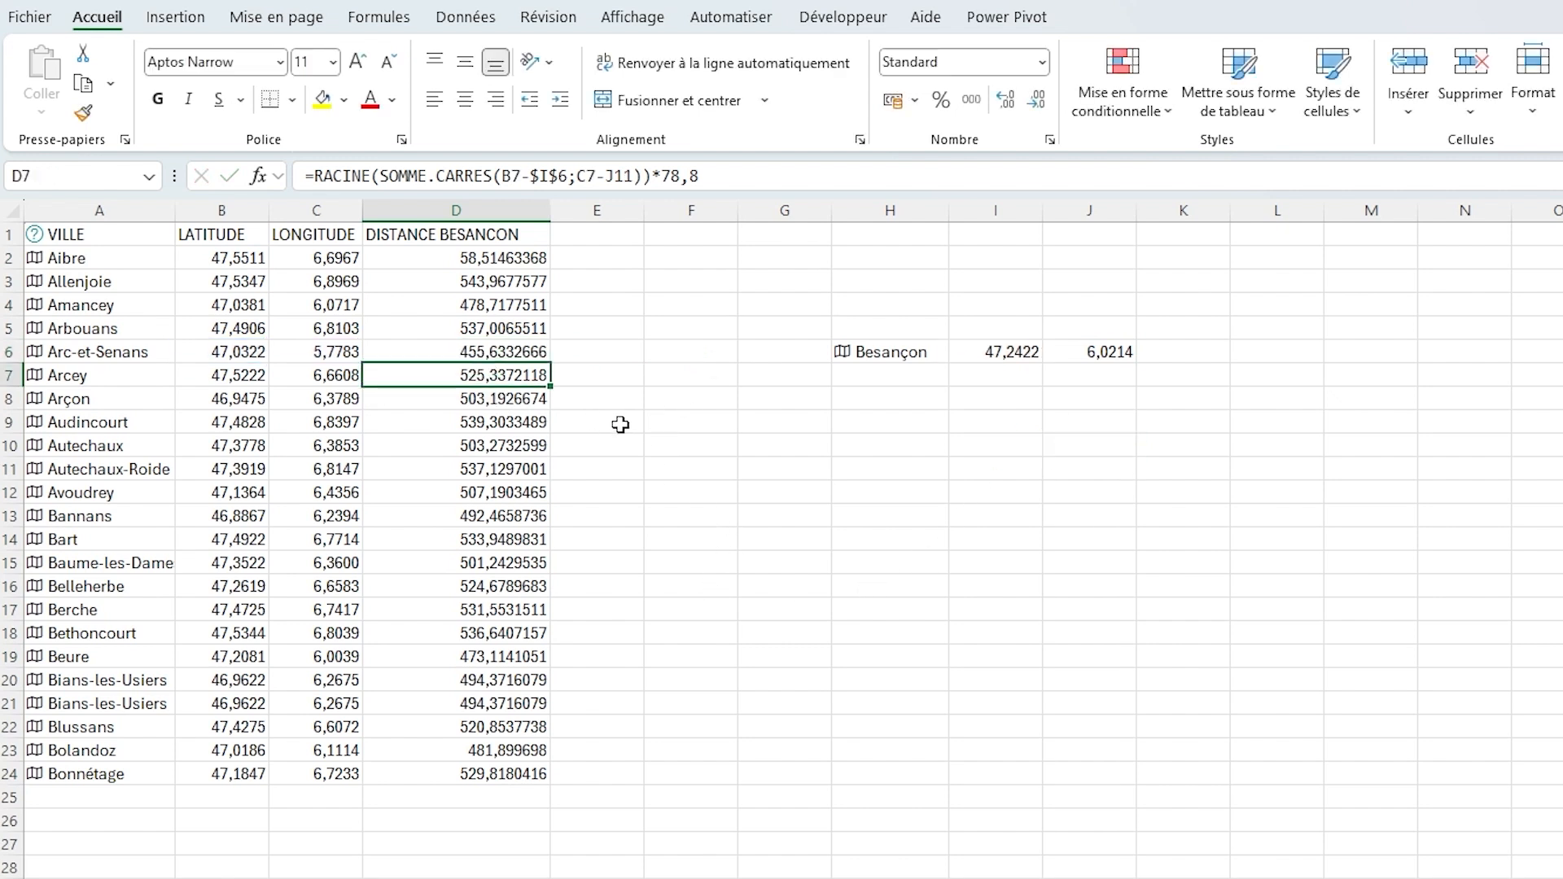
- Make Besançon's longitude reference absolute as $J$6 in the D2 formula and refill the distance column down to D24
click(509, 259)
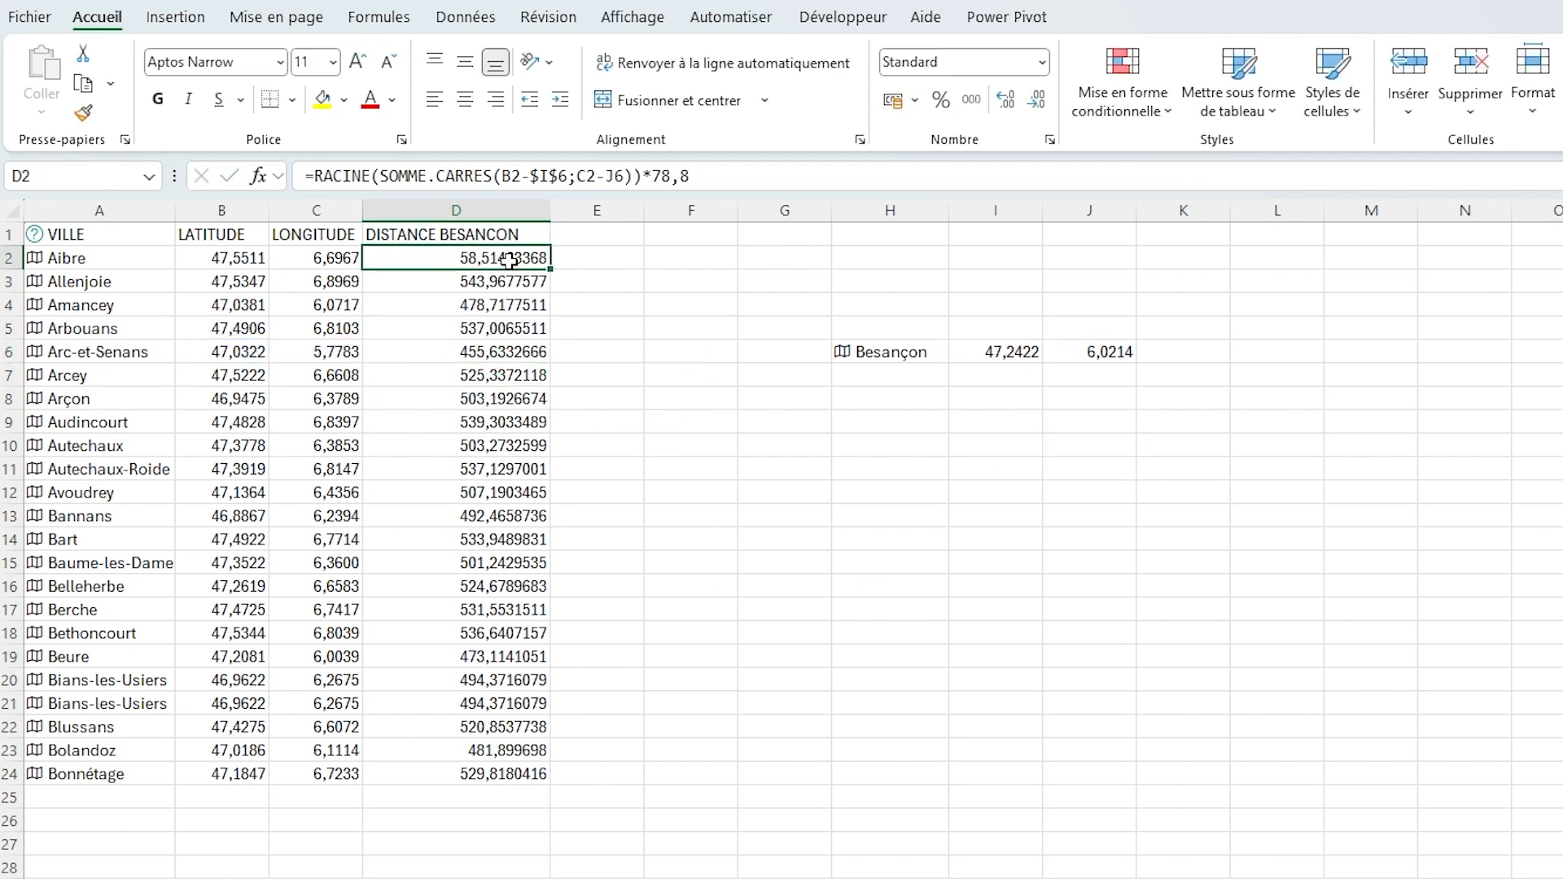
click(611, 170)
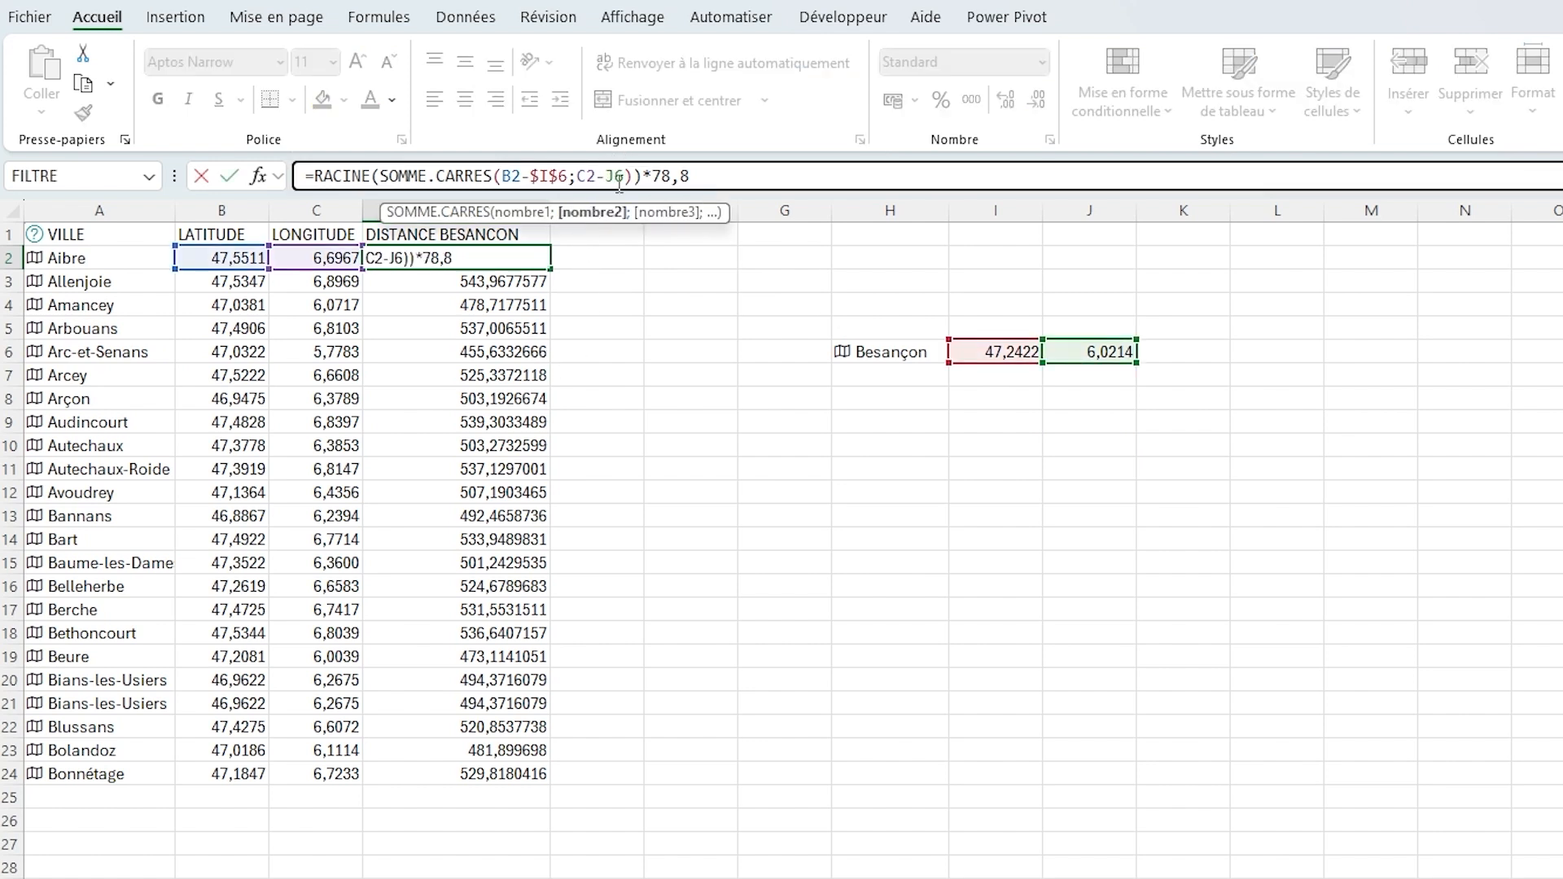
key(F4)
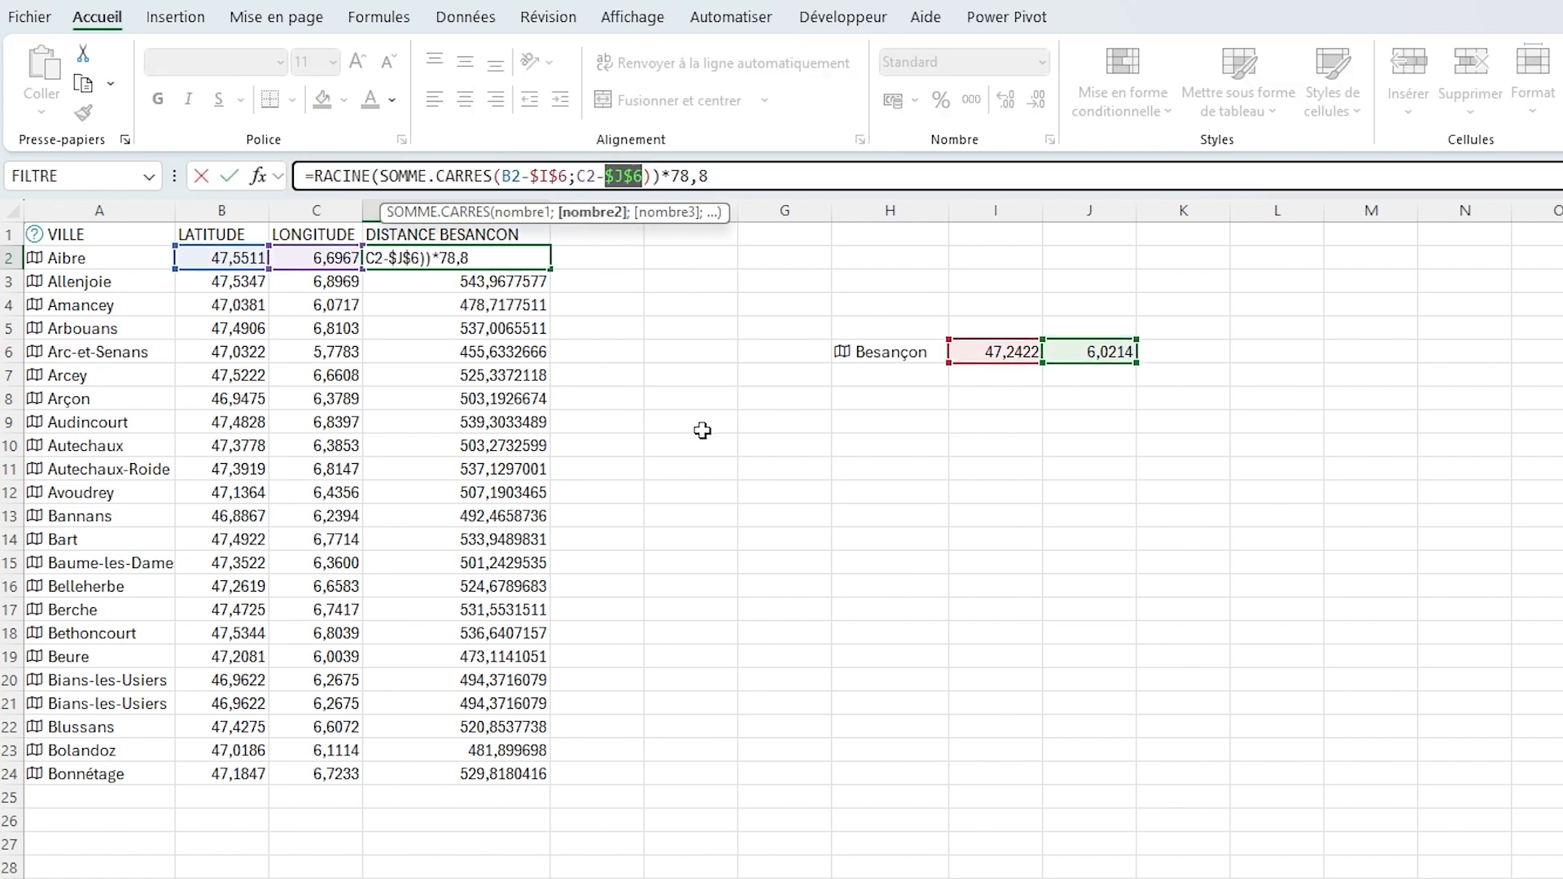
key(F4)
key(F4)
key(F4)
key(Return)
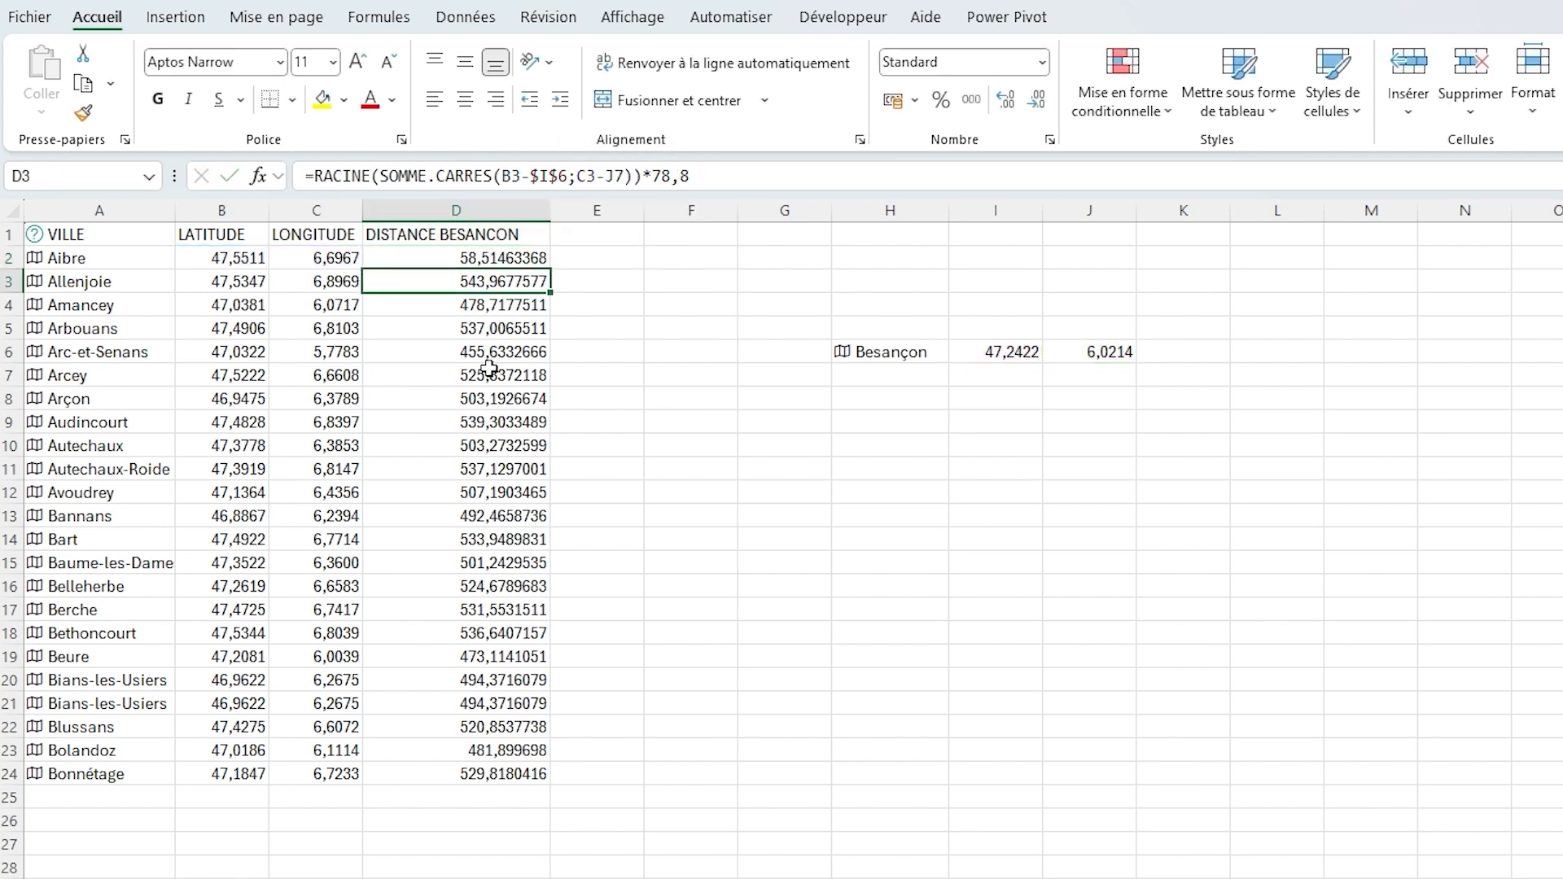
click(515, 263)
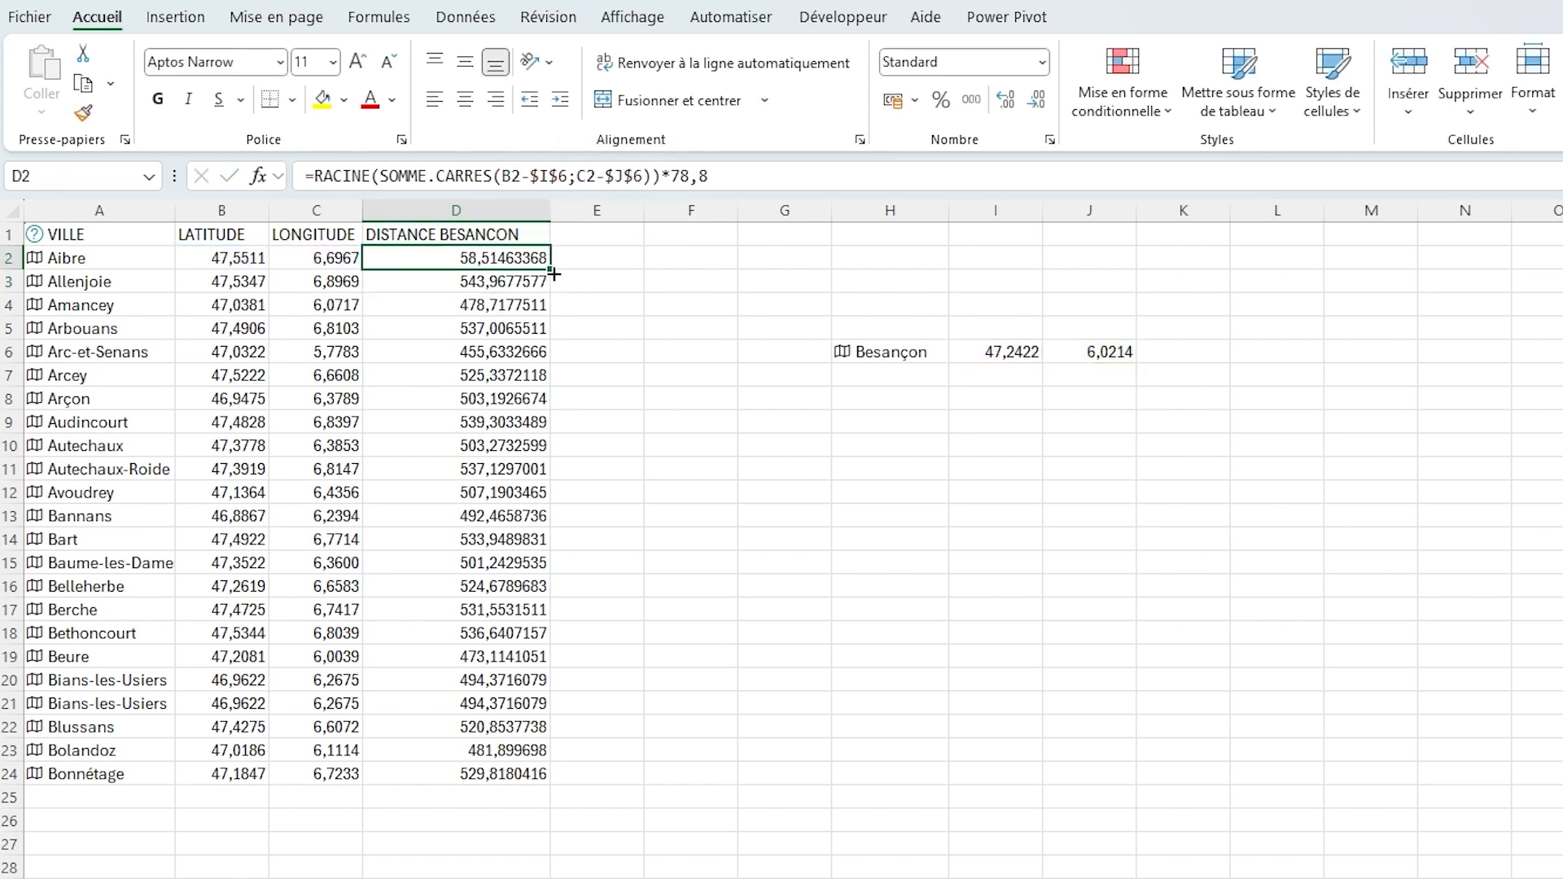
double_click(552, 271)
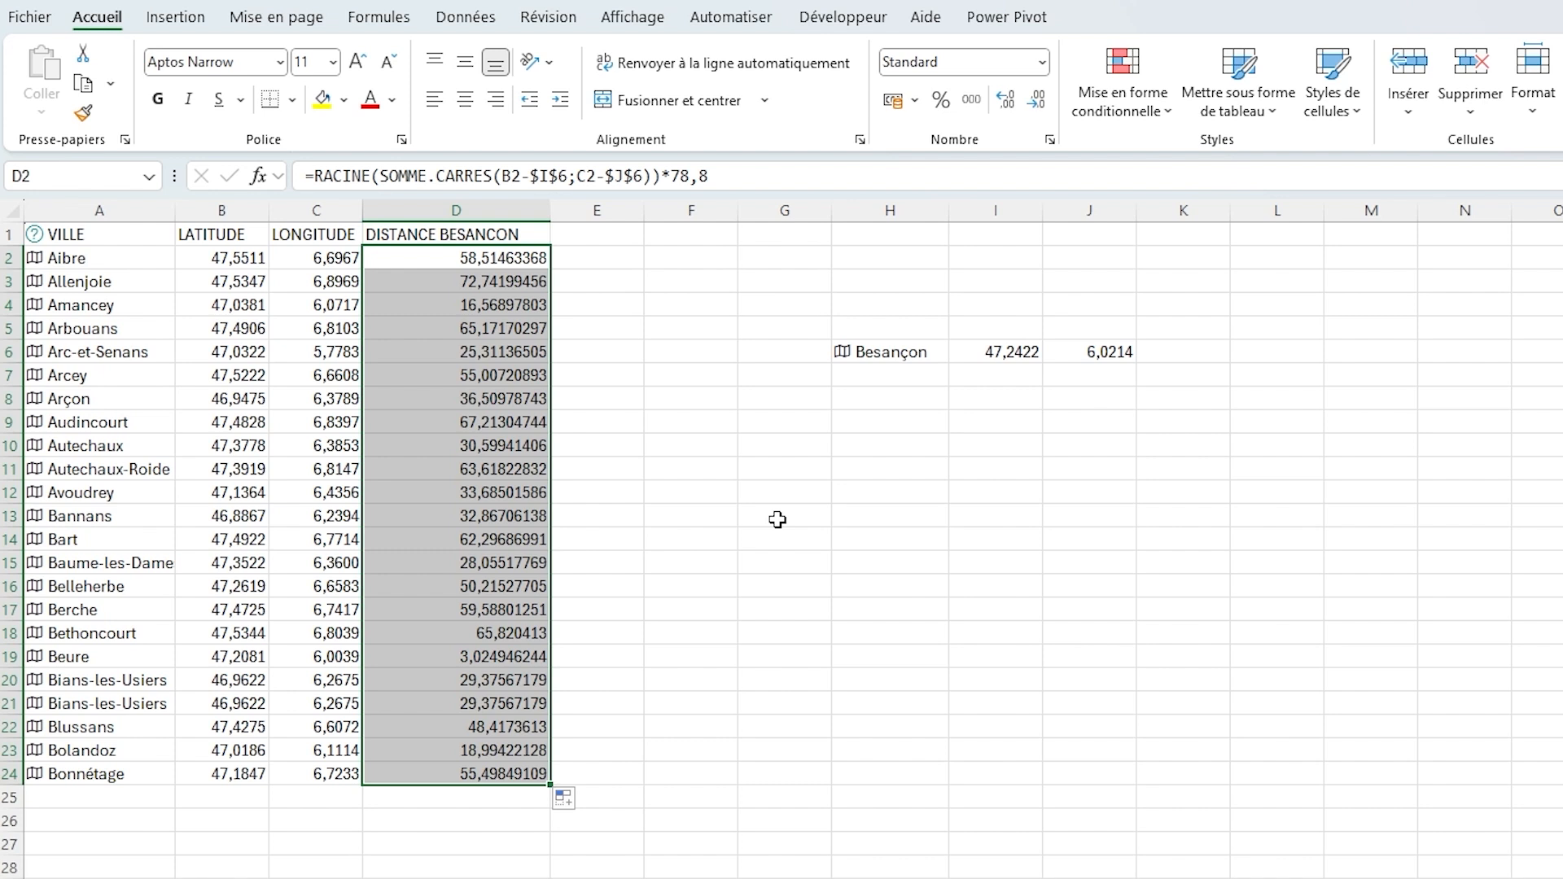
- Examine the calculated distances to Besançon for Amancey, Arc-et-Senans, Aibre, Beure, Bethoncourt and Arbouans
drag(90, 304, 410, 313)
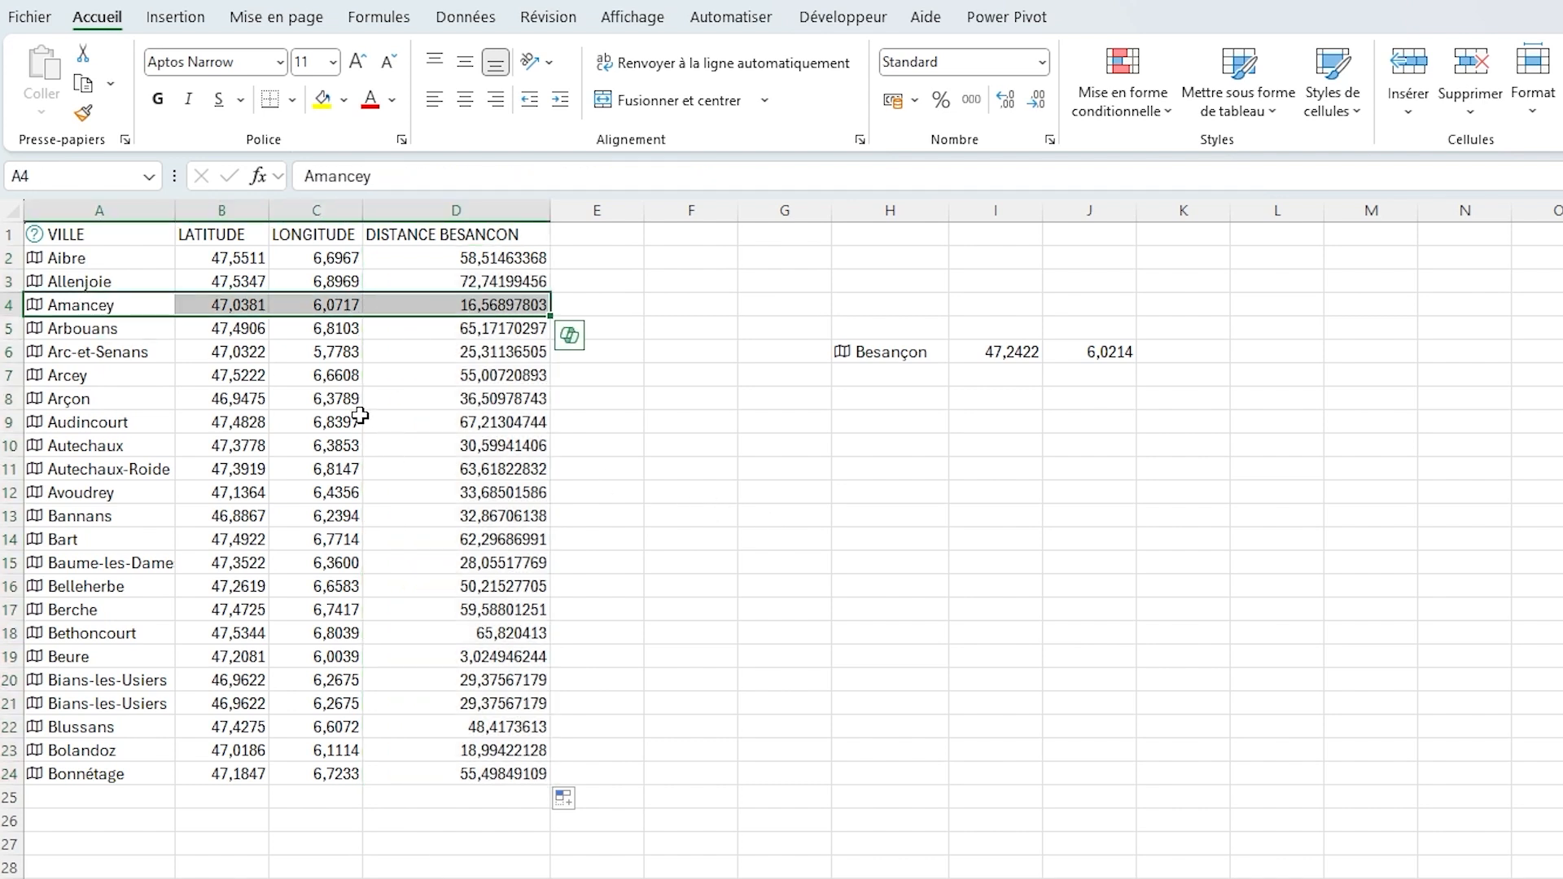
drag(155, 351, 444, 353)
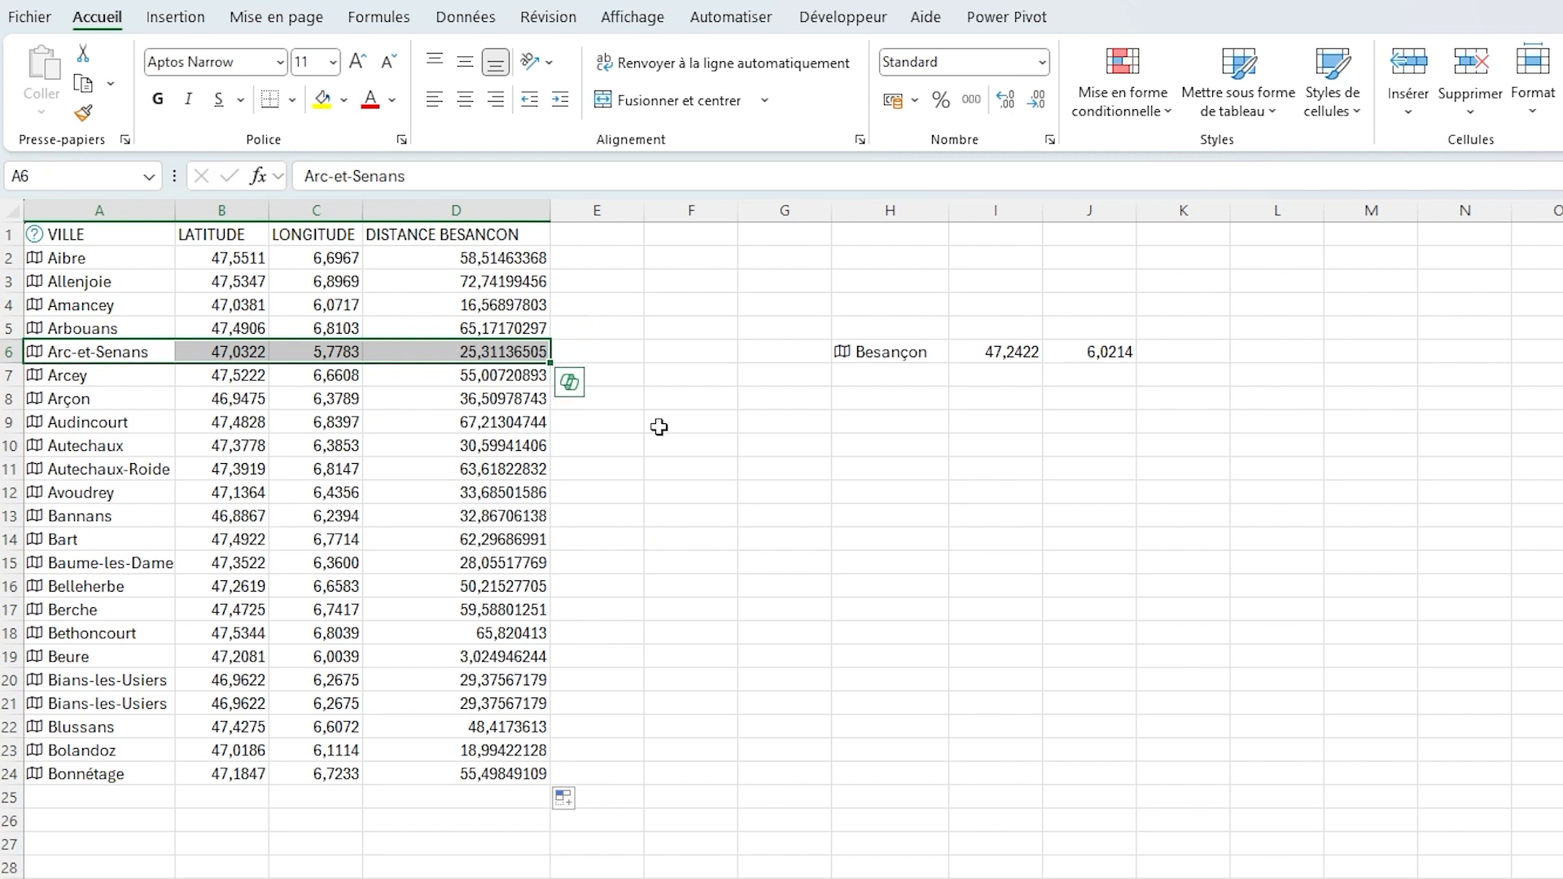
click(693, 448)
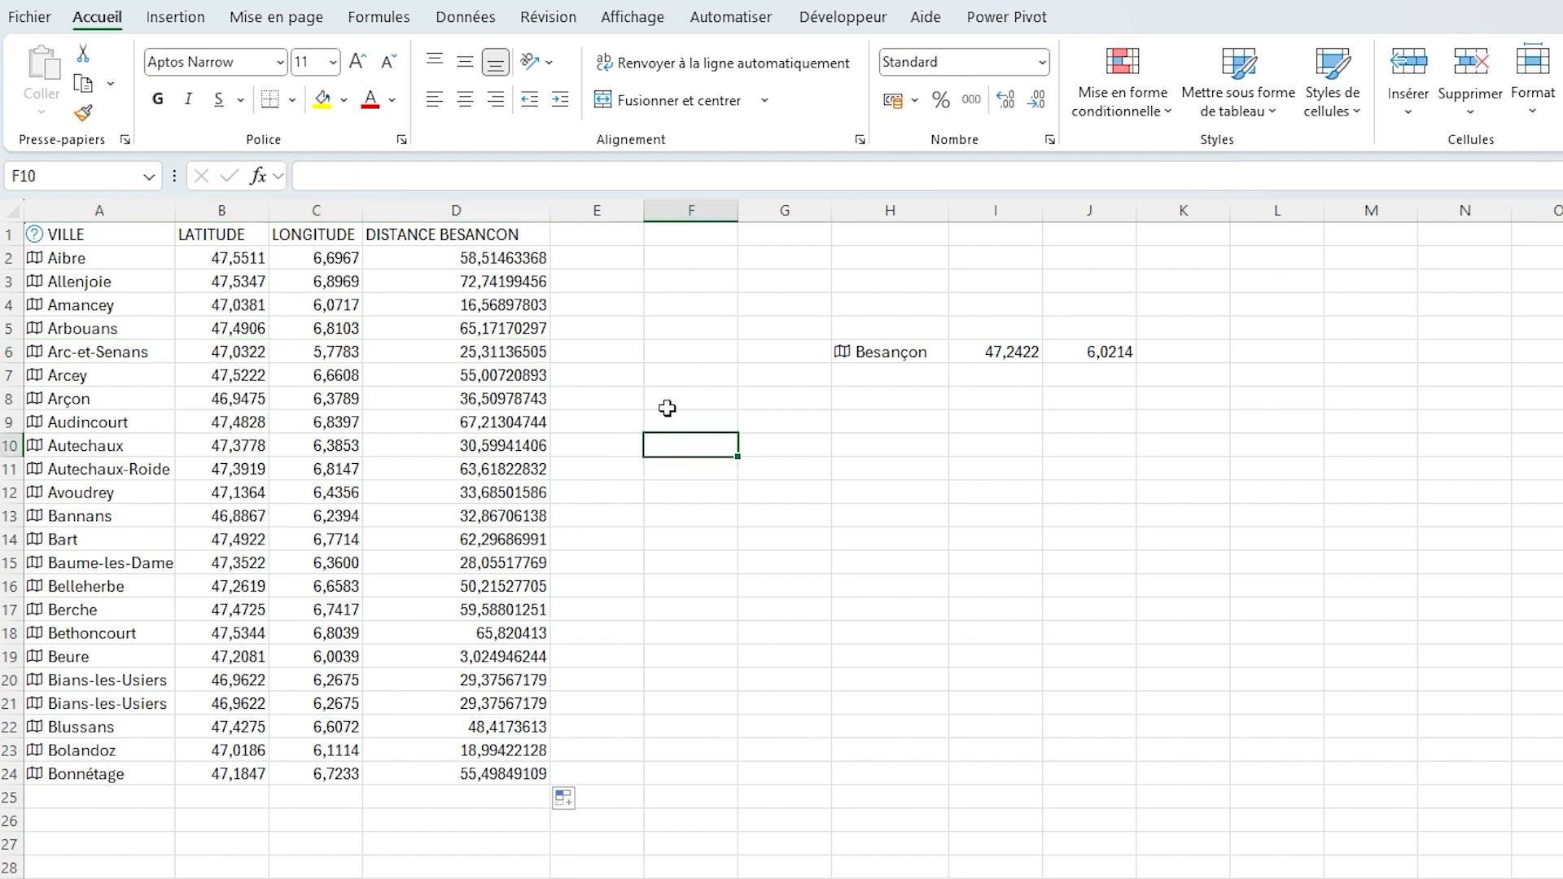
click(439, 265)
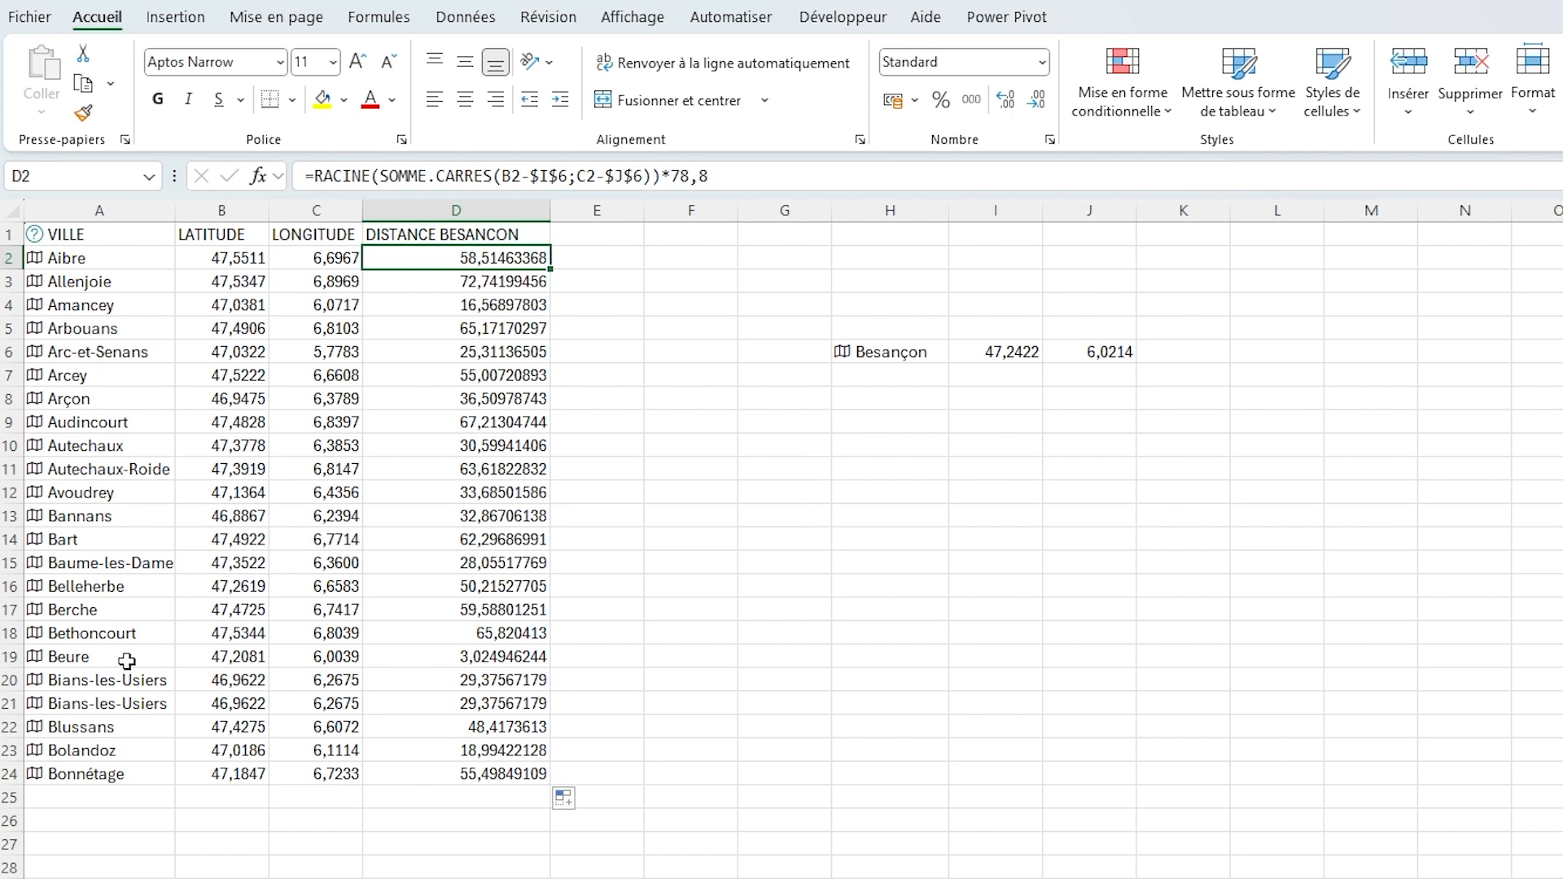
drag(125, 656, 440, 656)
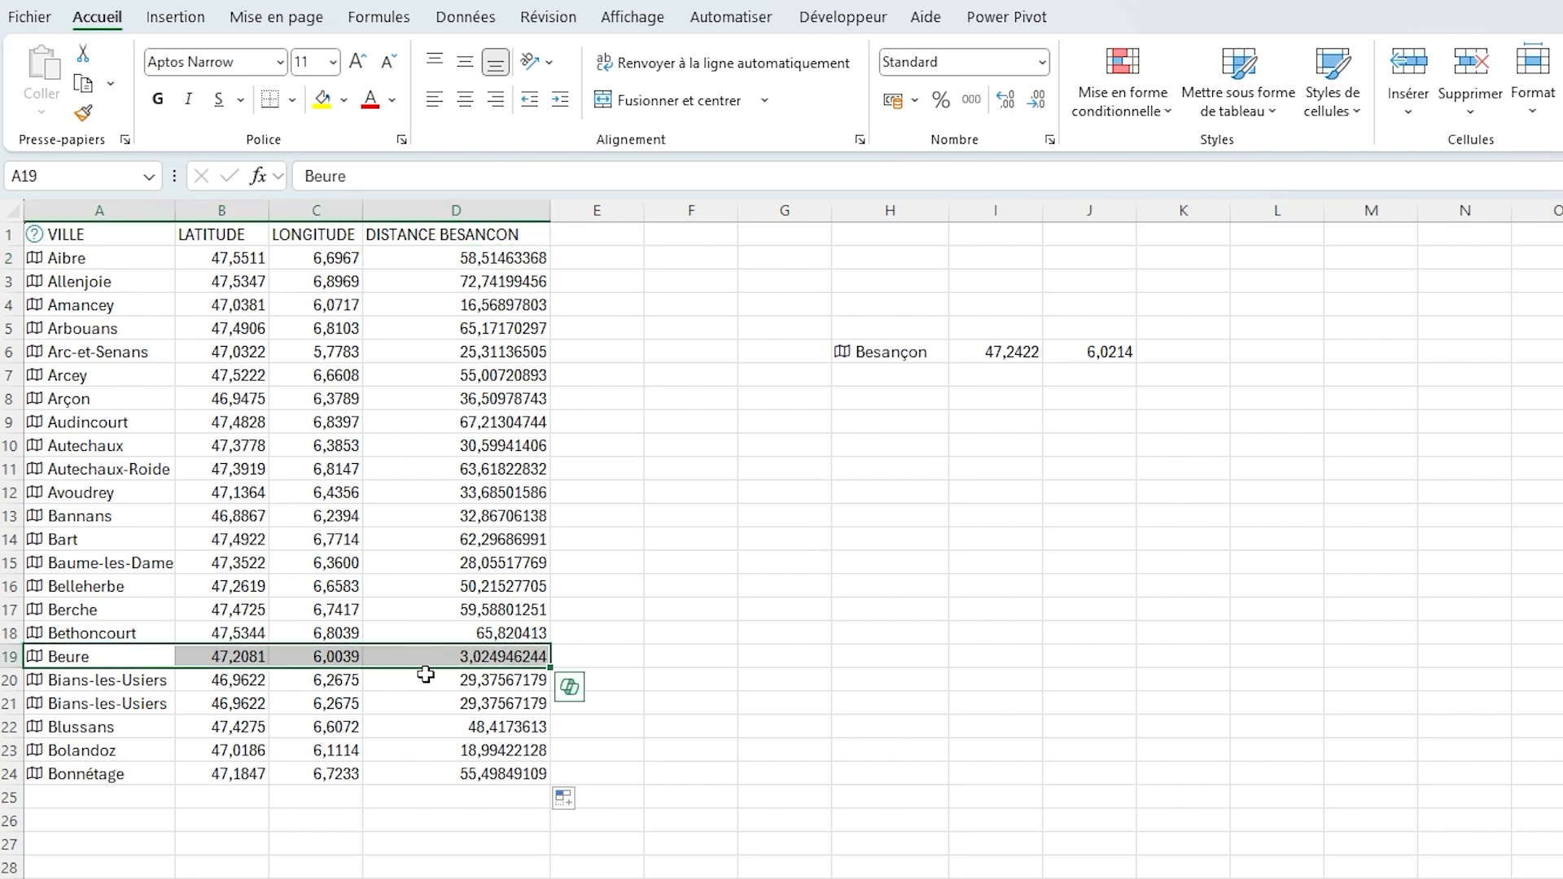
click(687, 638)
click(477, 647)
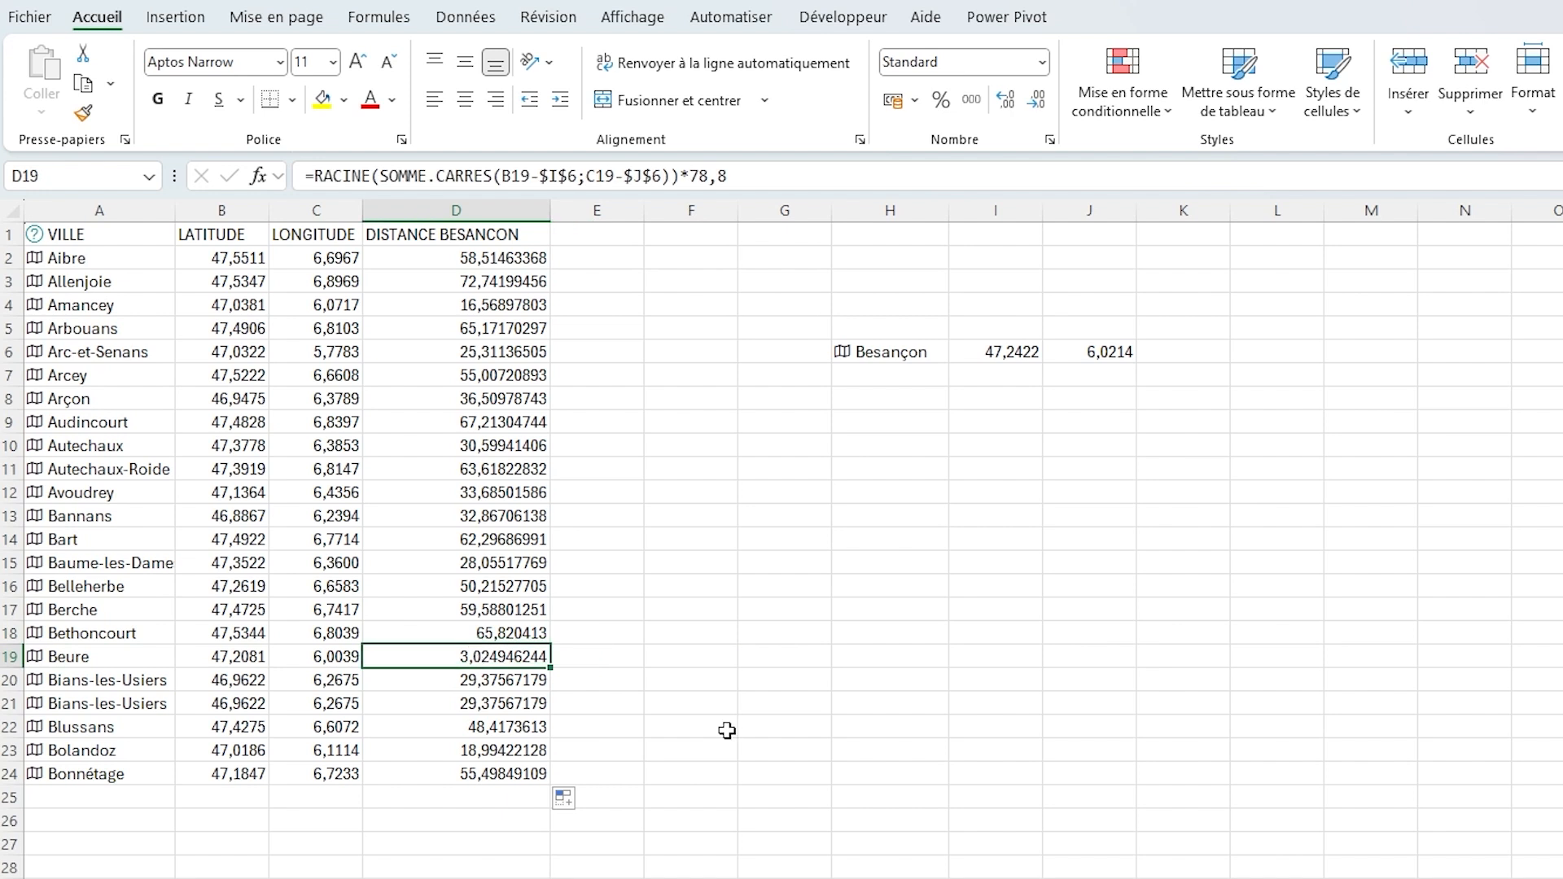
click(483, 633)
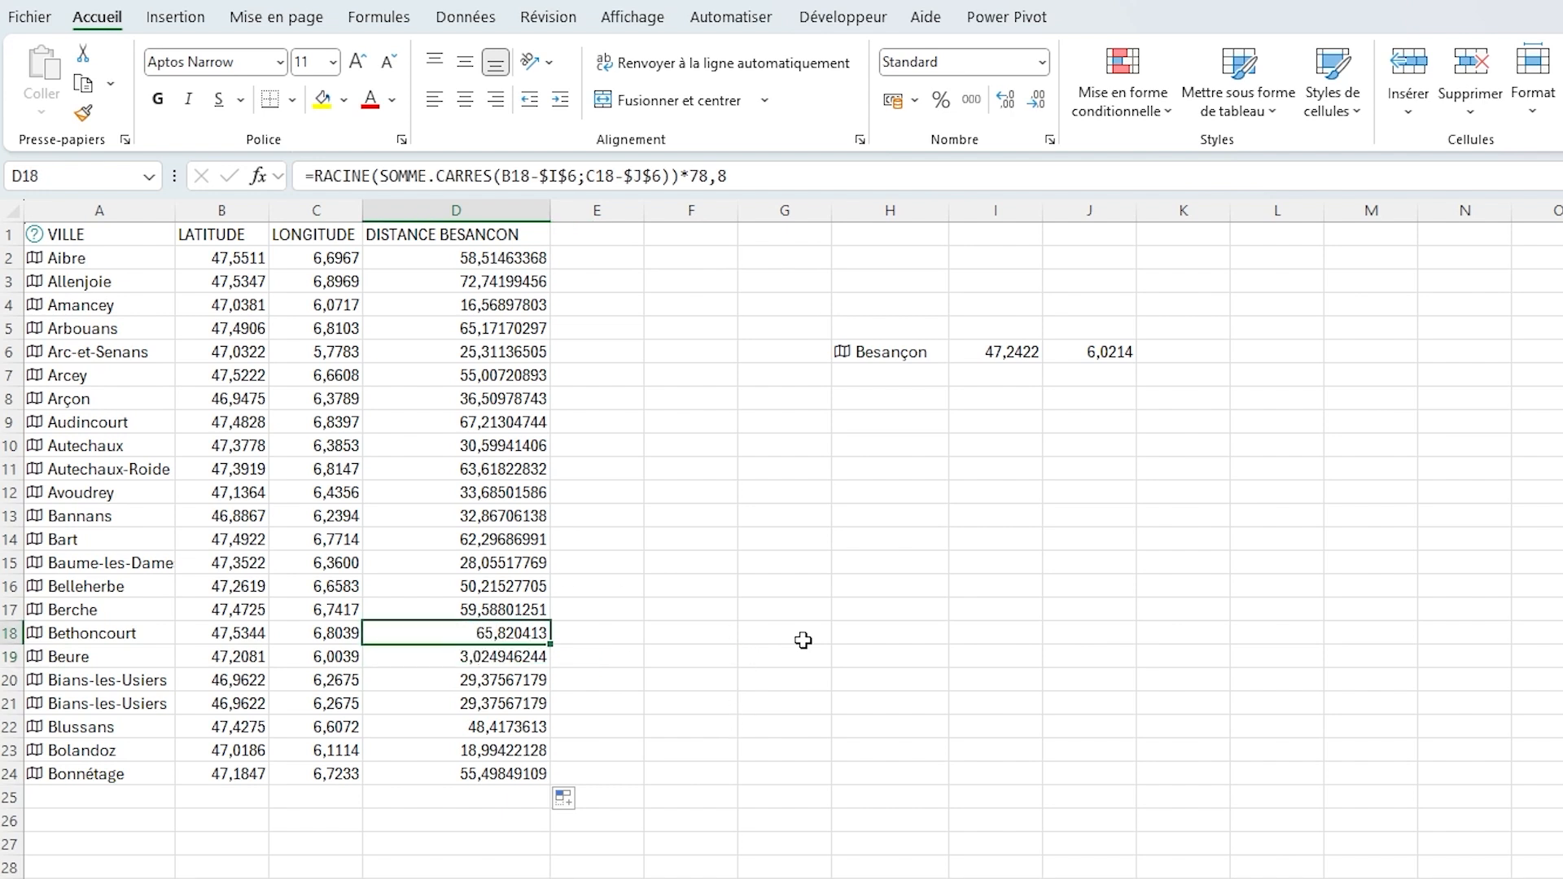
drag(35, 328, 519, 330)
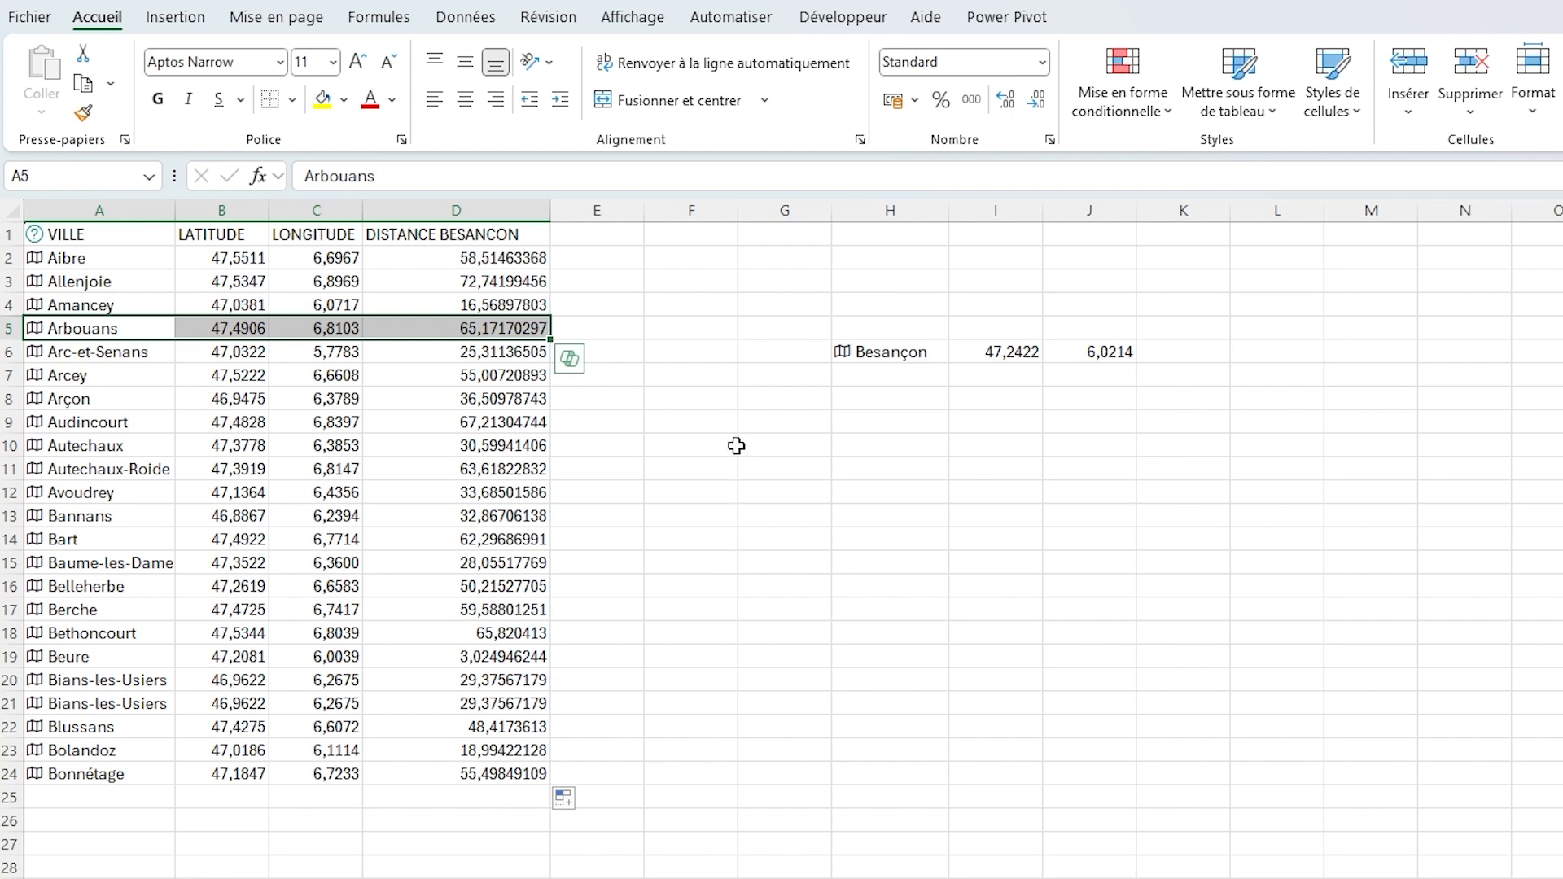